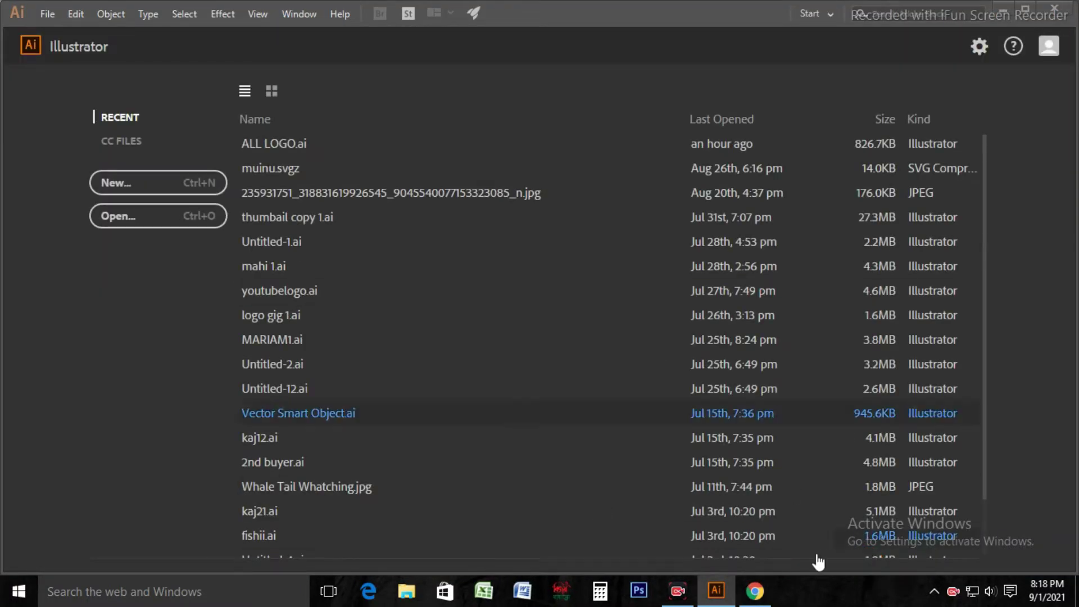
- Create a new landscape document 3.5 inches wide and 2 inches high in CMYK Color mode
click(176, 189)
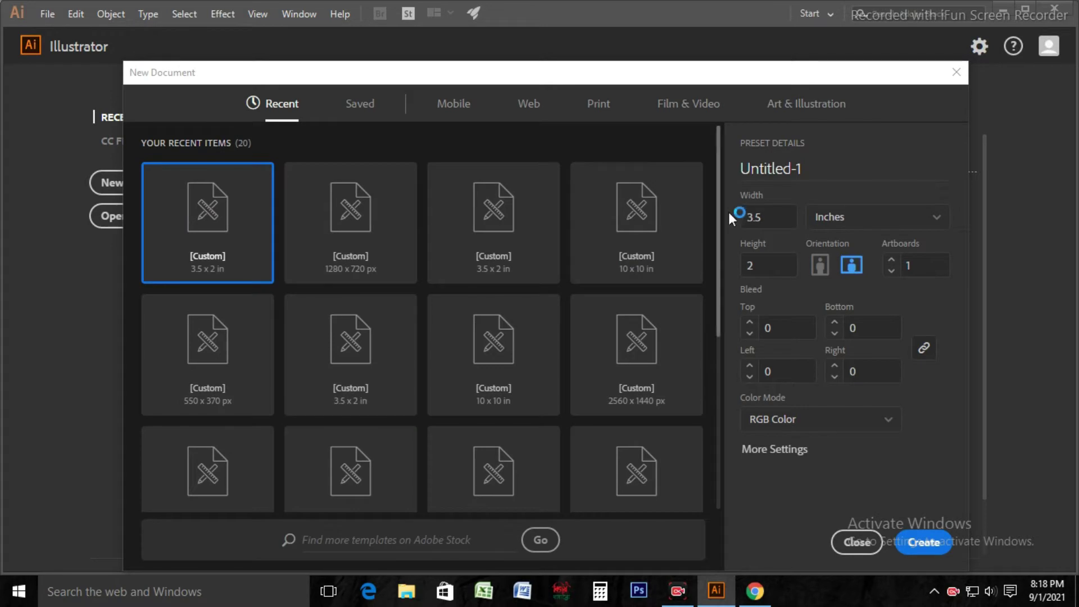
drag(769, 218, 735, 221)
click(781, 270)
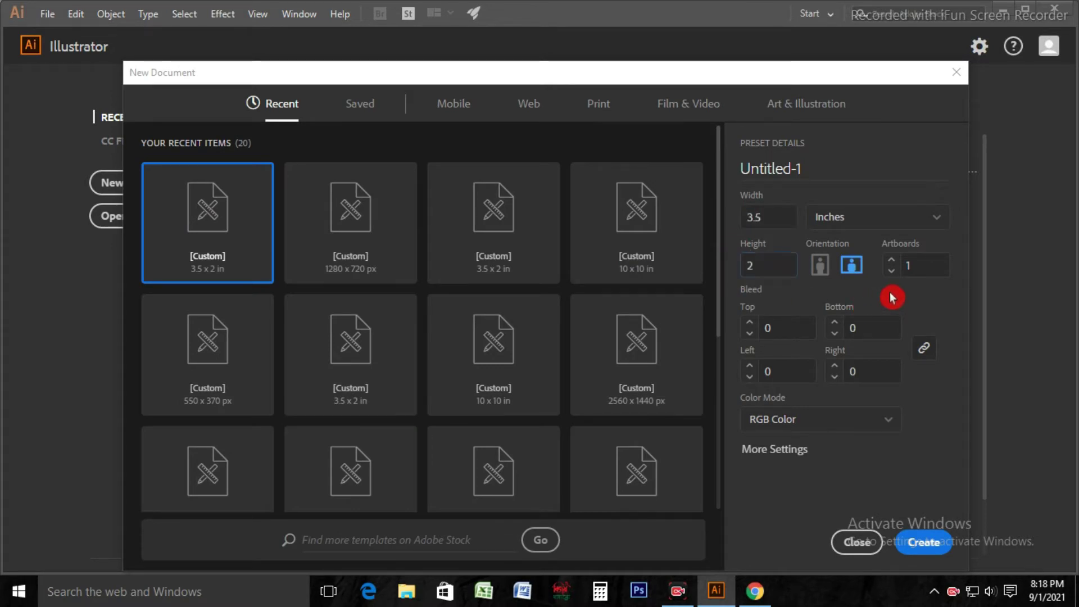
click(937, 218)
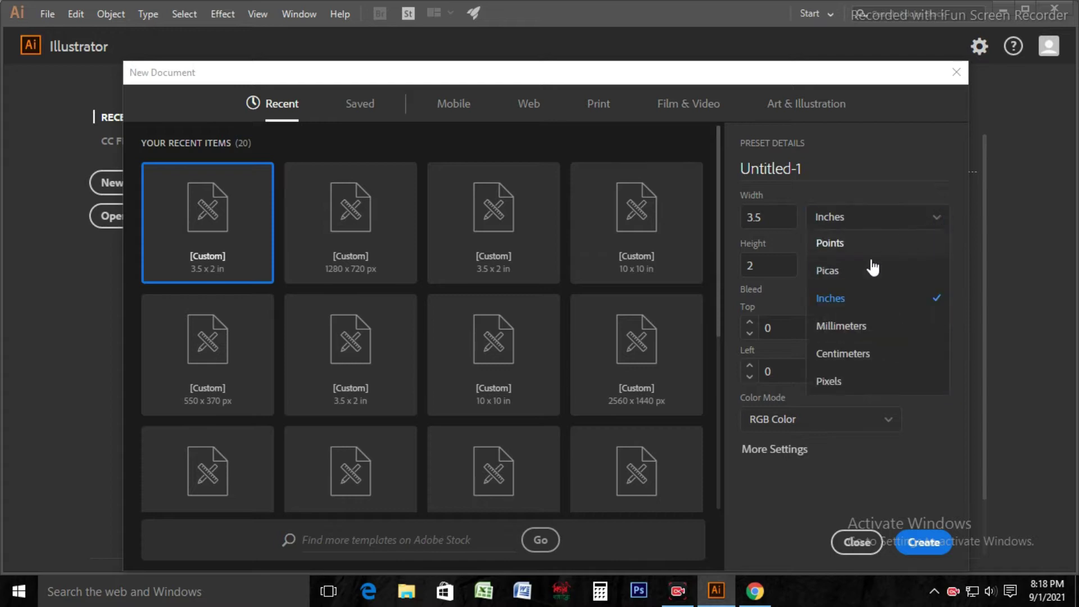
click(853, 297)
click(928, 413)
click(888, 426)
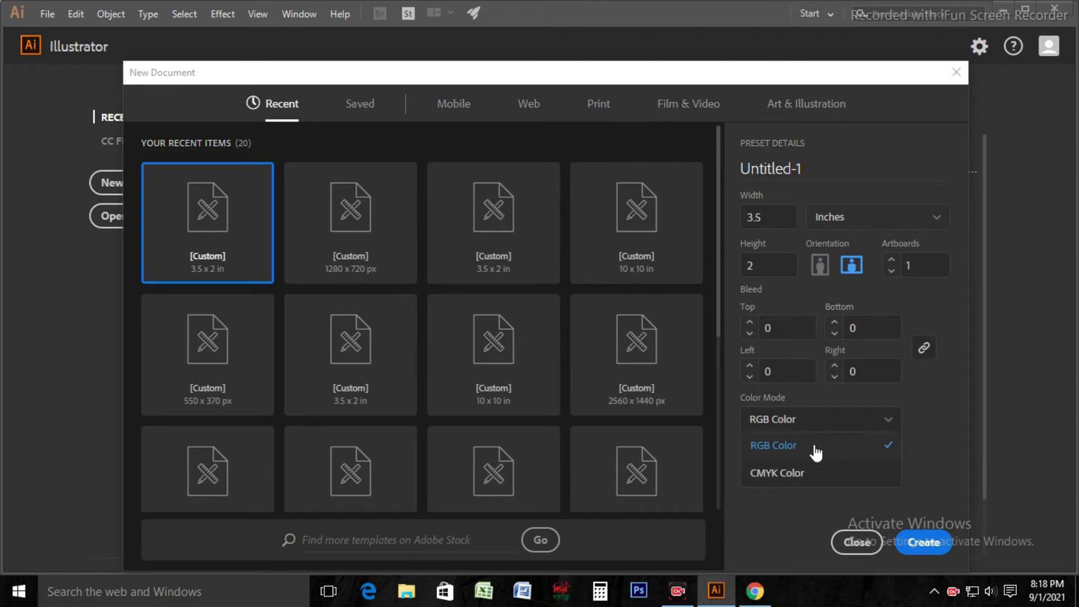
click(797, 475)
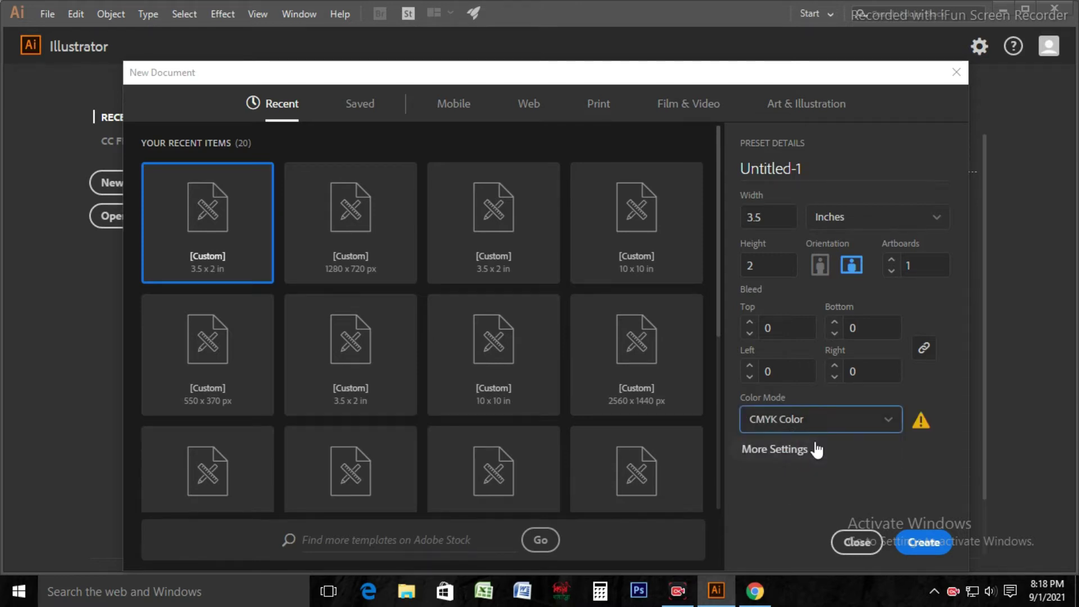
click(934, 539)
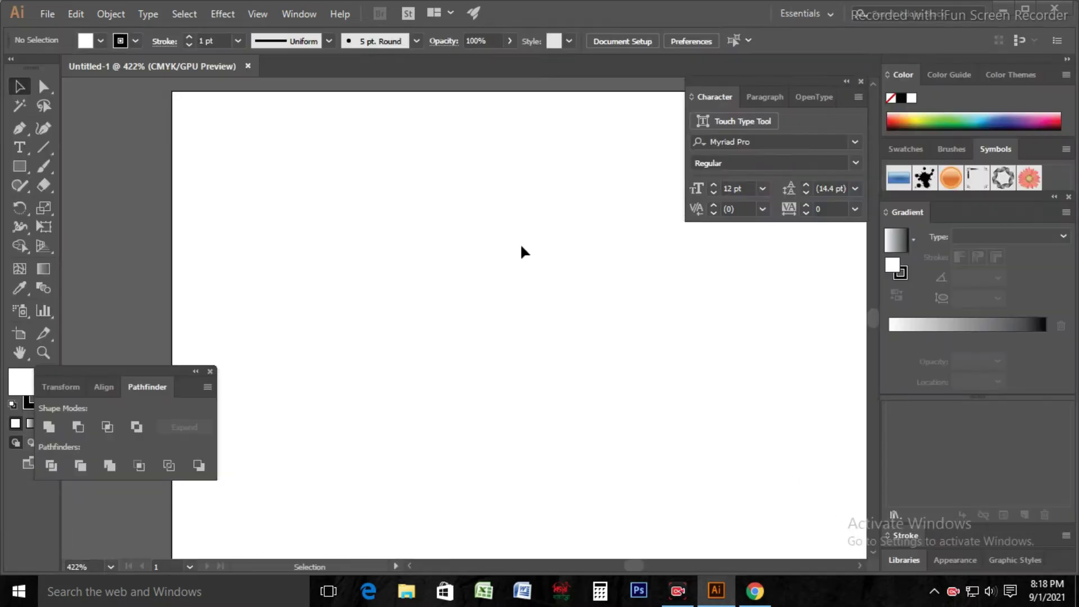
- Save the document as an Adobe Illustrator file named "Business Card1" on the Desktop
key(ctrl+s)
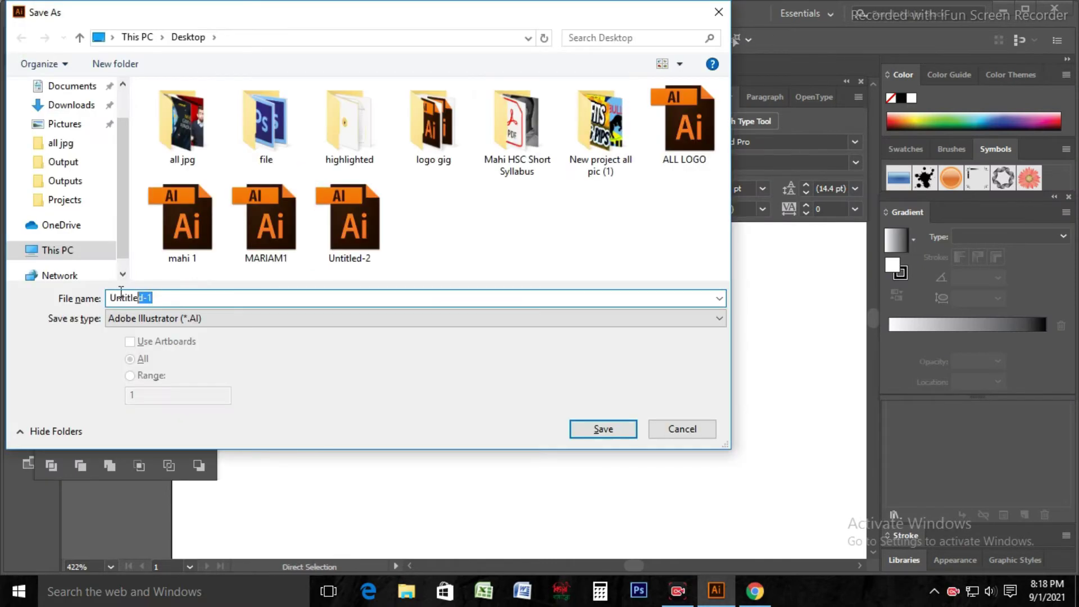
key(BackSpace)
text(Busi)
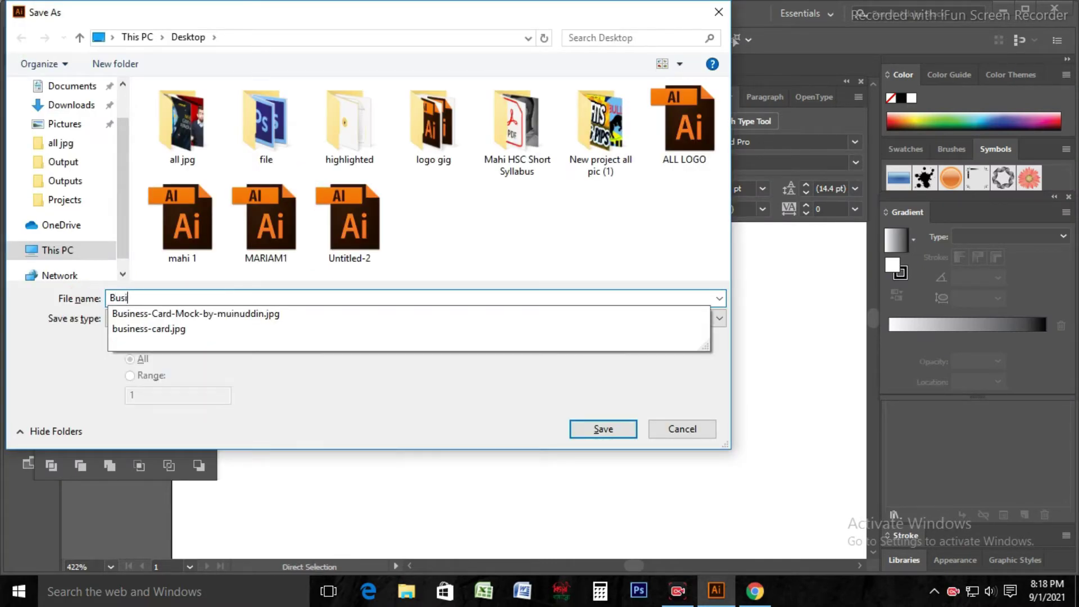
text(ness )
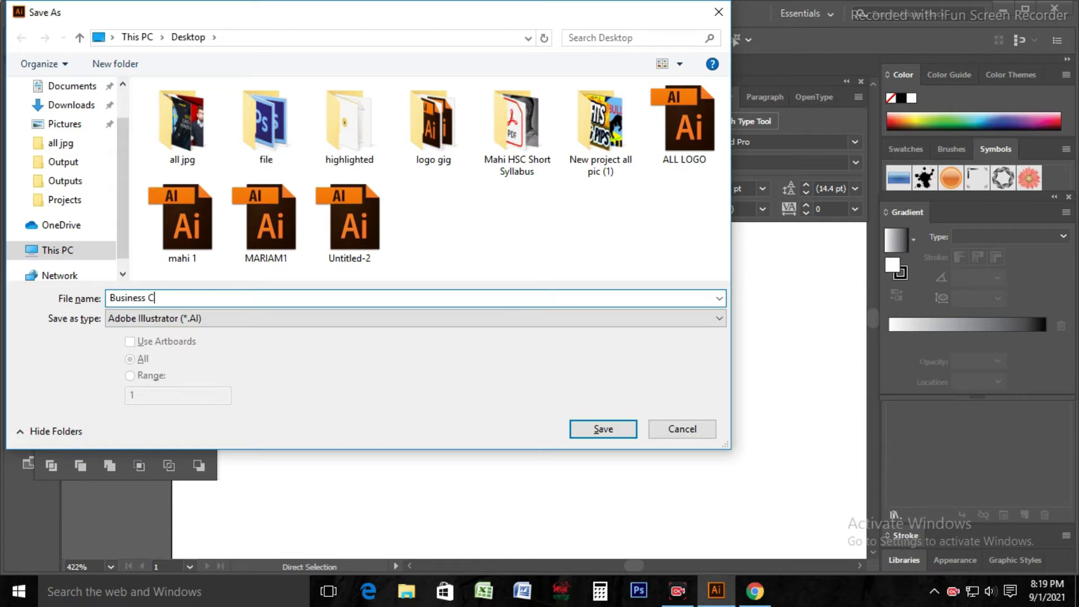
text(Card1)
click(595, 432)
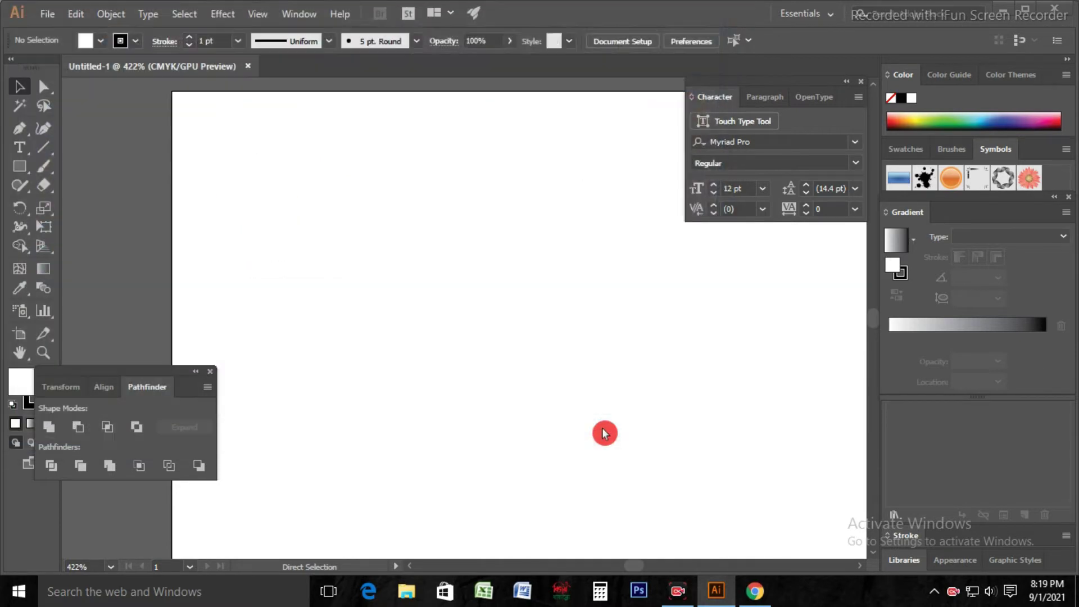
click(633, 512)
right_click(313, 151)
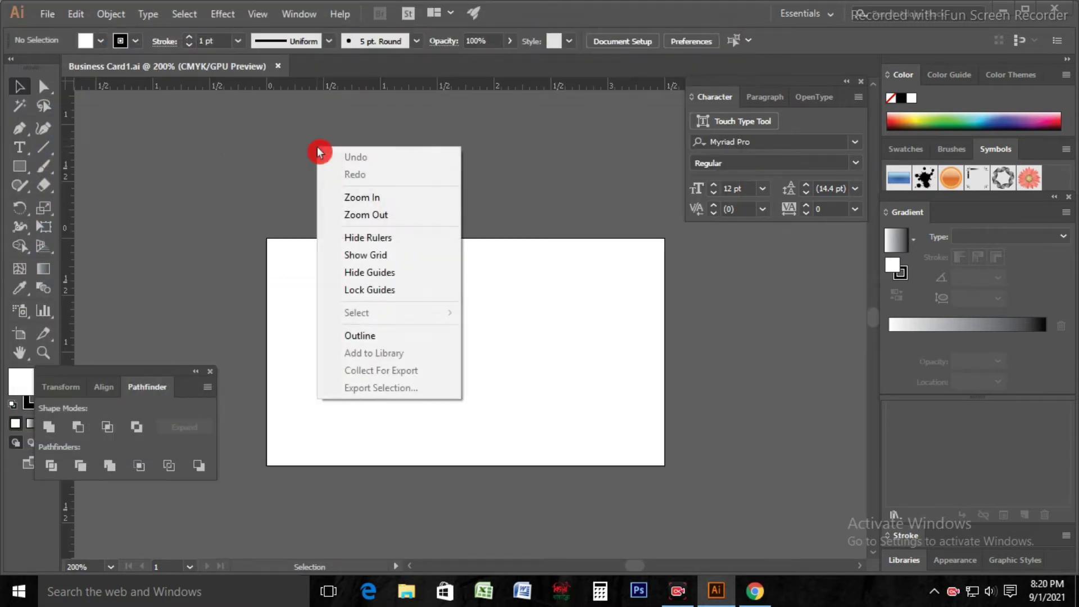
click(577, 197)
- Draw a rectangle 1.17 in wide and 2 in high by entering exact dimensions
click(21, 167)
click(357, 217)
drag(533, 263, 491, 273)
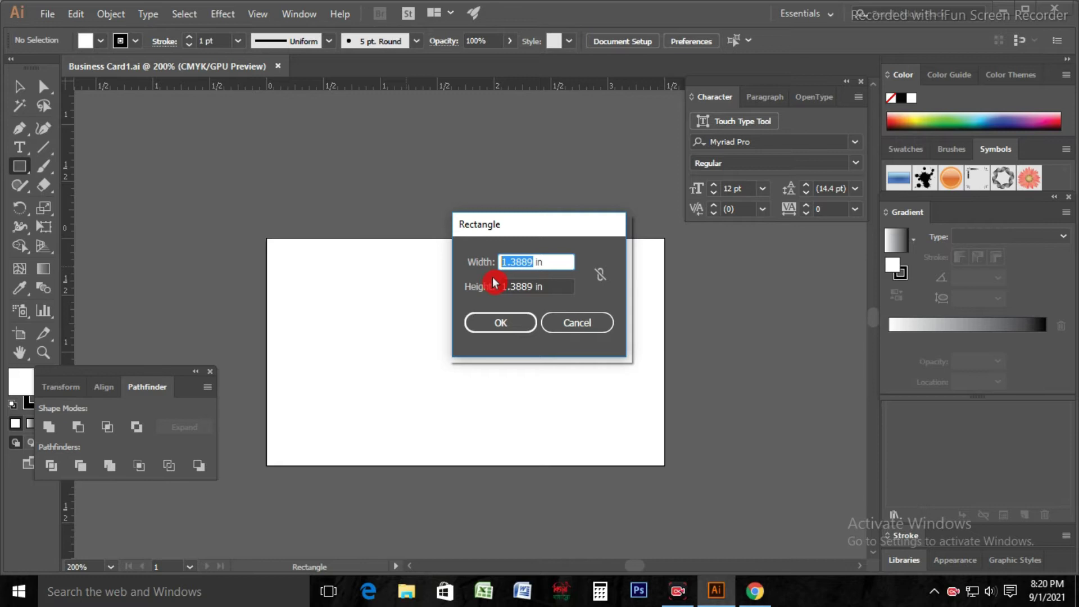
key(BackSpace)
click(549, 261)
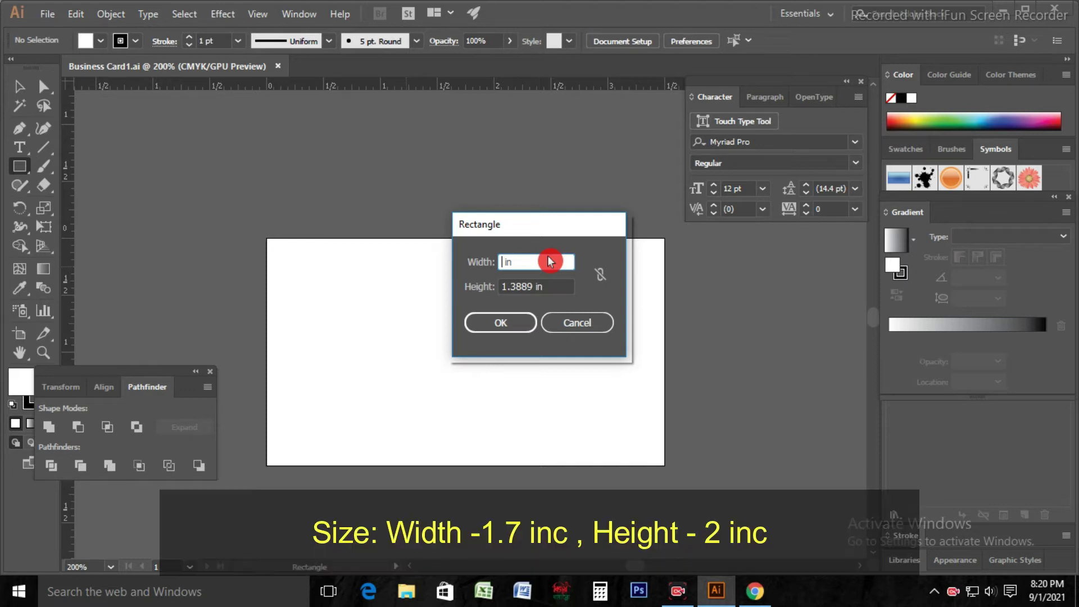
text(1.)
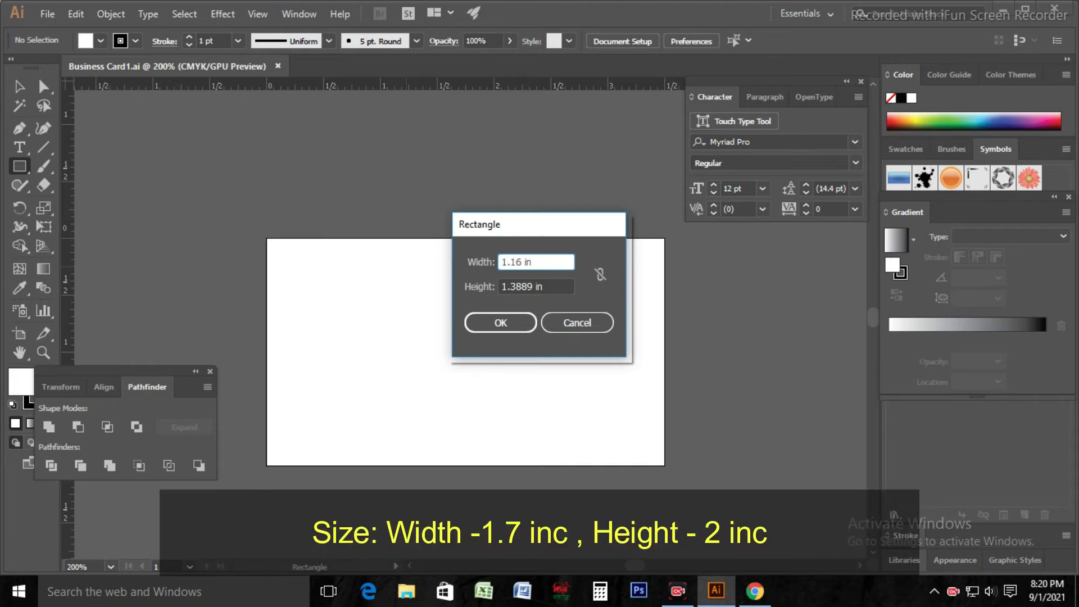
text(17)
click(535, 262)
double_click(532, 288)
text(2)
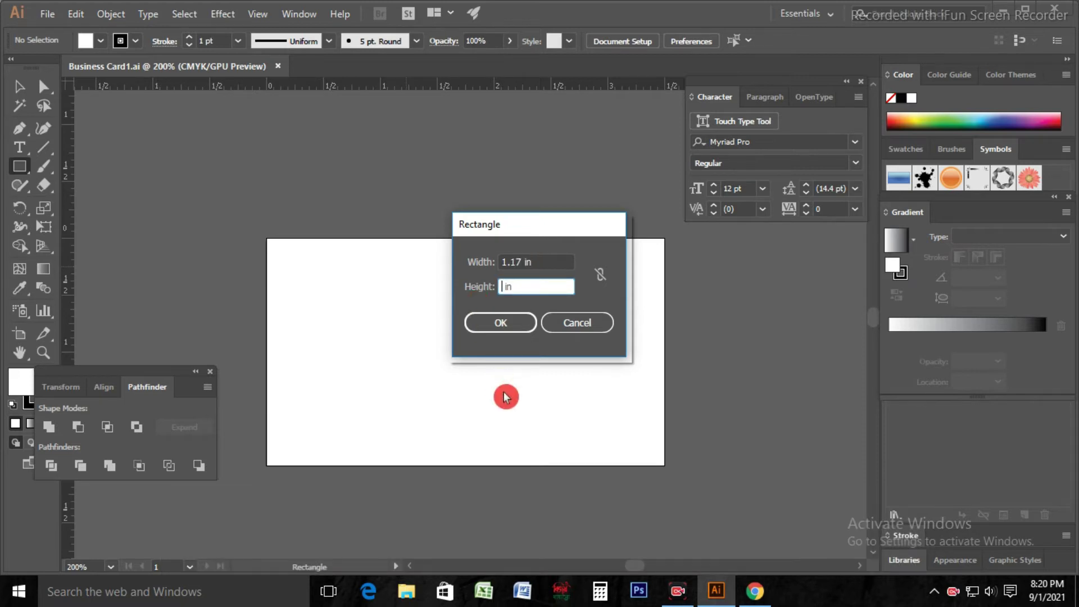
click(499, 329)
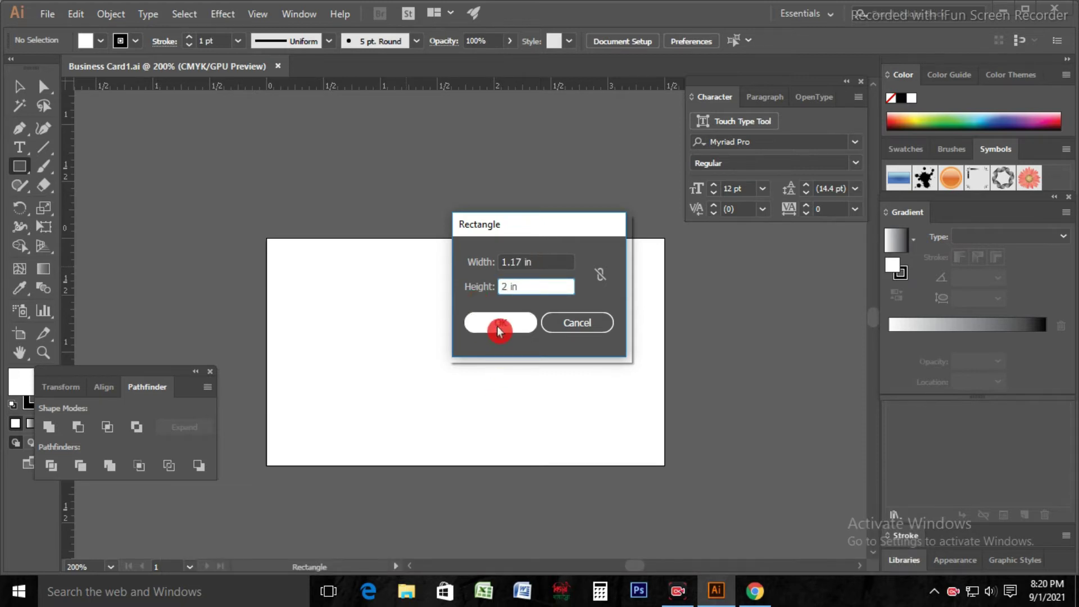
- Remove the rectangle's stroke, fill it with bright red, and deselect it
drag(109, 374, 162, 359)
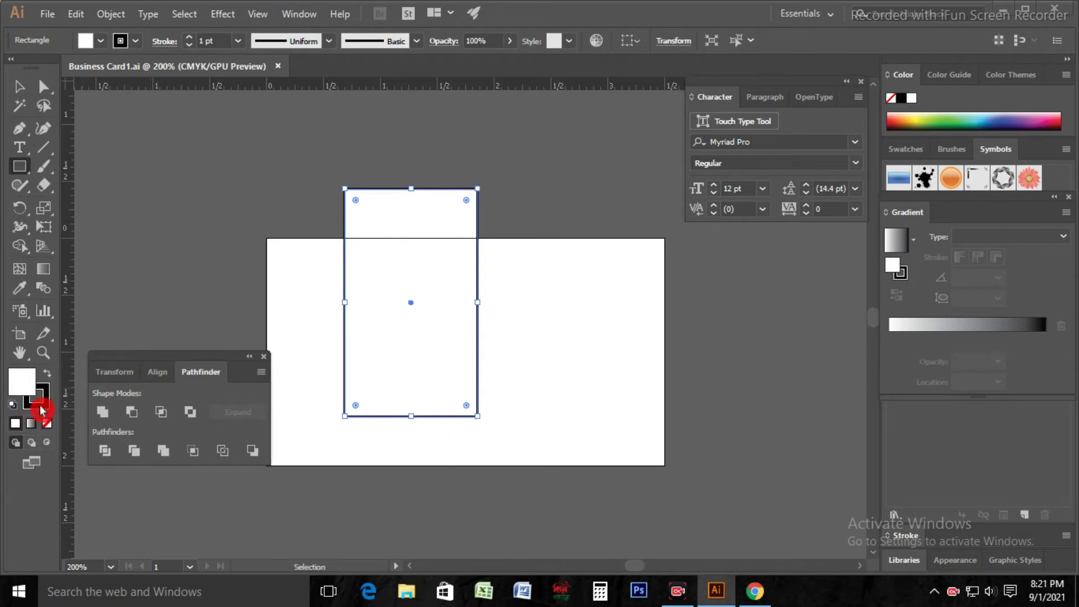
click(46, 423)
click(24, 380)
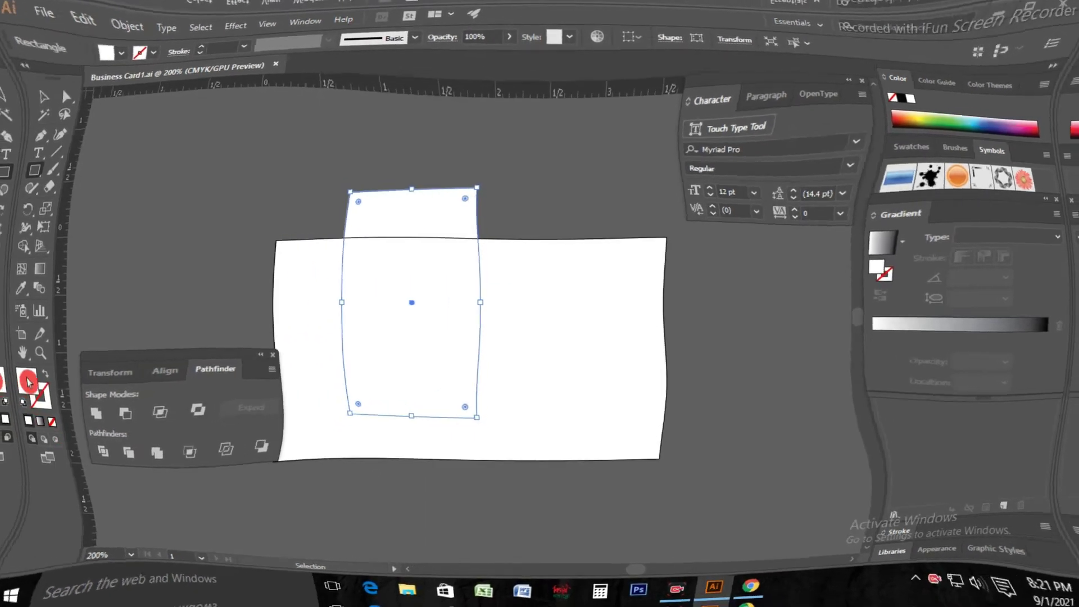
double_click(27, 382)
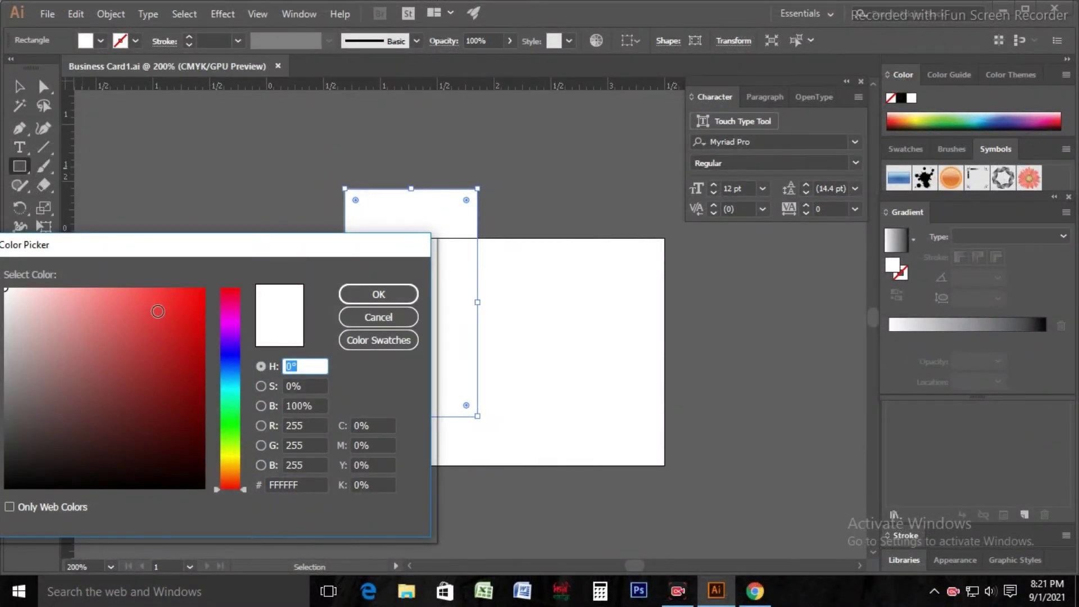
click(181, 307)
click(365, 295)
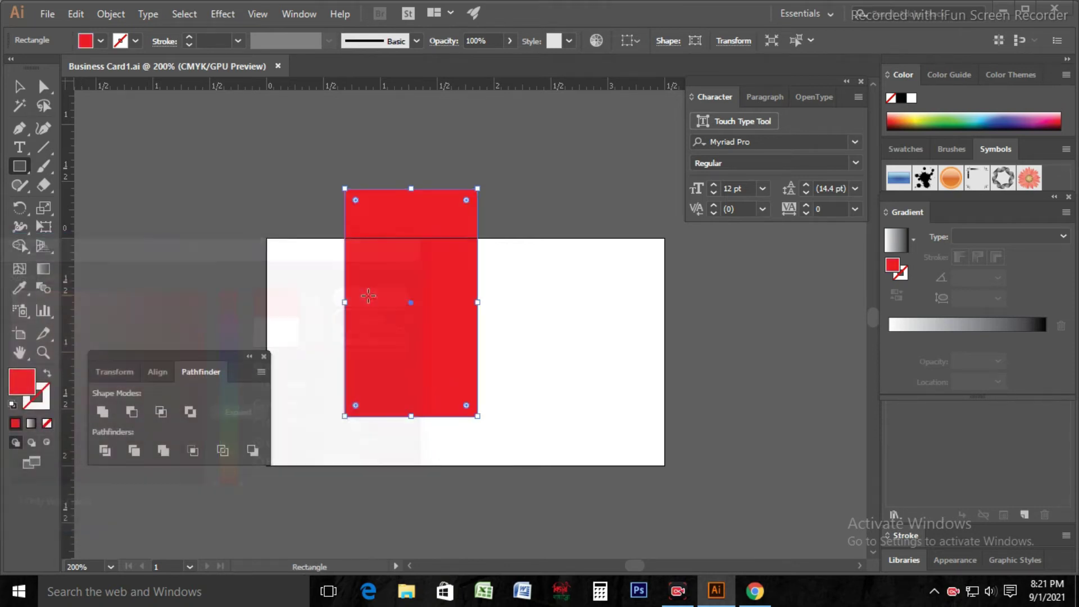
click(19, 86)
click(298, 127)
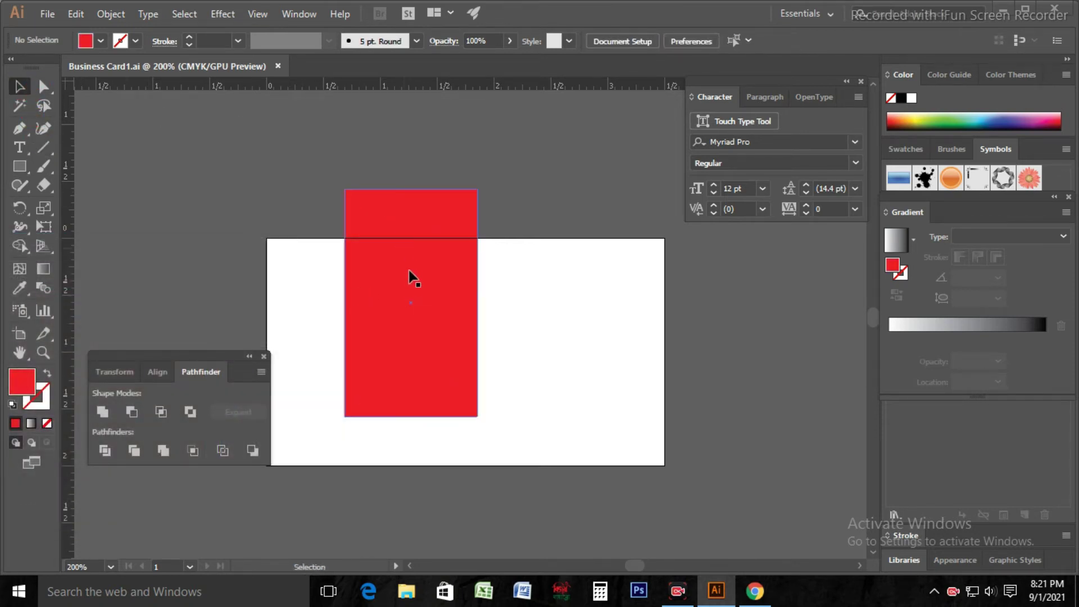
- Move the red rectangle flush with the artboard's left edge so it spans the full card height
drag(410, 277, 349, 321)
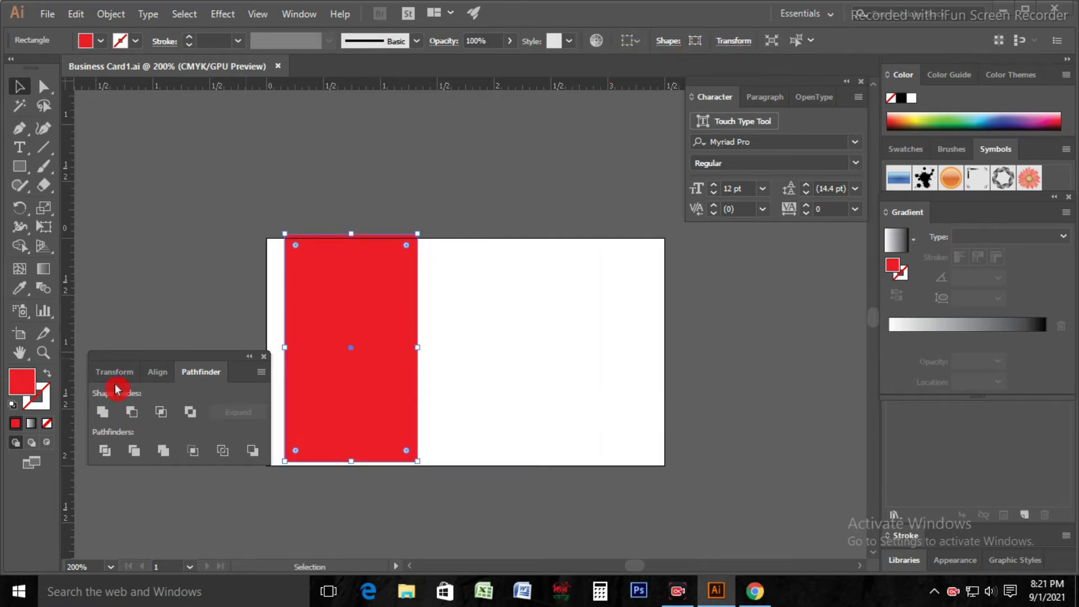
click(158, 372)
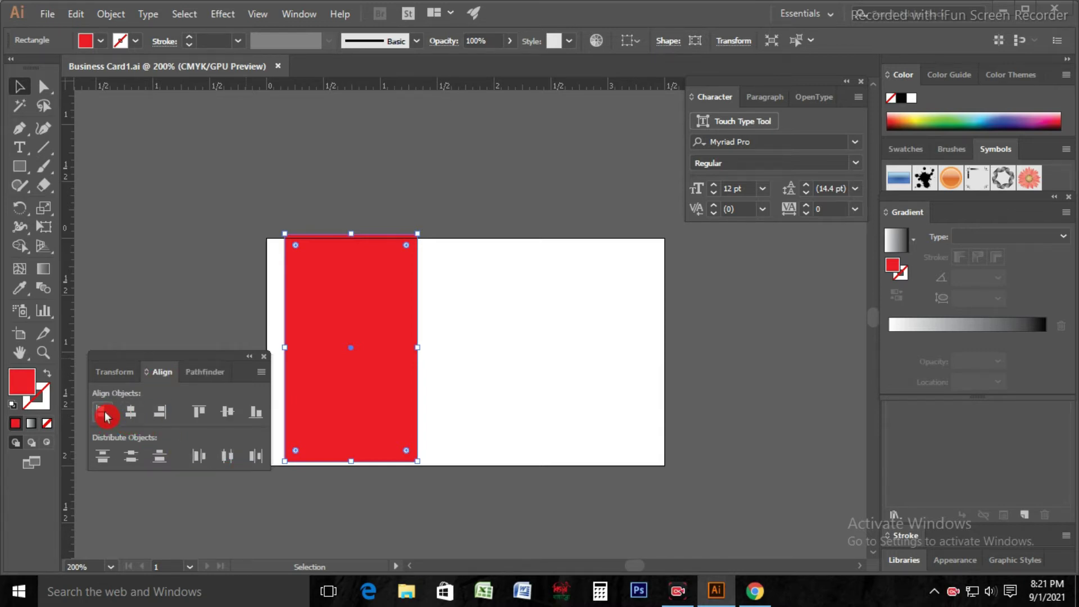
click(262, 372)
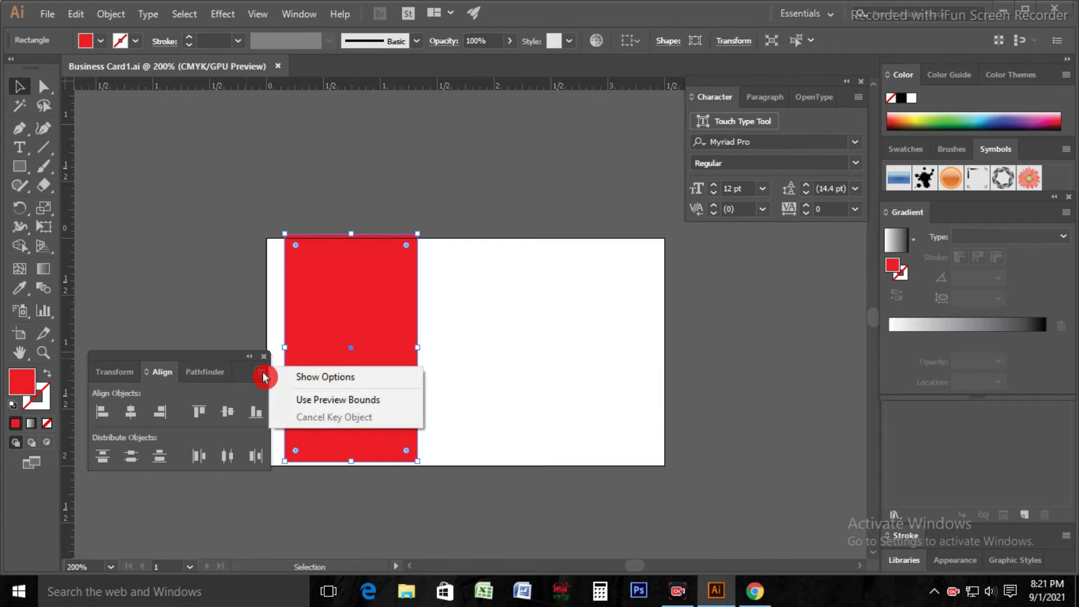
click(356, 179)
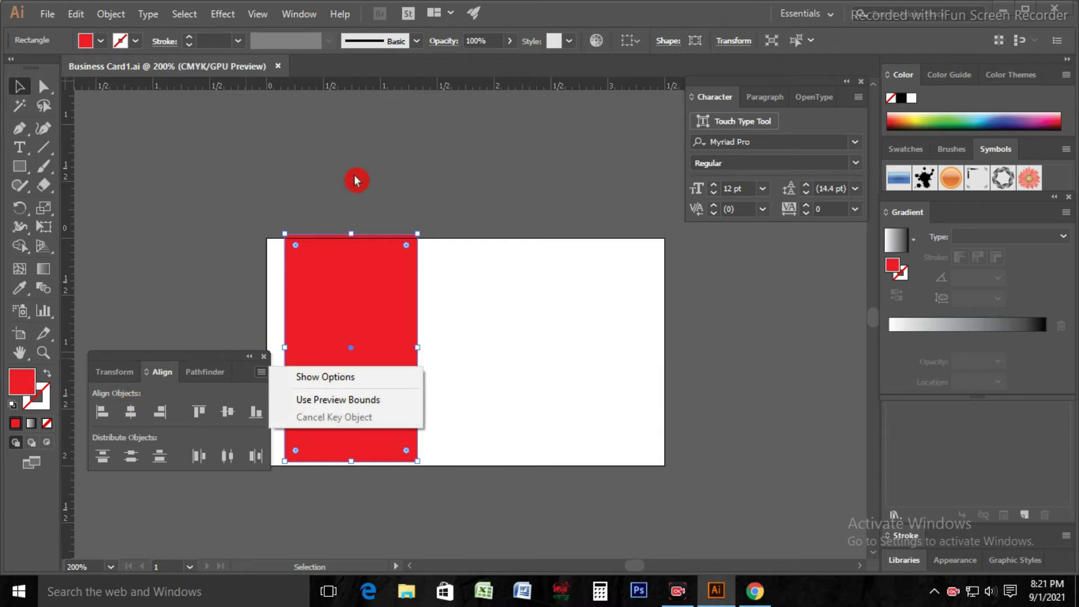
drag(322, 343, 305, 346)
click(363, 223)
- Duplicate the red rectangle twice to the right, edge to edge, so three equal columns cover the artboard
click(352, 321)
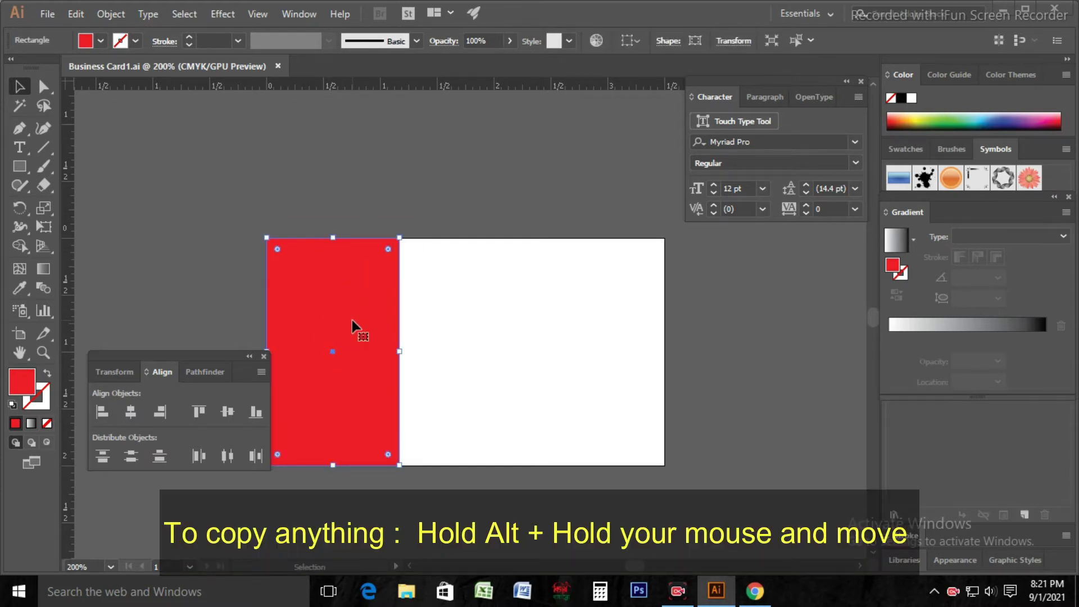
drag(352, 325, 488, 325)
key(ctrl+d)
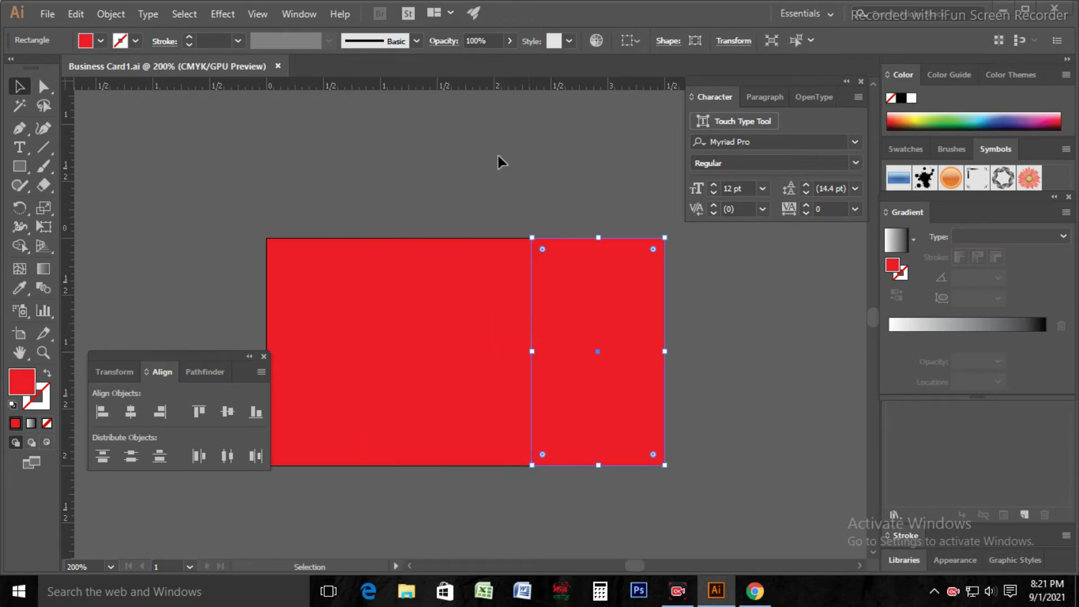
click(363, 113)
- Fill the right column with light pink, hex E89191
click(588, 374)
double_click(21, 381)
click(80, 306)
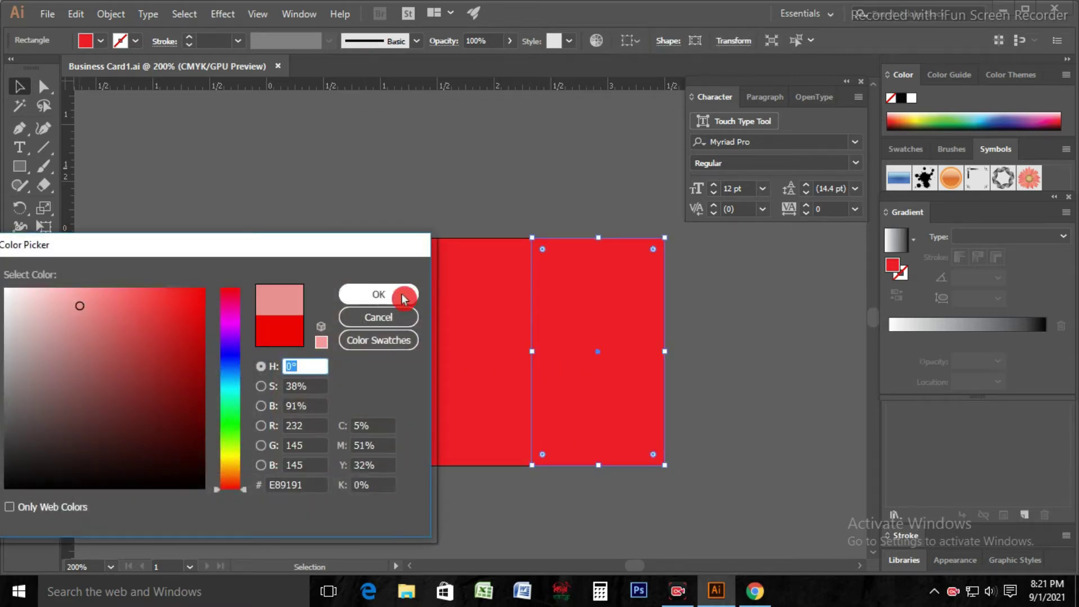
click(406, 298)
- Fill the middle column with muted green, hex 7DB28E
click(472, 394)
double_click(21, 381)
click(64, 348)
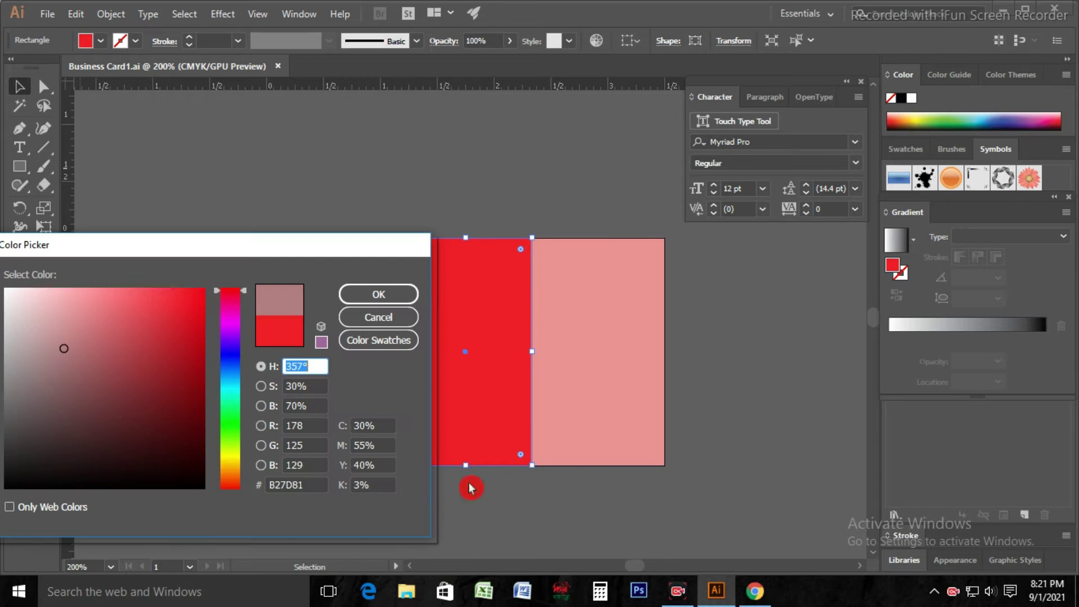
click(230, 411)
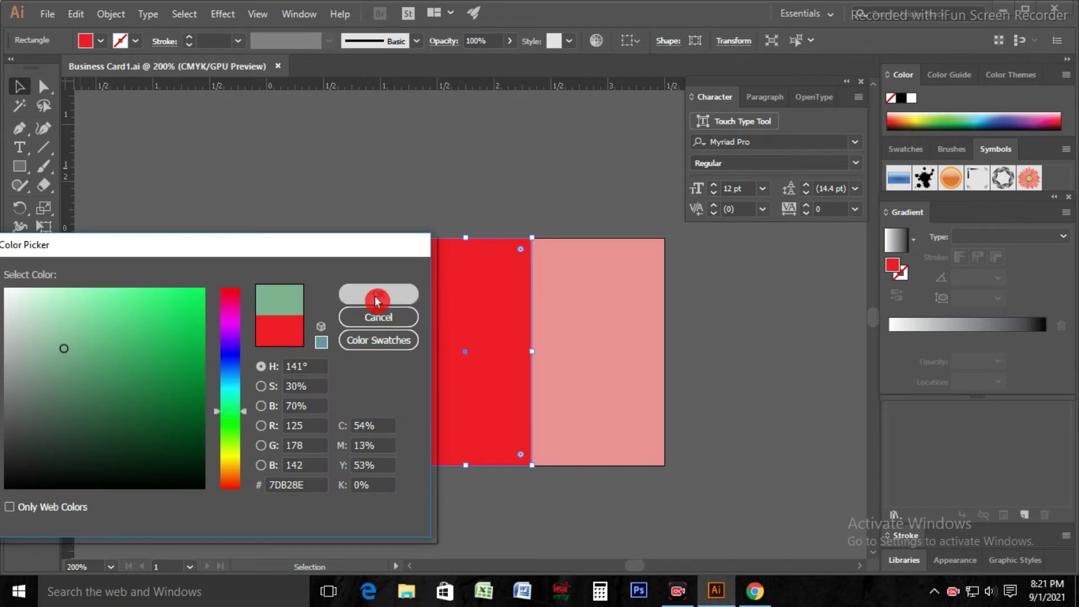
click(375, 300)
- Fill the left column with a muted greyish pink and deselect it
click(356, 325)
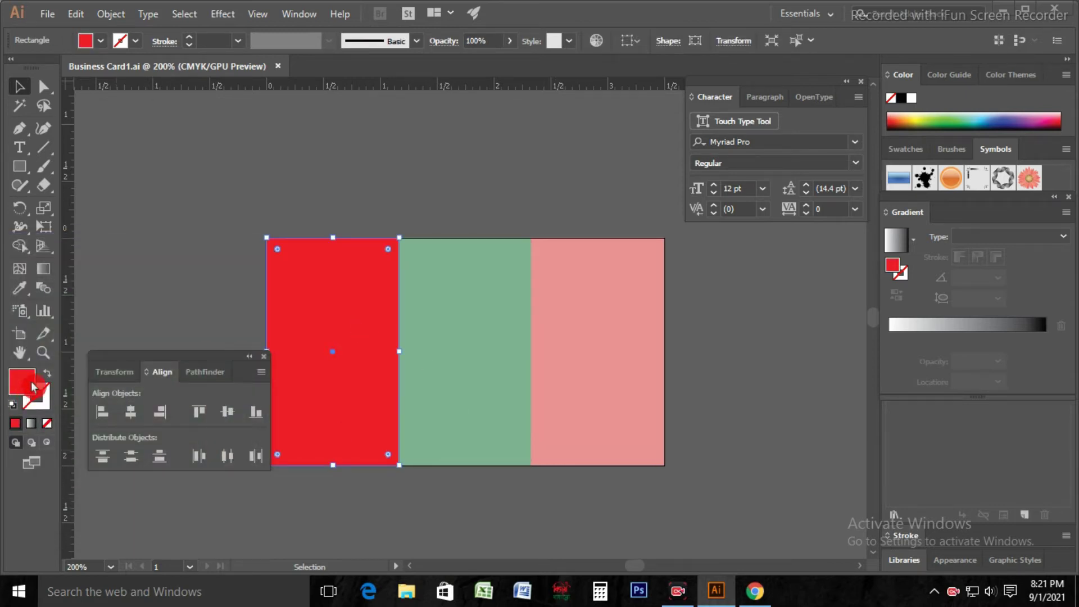
double_click(34, 389)
click(36, 357)
click(388, 294)
click(634, 496)
- Draw a 0.125 in by 0.125 in square above and to the left of the artboard
click(19, 167)
click(205, 167)
click(471, 275)
key(BackSpace)
text(0.125)
click(484, 296)
text(0)
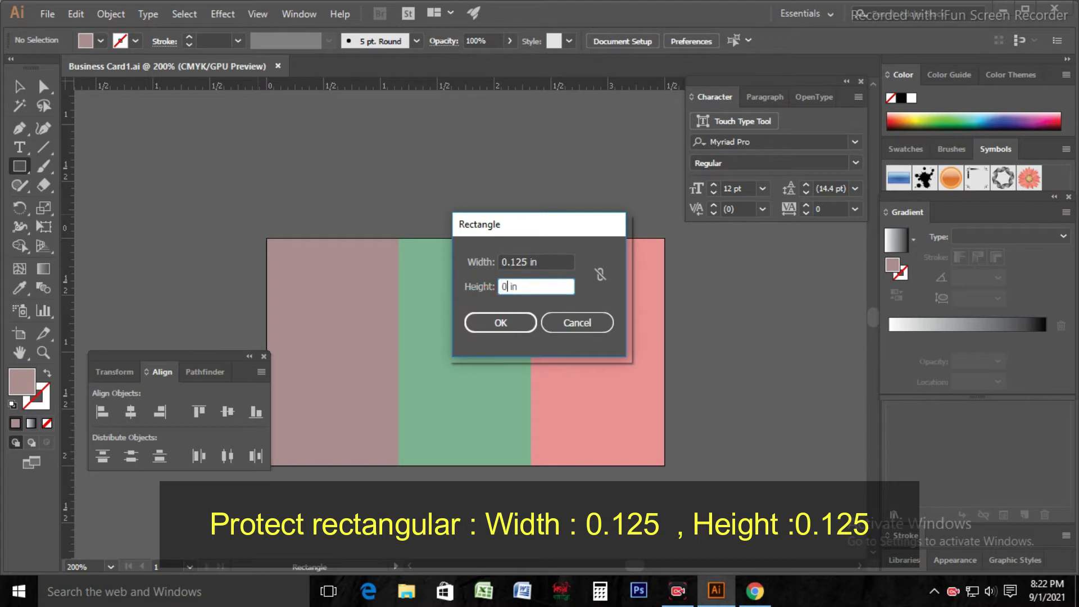
text(.125)
click(494, 324)
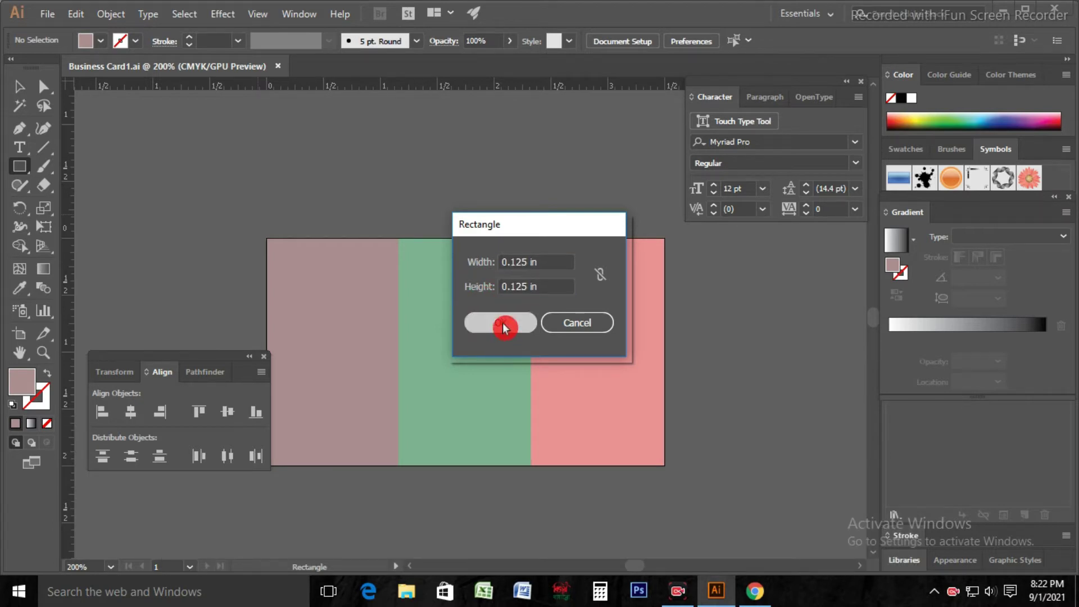
- Fill the small square outside the artboard with bright red
click(23, 87)
double_click(23, 382)
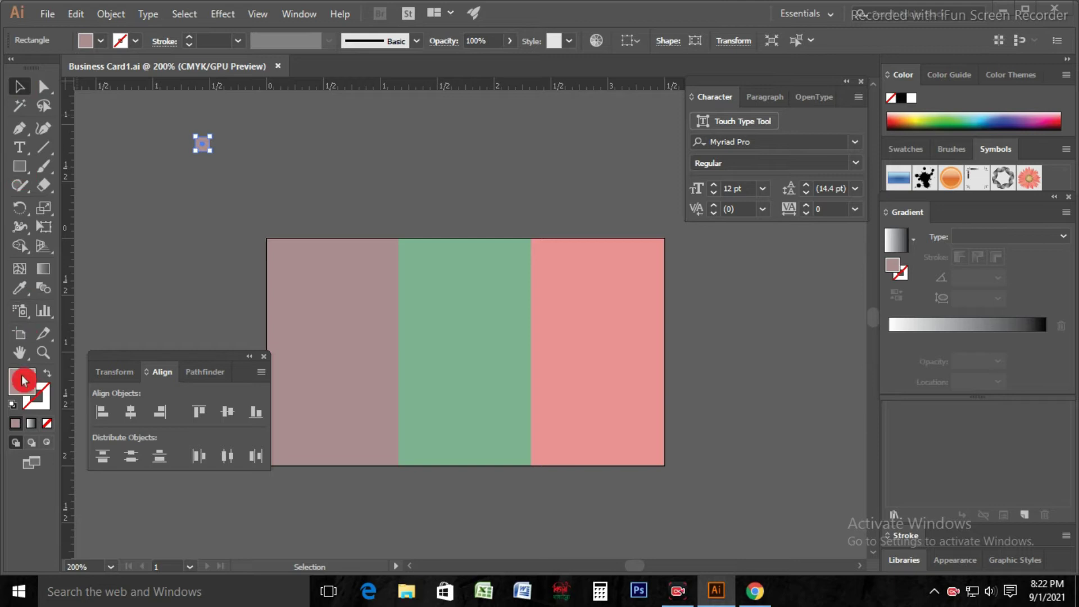
click(204, 290)
click(354, 297)
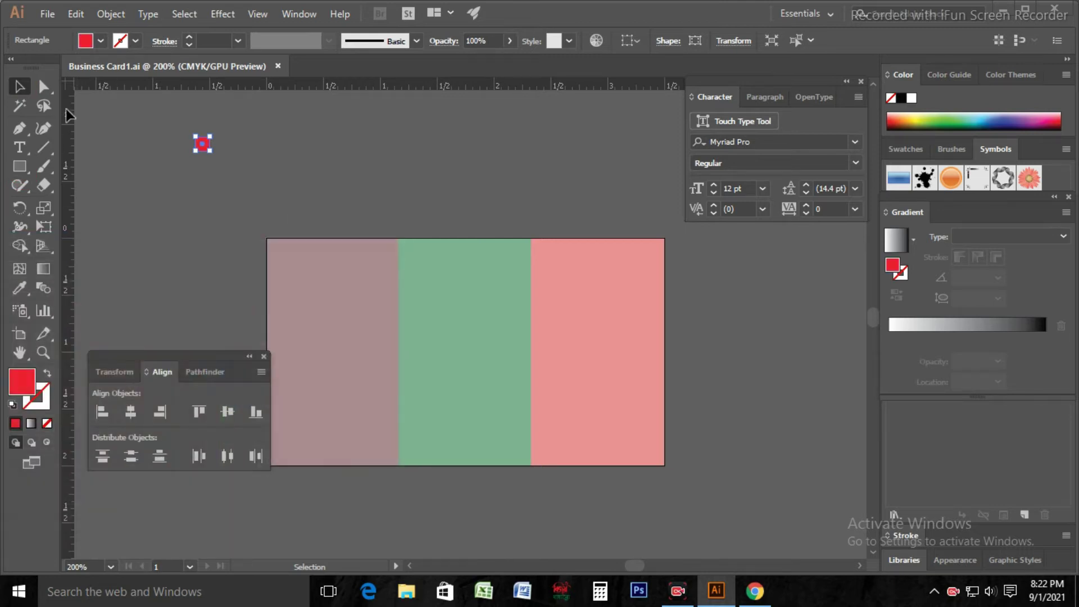
- Move the red square into the upper-left corner of the artboard
click(43, 86)
key(ctrl+plus)
drag(465, 322, 284, 220)
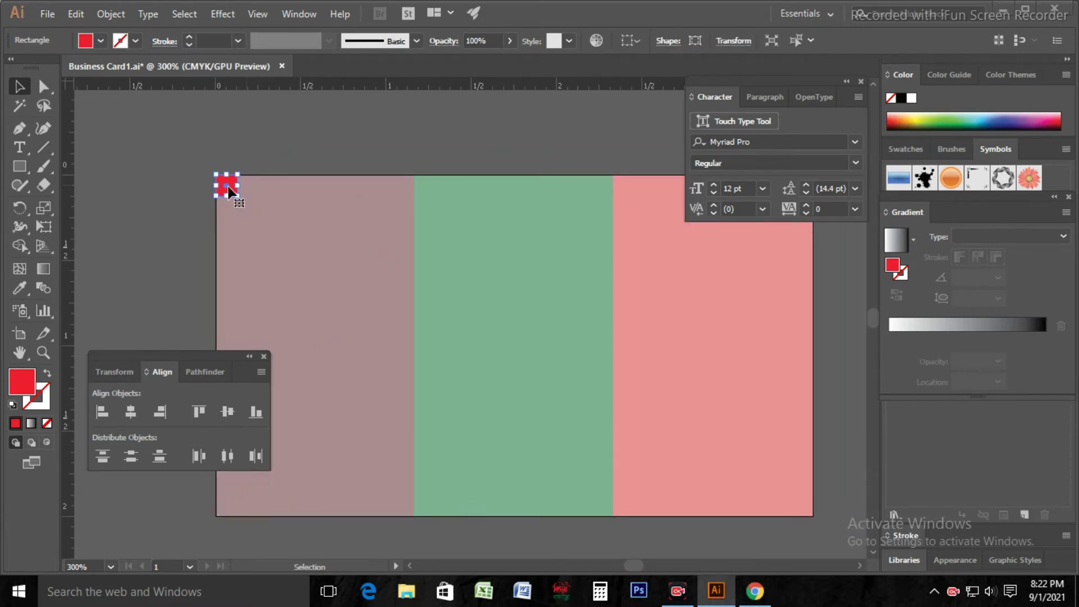
shift+click(234, 184)
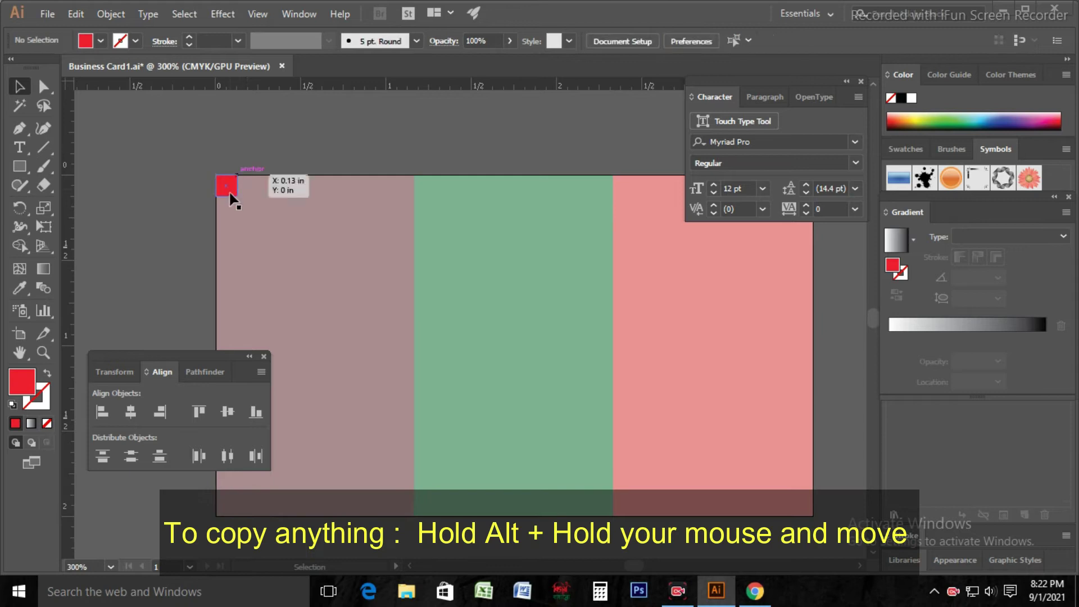
- Copy the red square into the lower-right corner of the artboard and clear the selection
click(230, 192)
drag(229, 192, 804, 504)
key(ctrl+shift+a)
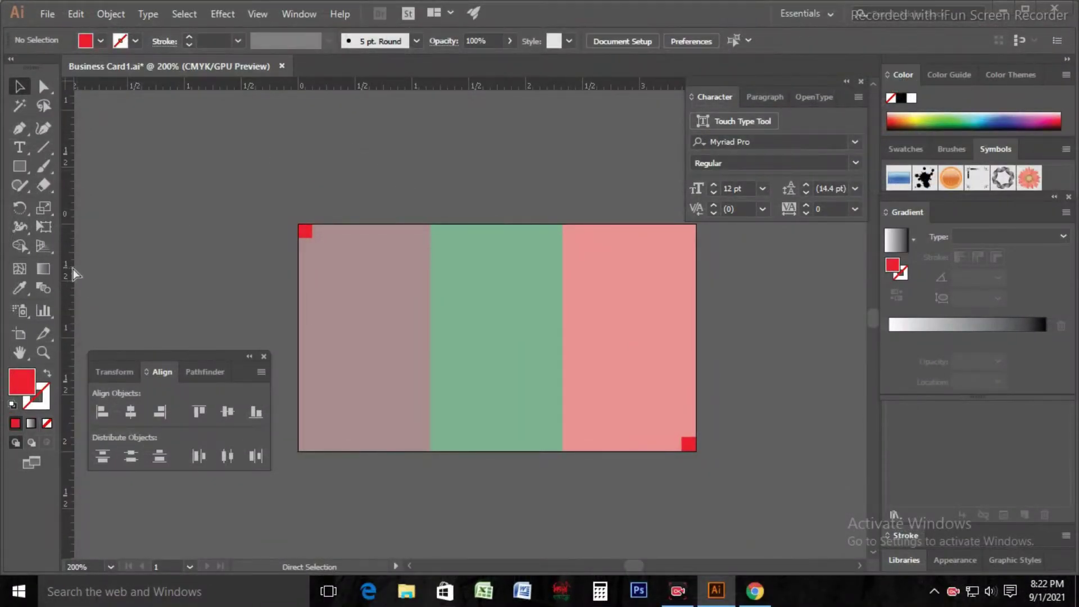
- Place vertical guides at the upper-left red square's inner edge and at both boundaries between the three columns
key(ctrl+equal)
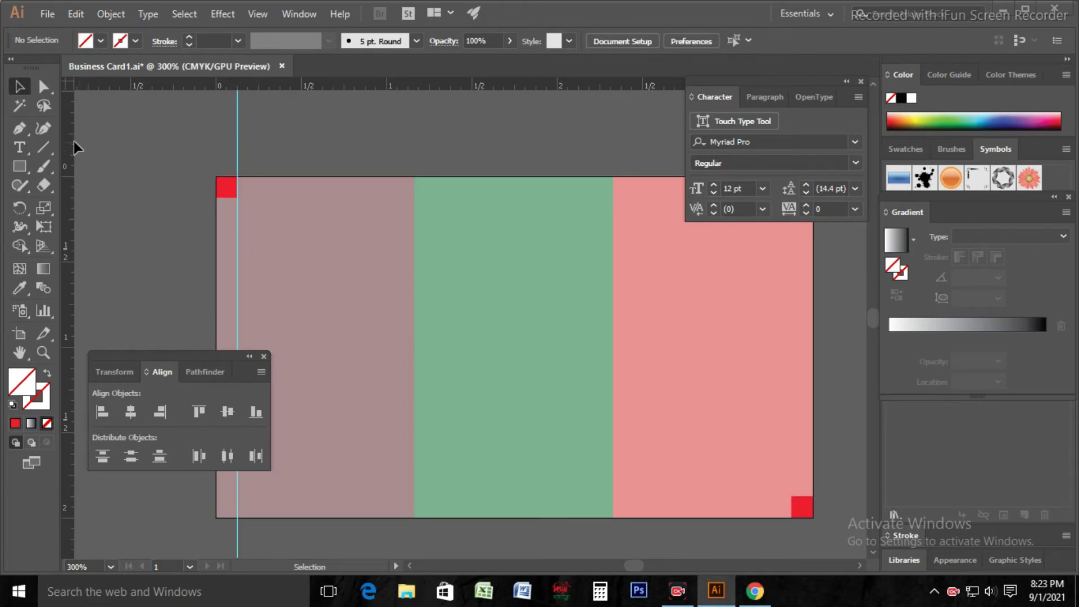
drag(73, 145, 237, 197)
drag(406, 279, 414, 288)
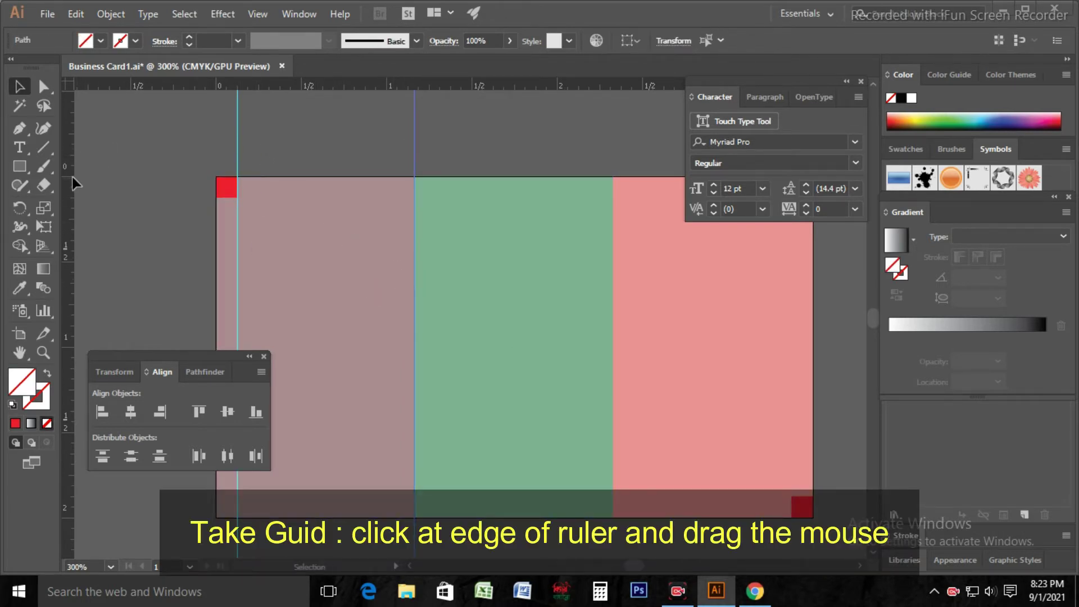
drag(69, 349, 613, 365)
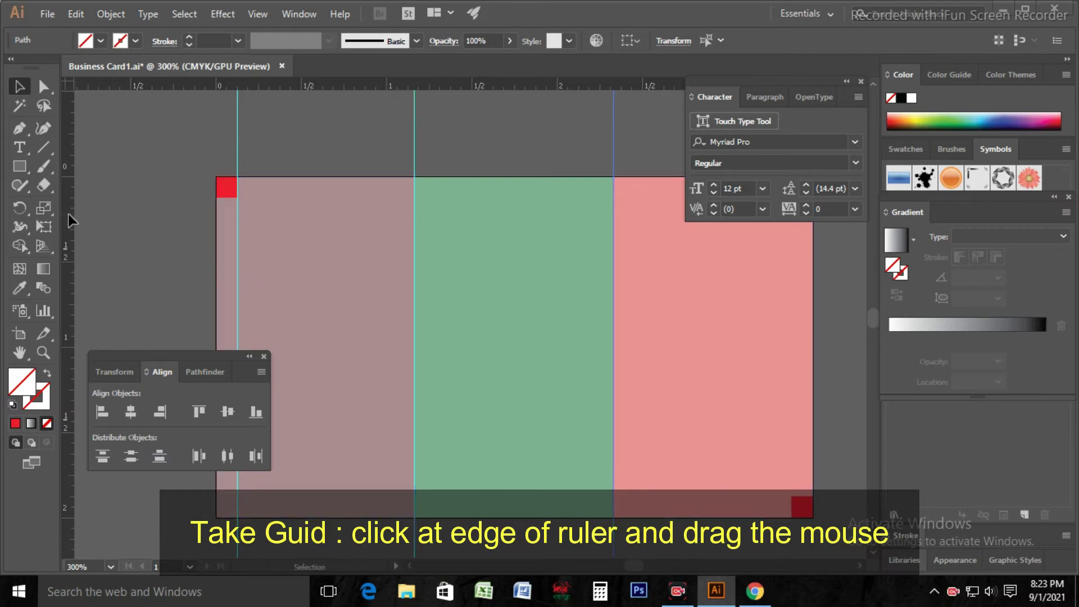
- Place horizontal guides at the inner edges of both red squares and a vertical guide at the lower-right square's inner edge
drag(405, 197, 405, 199)
drag(494, 86, 534, 496)
click(479, 68)
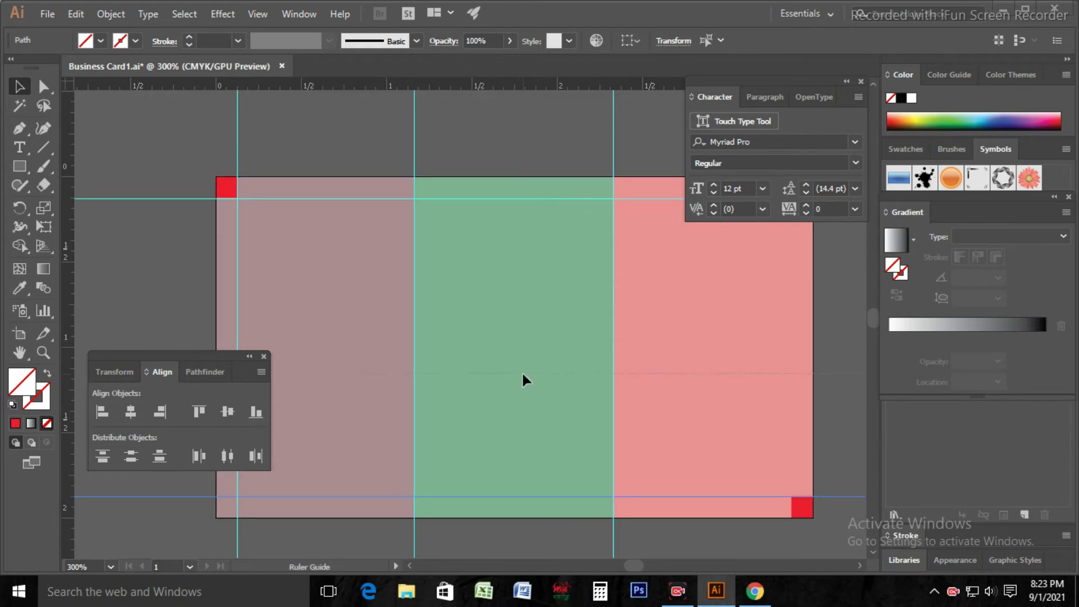
scroll(514, 94, up, 1)
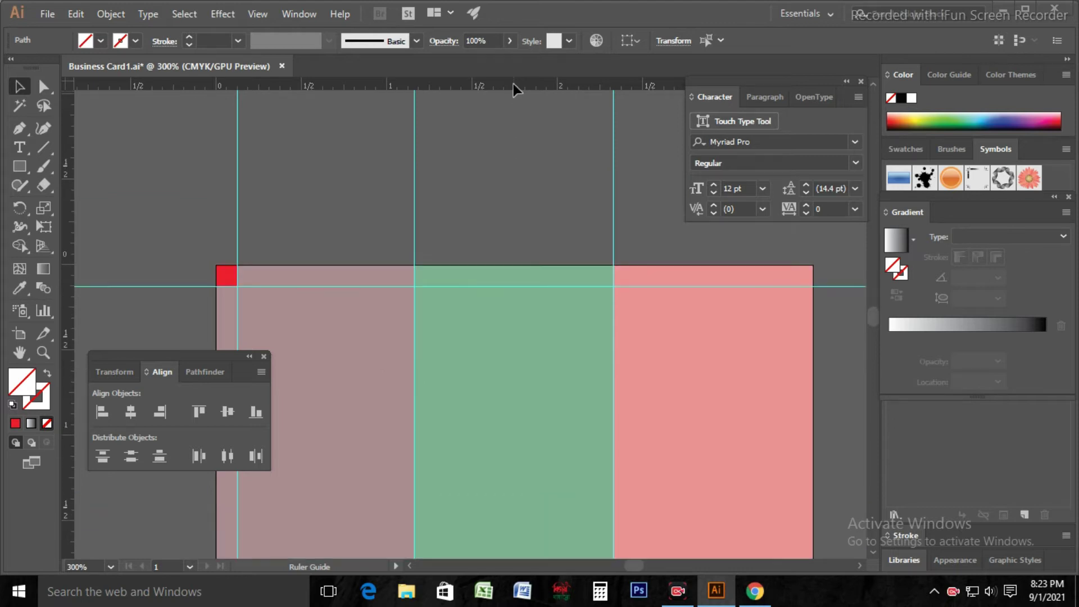
scroll(491, 156, down, 1)
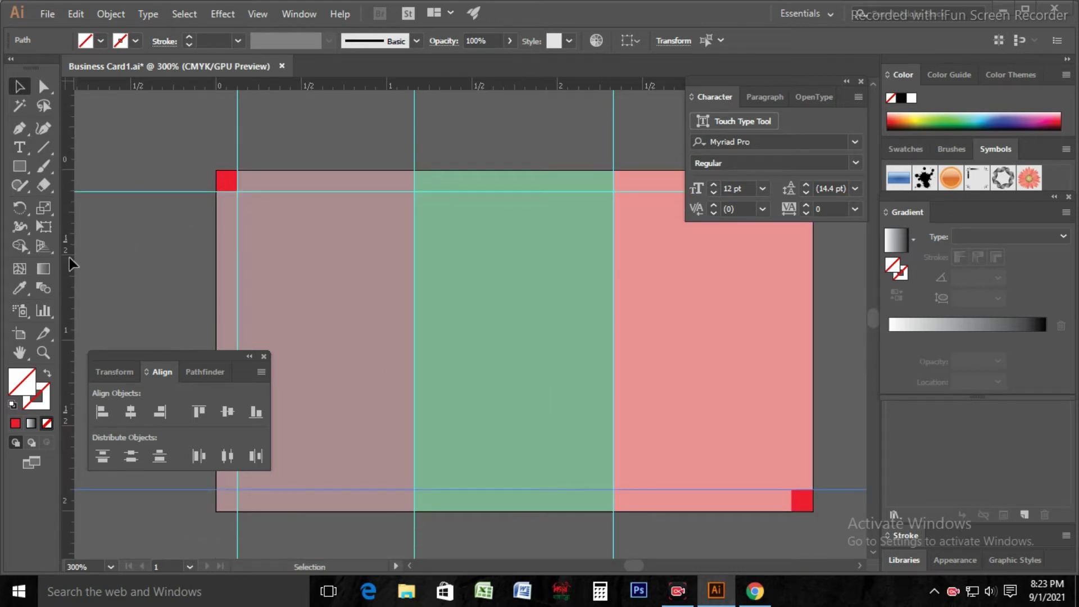
click(792, 394)
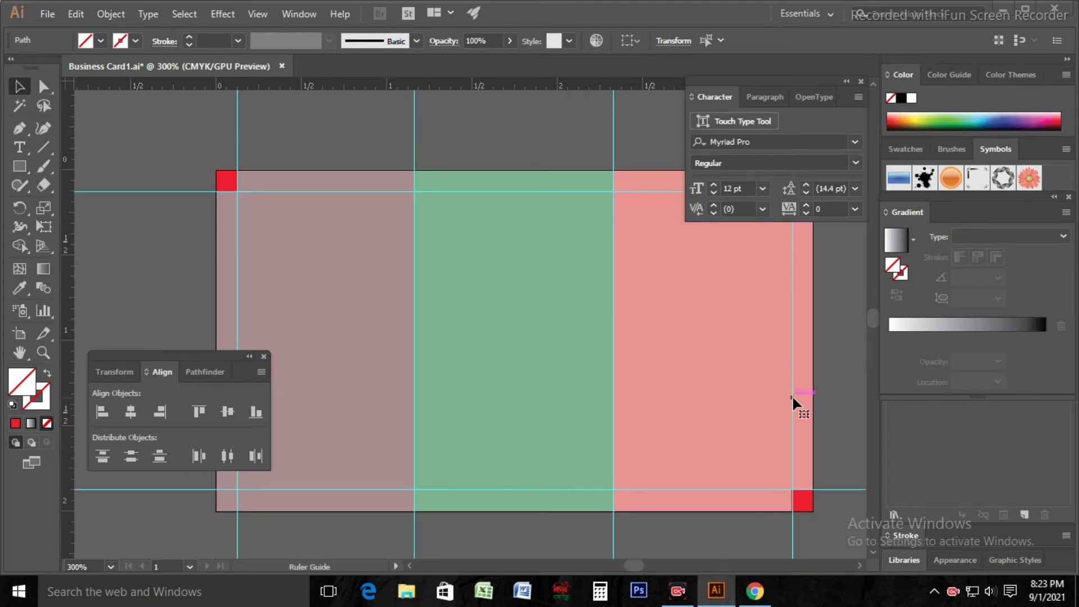
- Create a rectangle 3.5 in wide and 2 in high with the Rectangle tool
key(ctrl+minus)
key(ctrl+minus)
key(ctrl+minus)
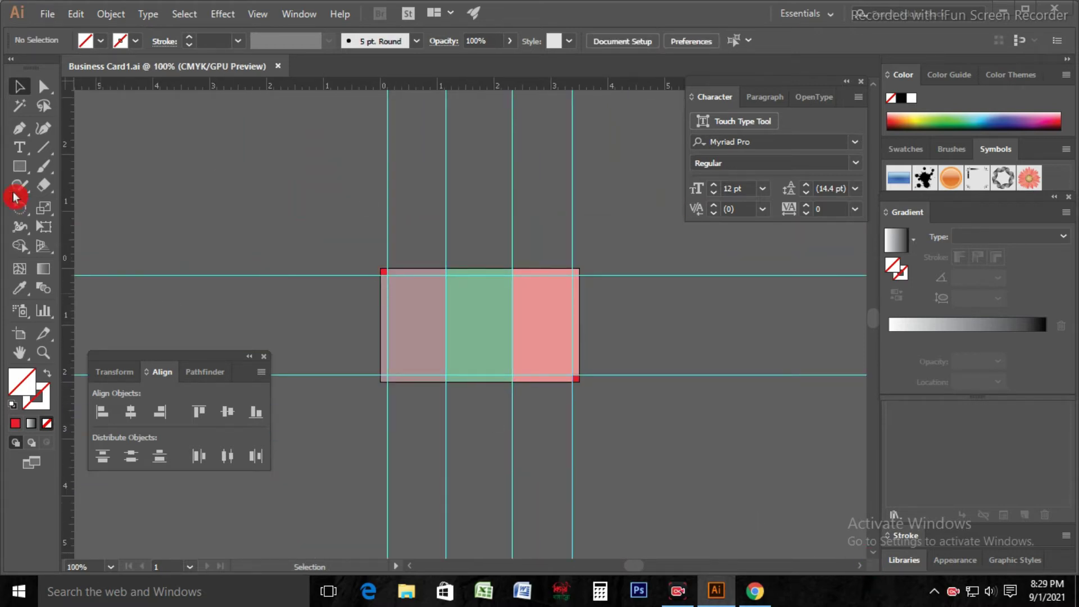
click(19, 167)
click(473, 286)
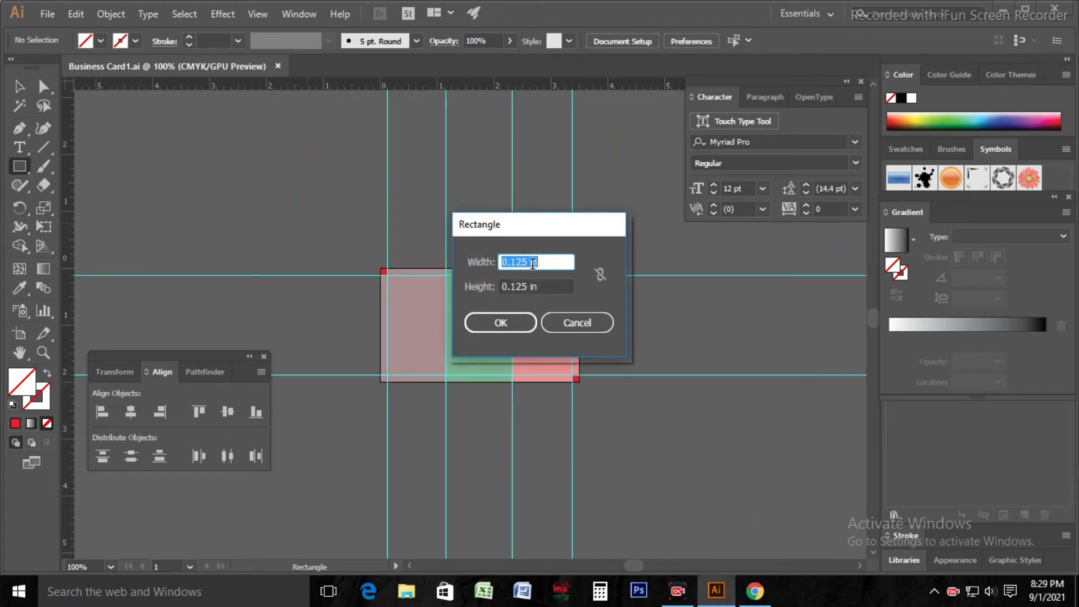
text(3.5n)
double_click(528, 289)
key(BackSpace)
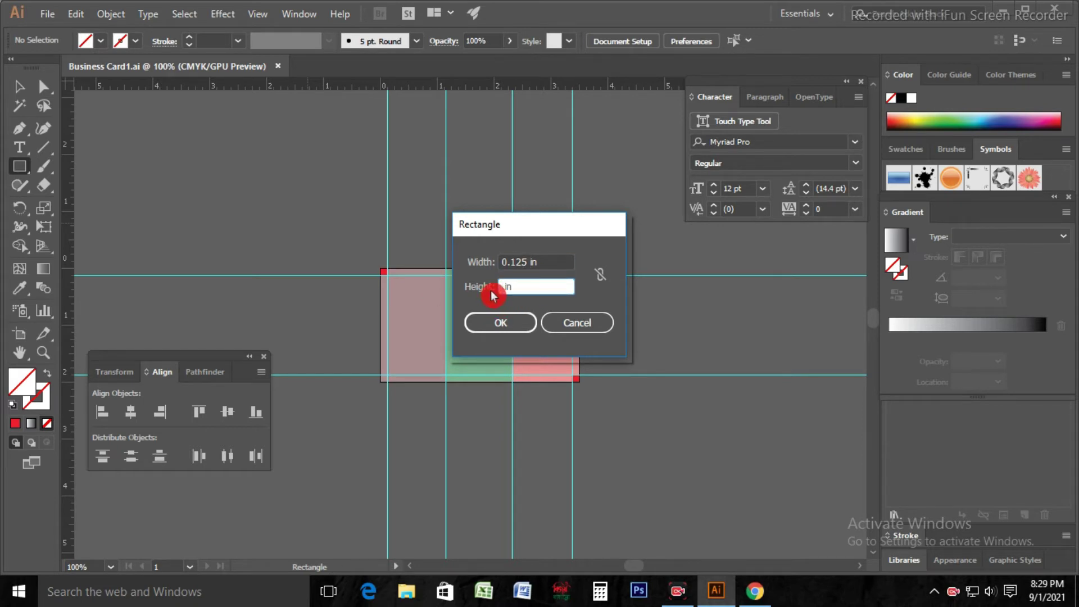
text(3)
key(BackSpace)
key(BackSpace)
key(BackSpace)
text(2)
key(Tab)
text(3.5)
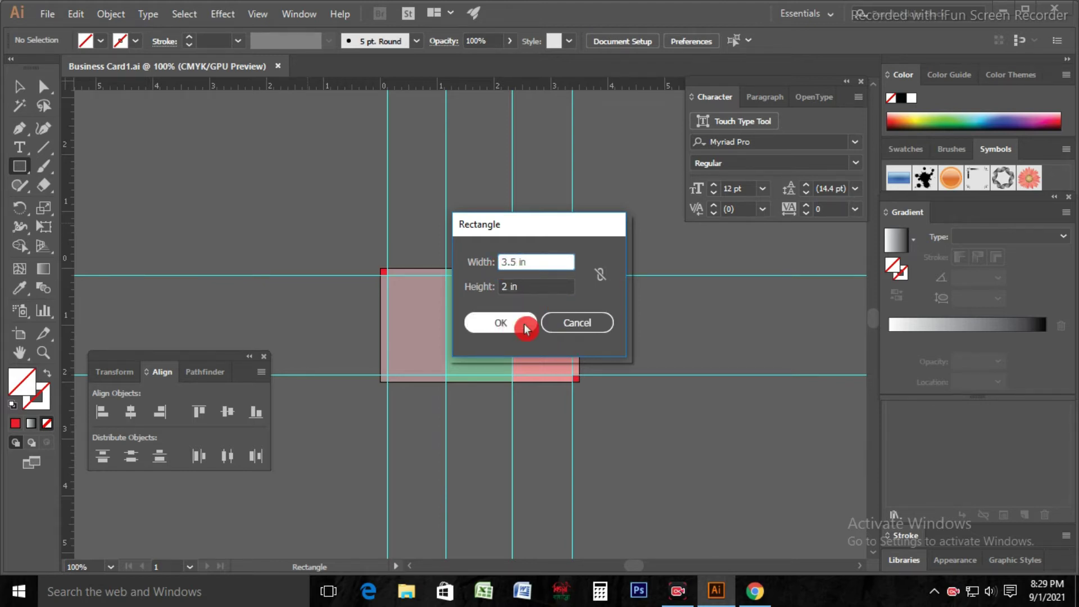
click(517, 324)
- Fill the 3.5 by 2 in rectangle with white, hex ffffff
double_click(17, 391)
text(ffffff)
click(392, 292)
- Align the white rectangle exactly over the artboard, send it to the back and deselect it
click(20, 87)
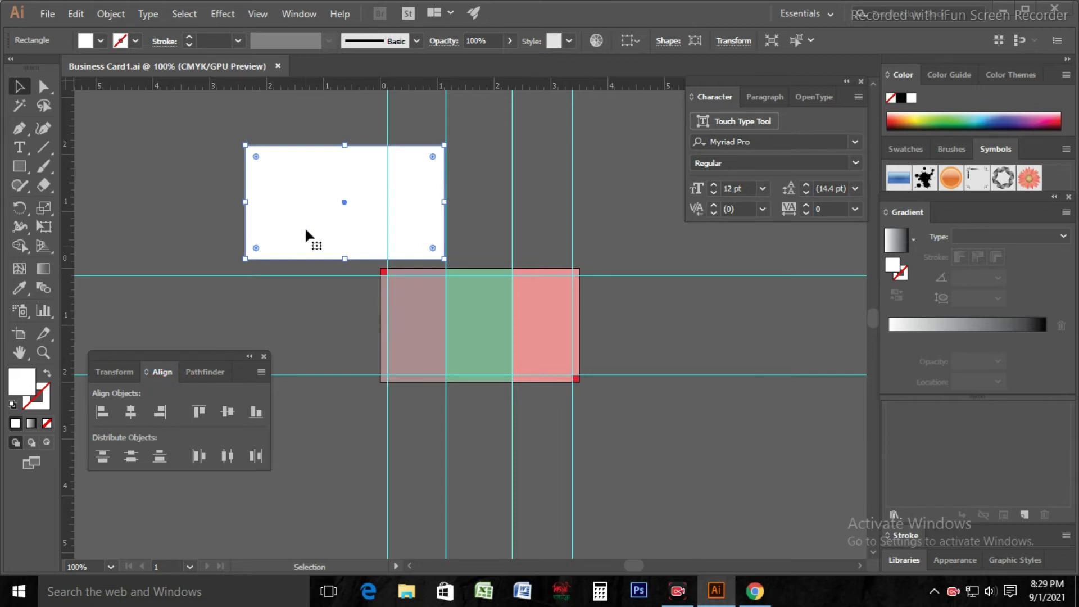
drag(308, 220, 445, 340)
right_click(453, 346)
mouse_move(611, 265)
click(672, 310)
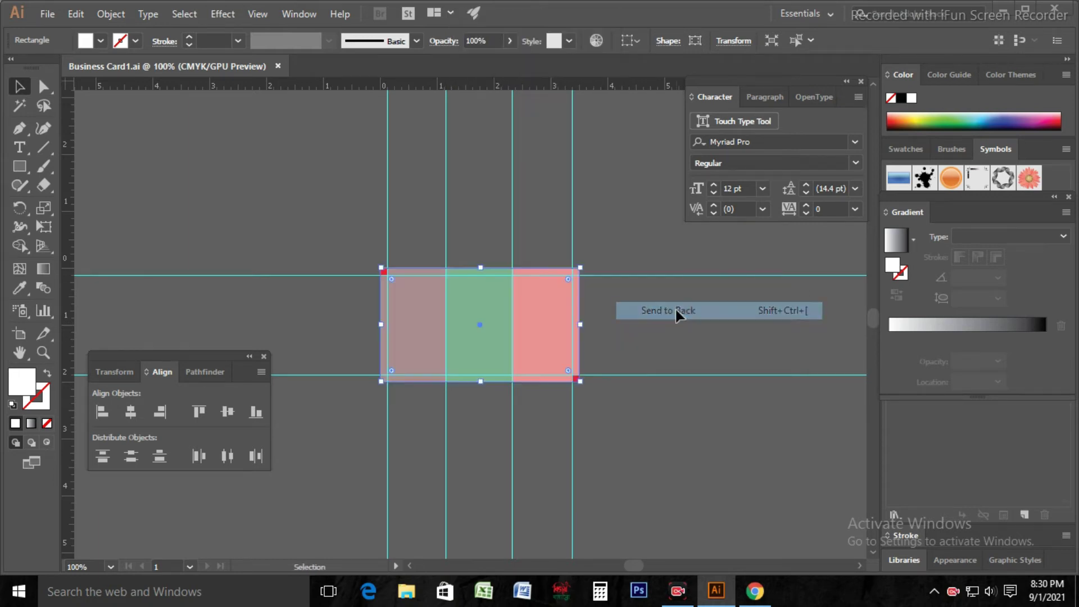
click(321, 201)
- Shorten all three column rectangles from their upper edges so they cover only the lower half of the card
key(ctrl+equal)
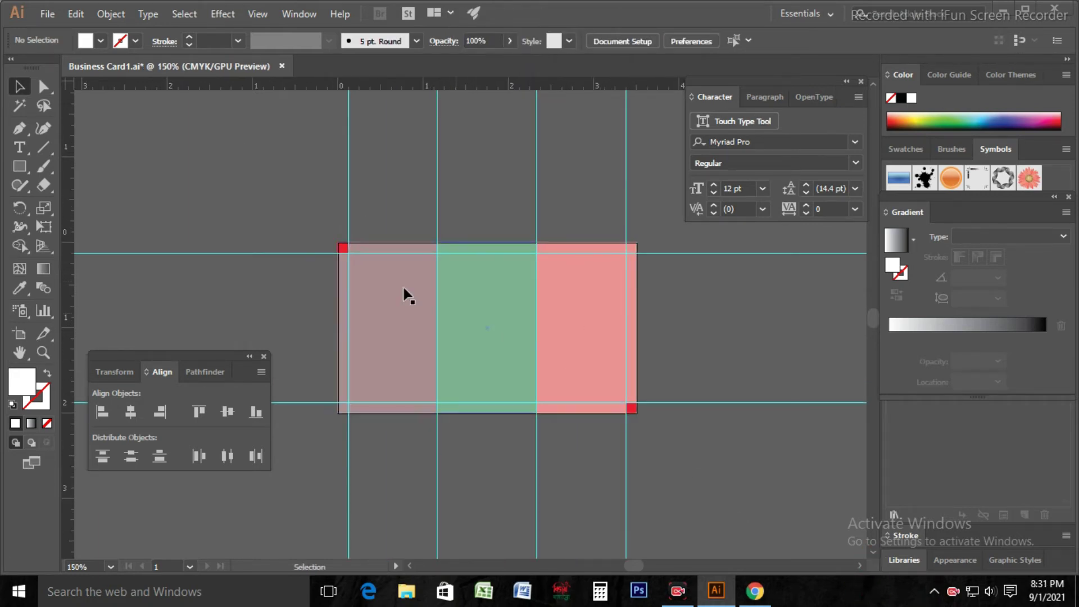
click(406, 281)
drag(387, 240, 392, 328)
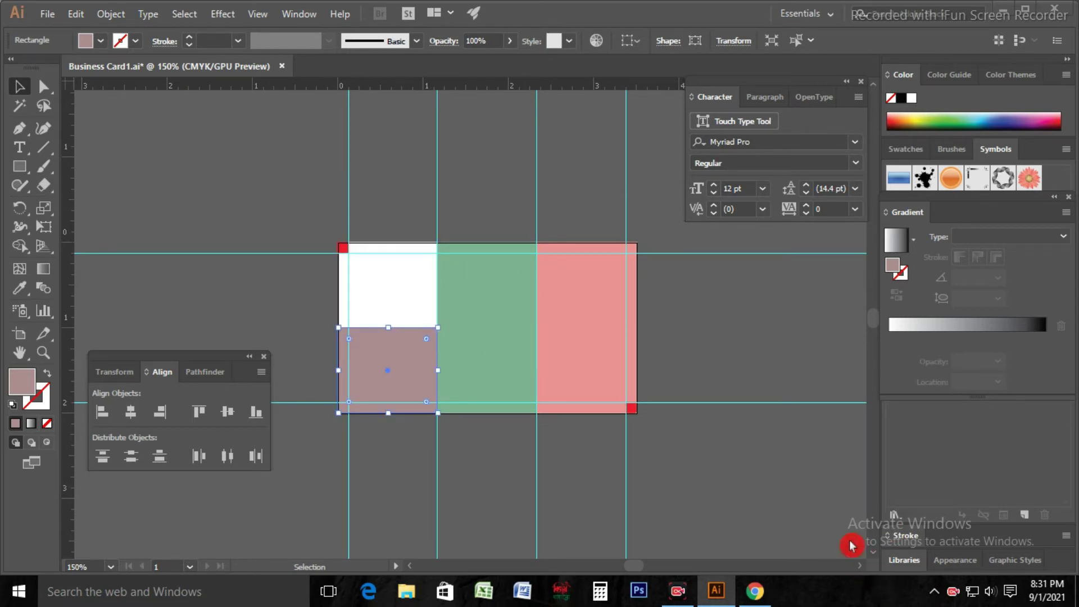
click(471, 249)
drag(488, 242, 488, 327)
click(615, 262)
drag(588, 243, 586, 328)
click(862, 559)
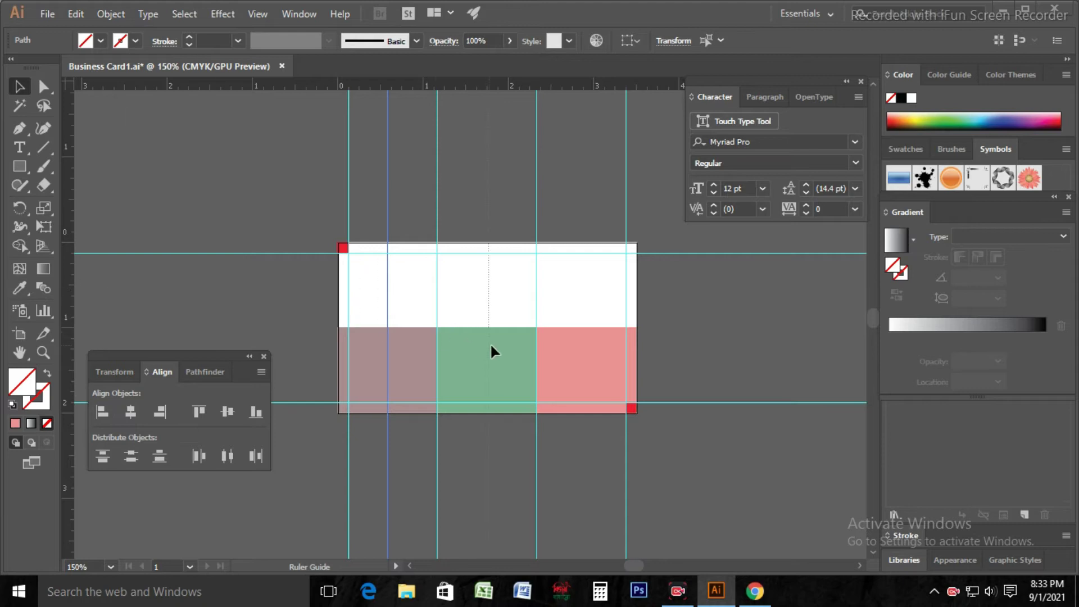
- Place a vertical guide through the centre of each of the three columns
drag(494, 363, 487, 366)
drag(73, 272, 498, 331)
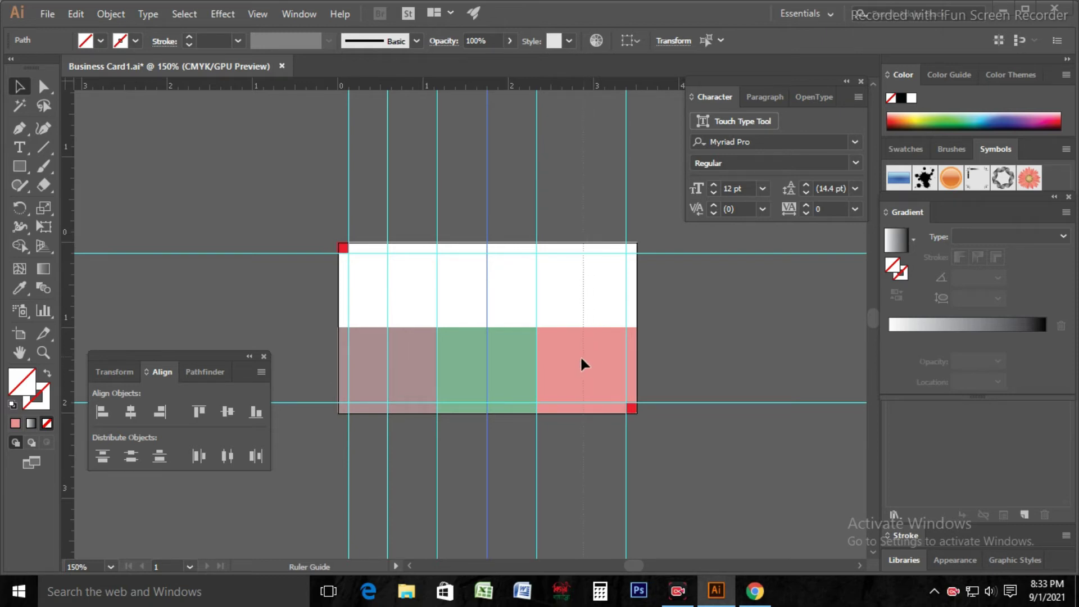
drag(588, 364, 586, 365)
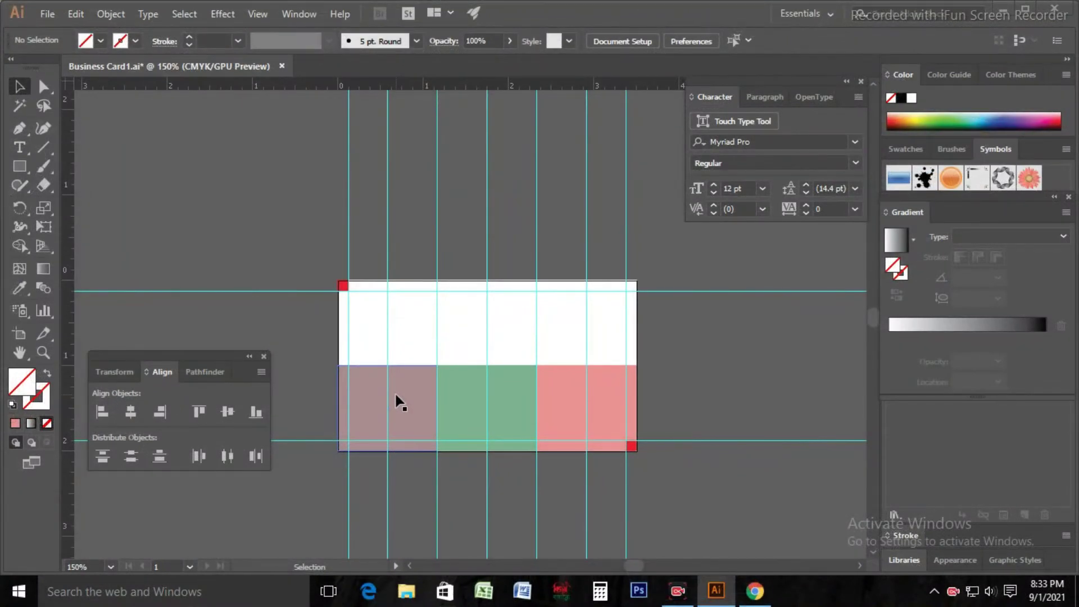
- Delete the three coloured column rectangles from the white card, keeping the guides, and leave nothing selected
click(404, 401)
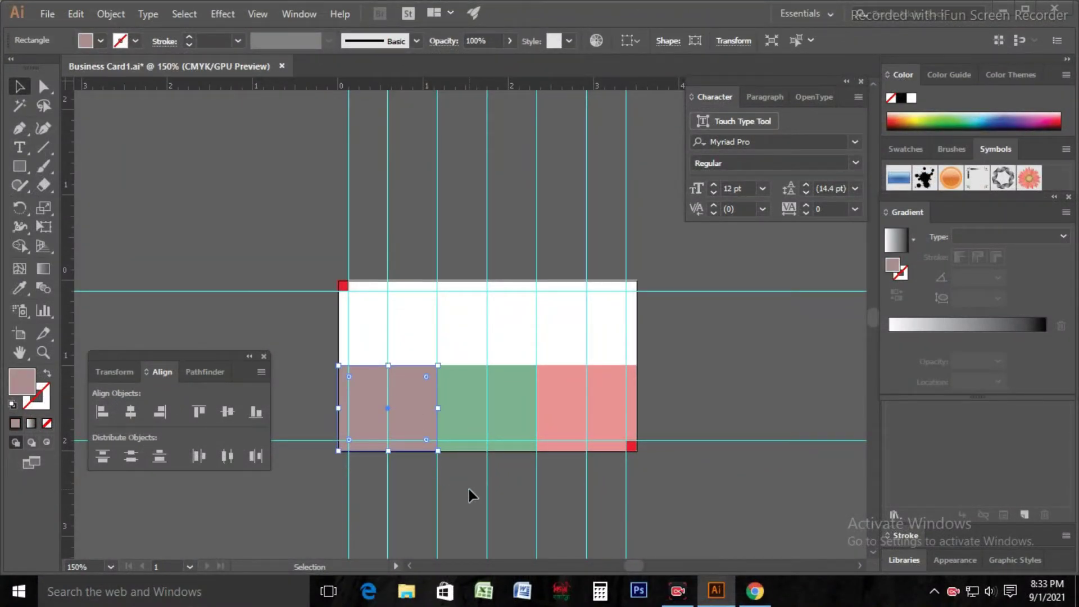
key(ctrl+z)
key(ctrl+z)
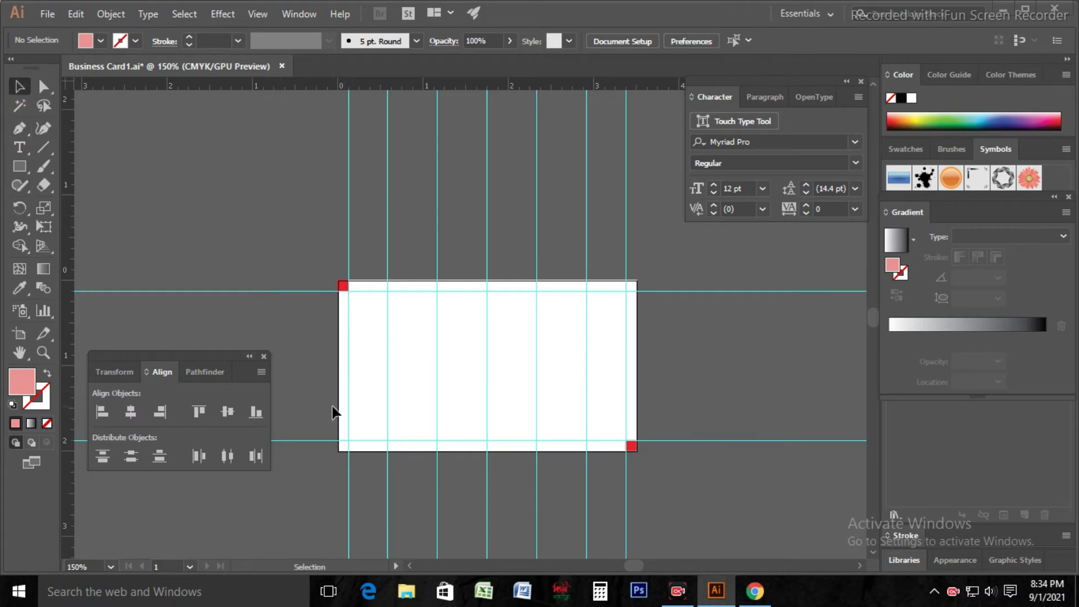
click(359, 413)
click(315, 388)
- Start a Pen path on the card's left edge slightly above mid-height, with a second point at mid-height on the left column's centre guide
click(20, 139)
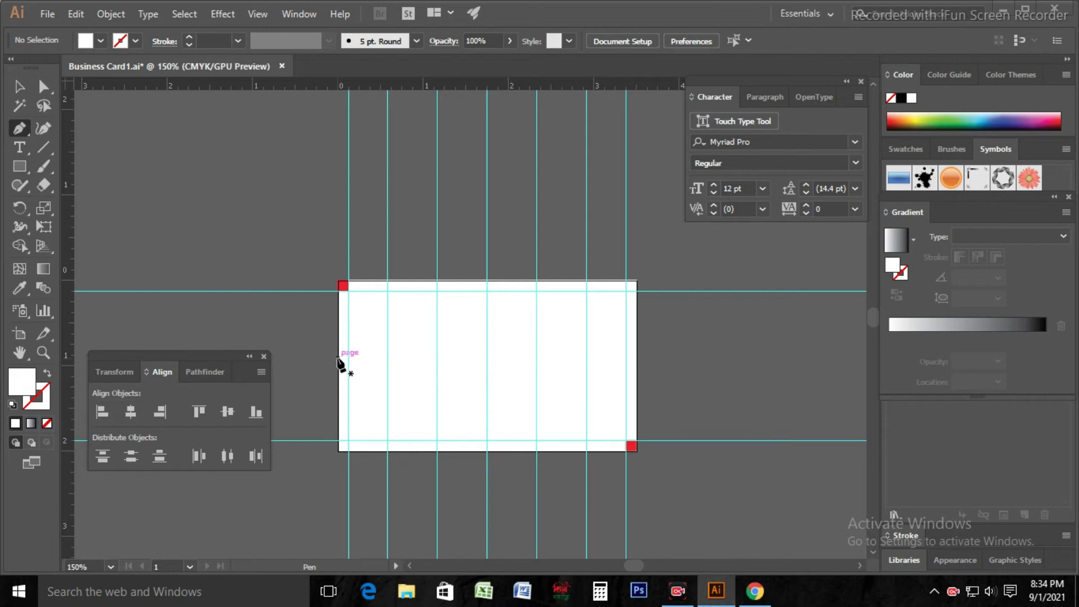
click(338, 359)
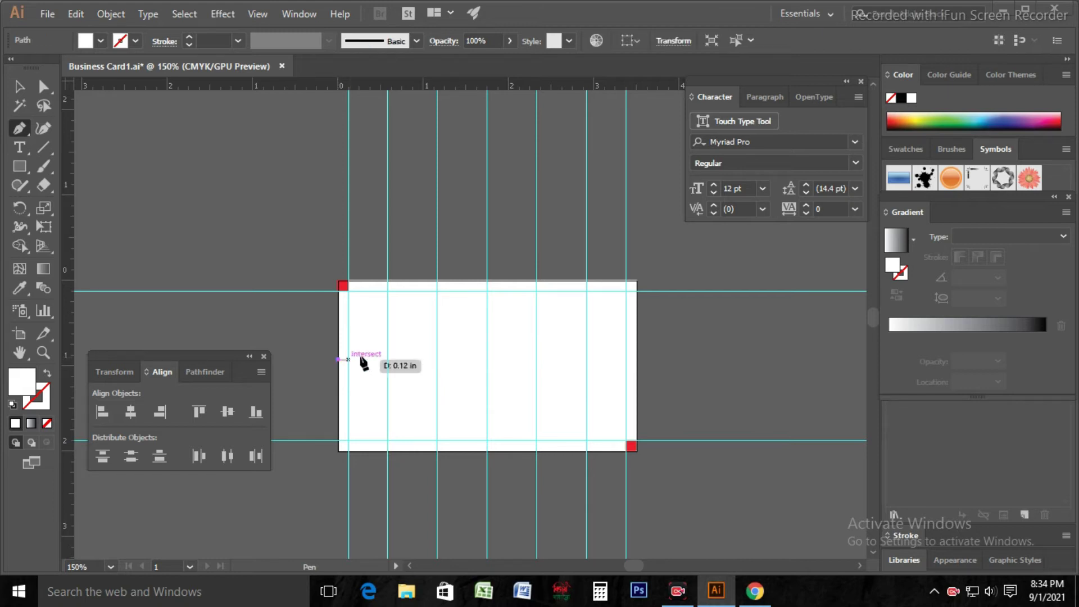
click(387, 366)
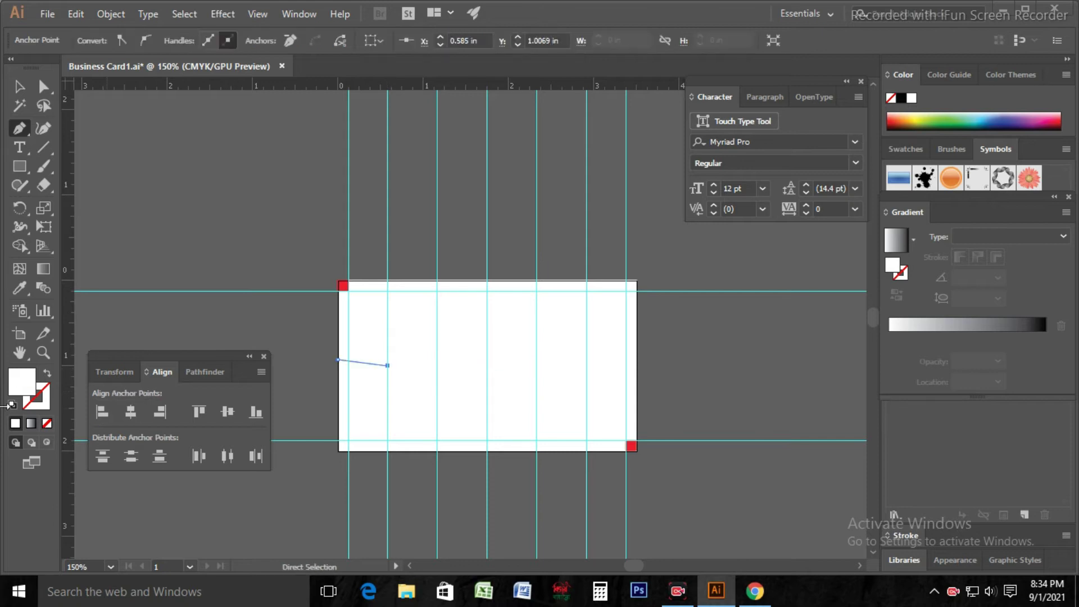
- Set the path's fill to dark red, hex 680713
double_click(22, 381)
click(191, 405)
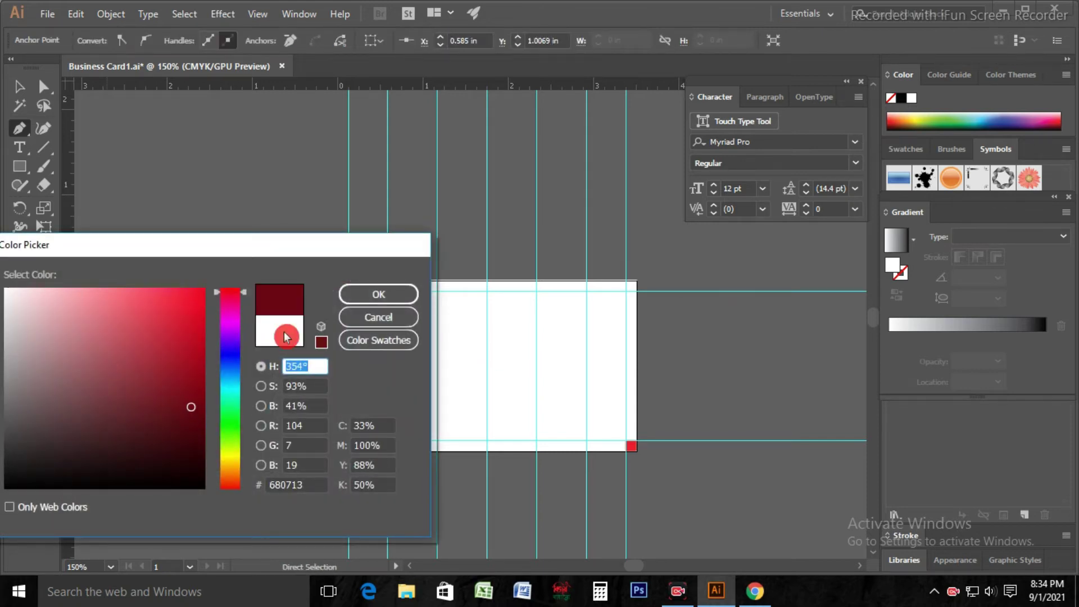
click(378, 294)
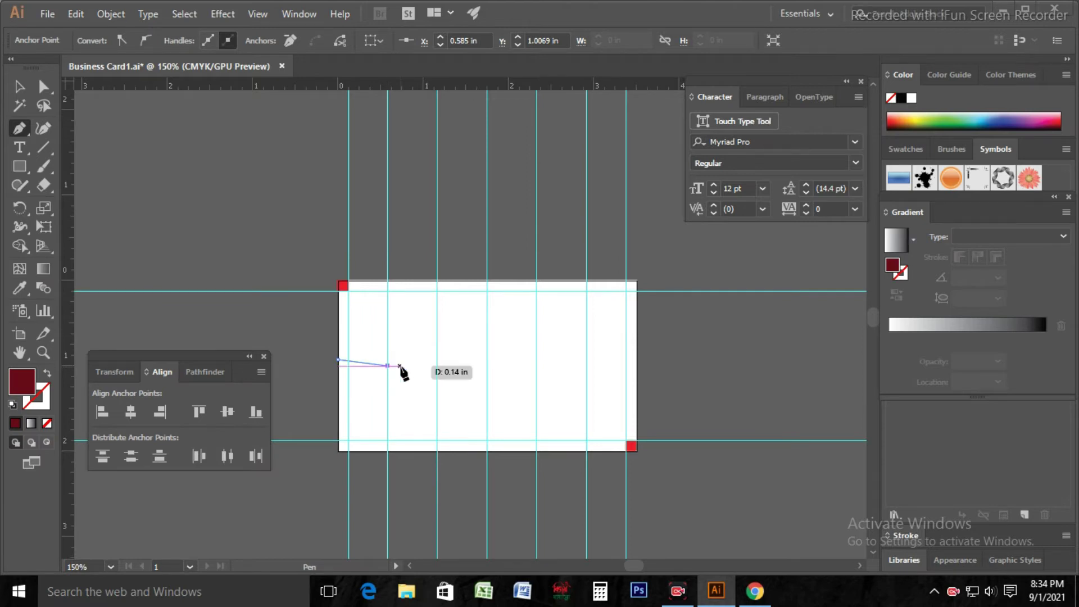
- Complete the left column's notched shape through the first column guide and the card's lower edge, closing it at the starting point
click(438, 359)
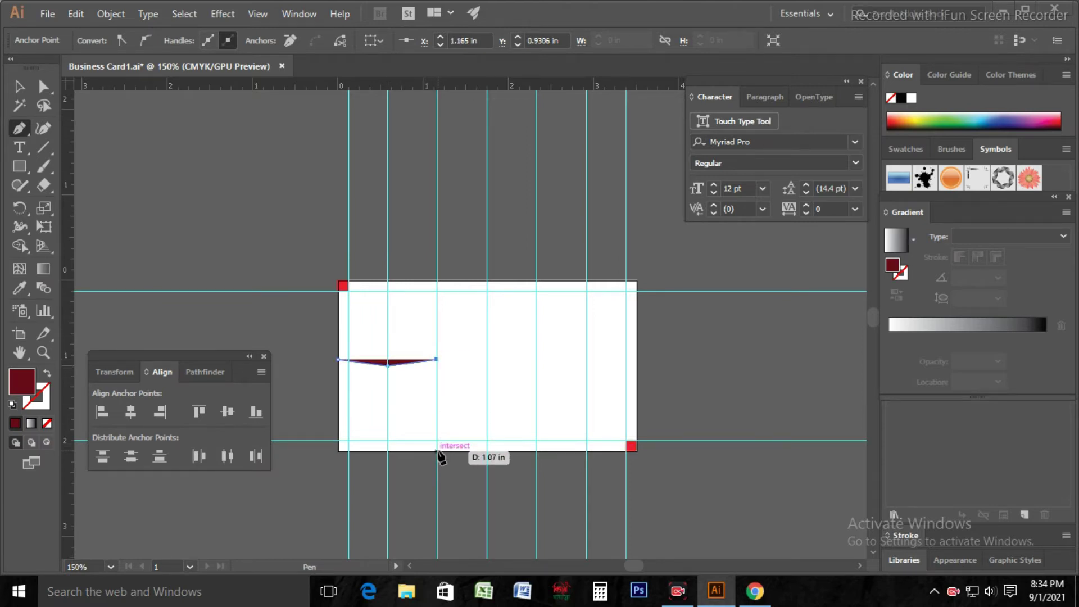
click(437, 450)
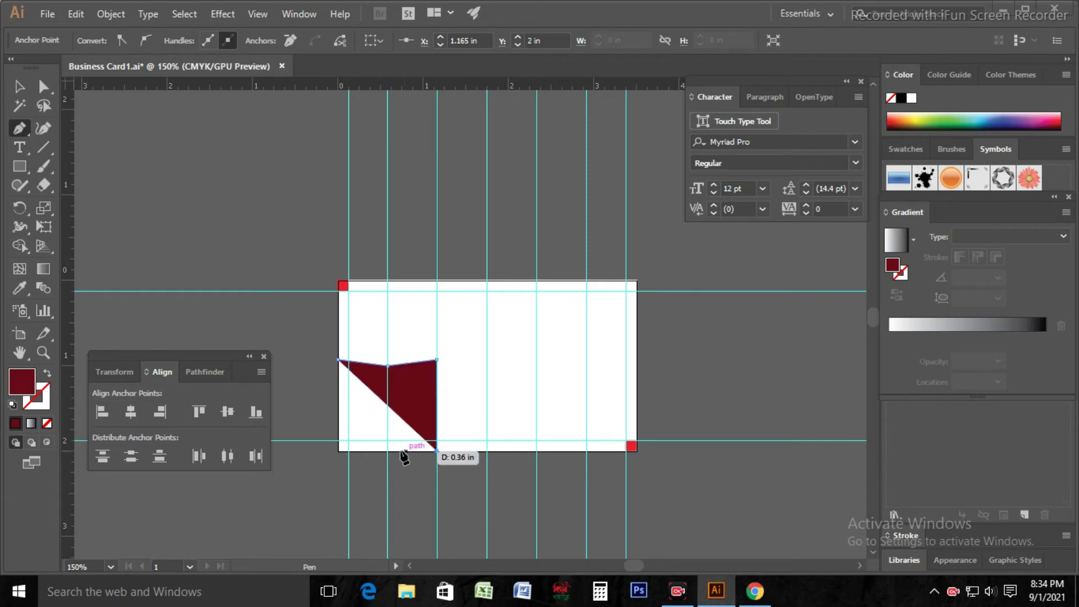
click(339, 450)
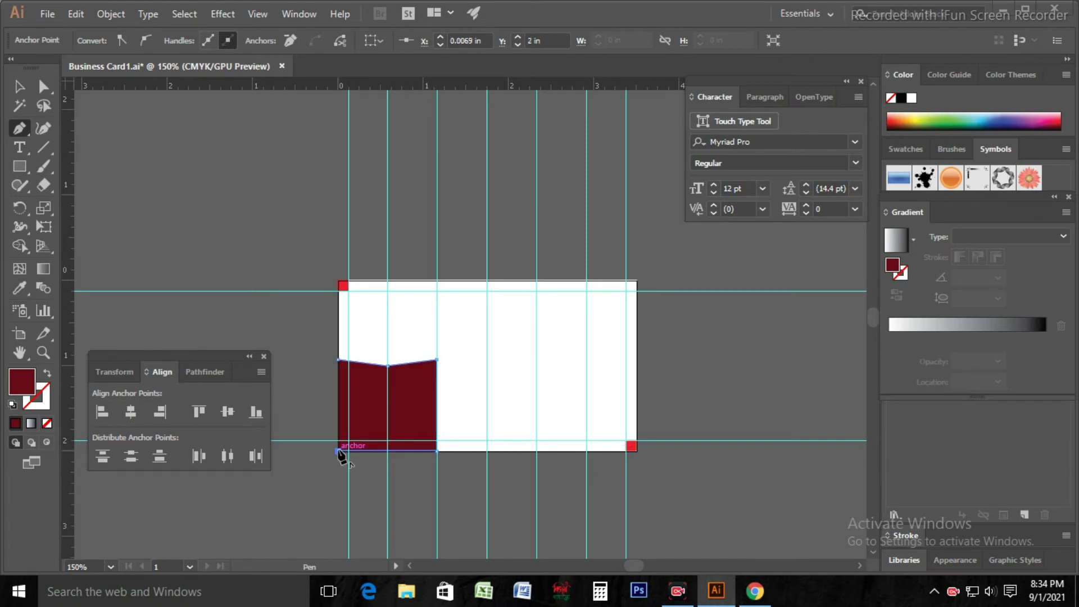
click(339, 360)
- Copy the dark red notched shape into the middle column, repeat the copy for the right column, and deselect
key(v)
click(385, 422)
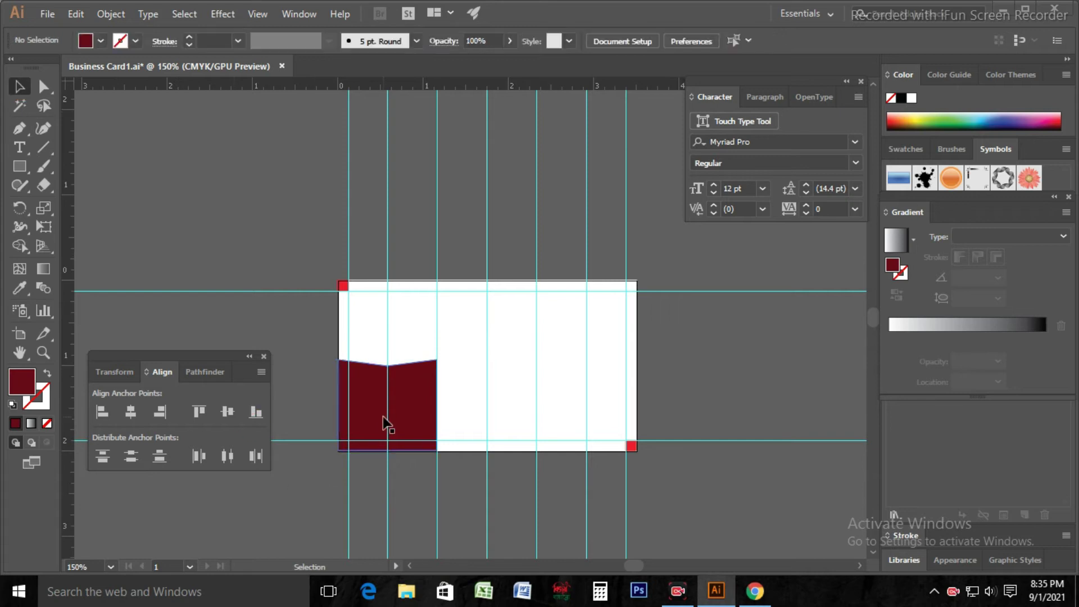
drag(410, 425, 509, 424)
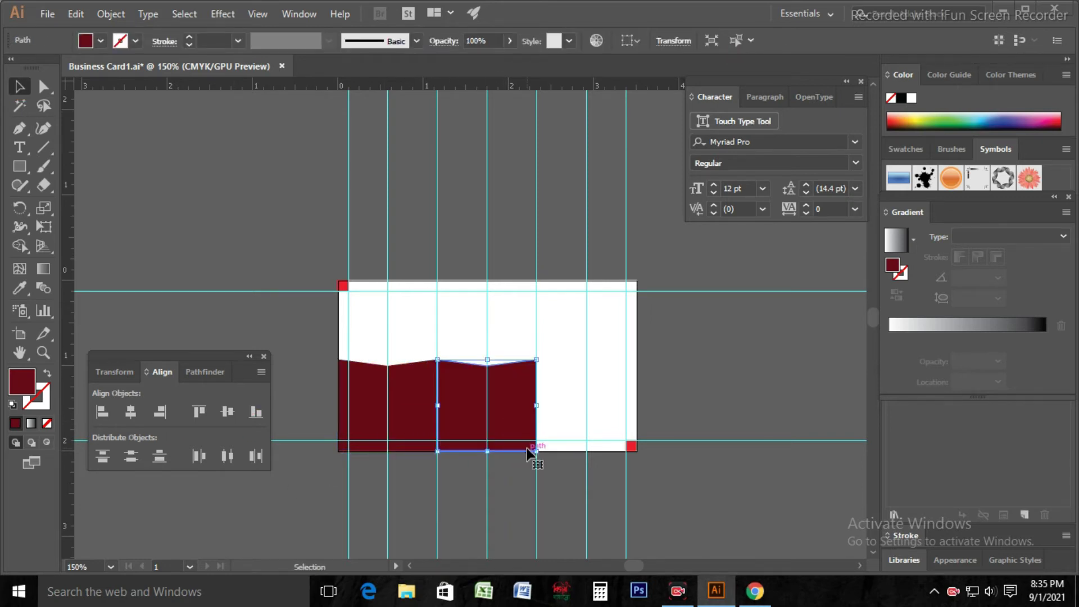
key(ctrl+d)
click(669, 526)
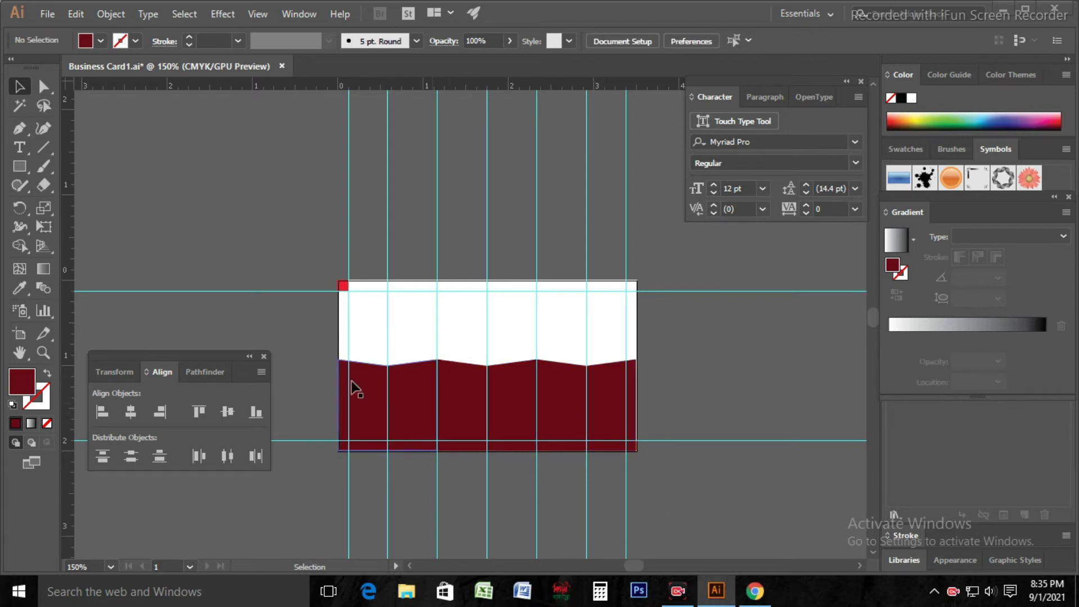
- Remove the vertical guide running through the centre of the left column
drag(387, 337, 56, 301)
drag(389, 356, 88, 308)
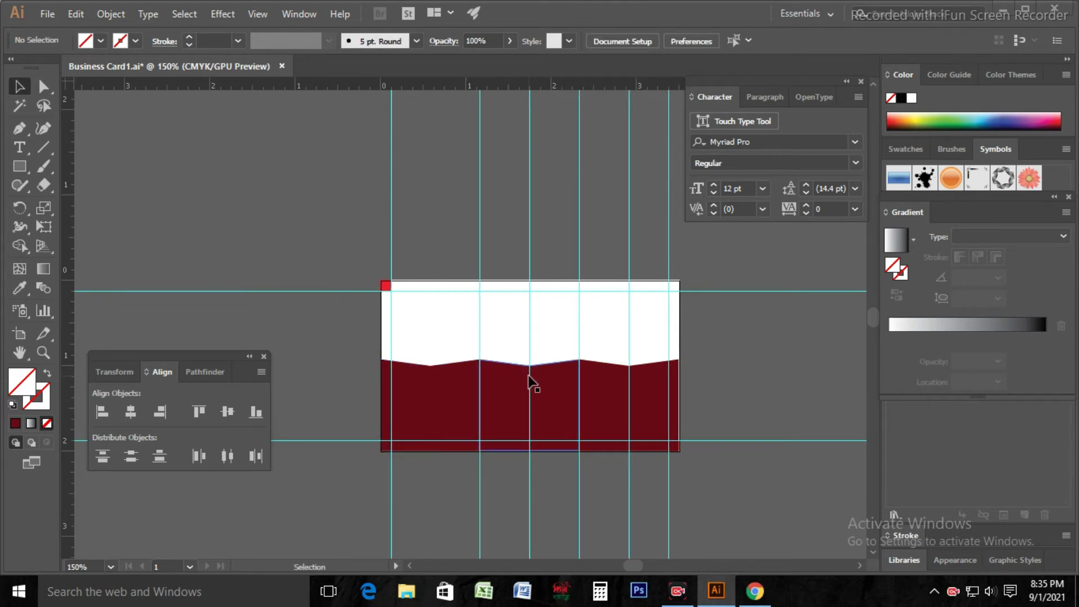
- Remove the vertical guides running through the centres of the middle and right columns
drag(529, 382, 371, 386)
key(ctrl+z)
drag(528, 326, 75, 338)
click(609, 388)
drag(610, 388, 362, 399)
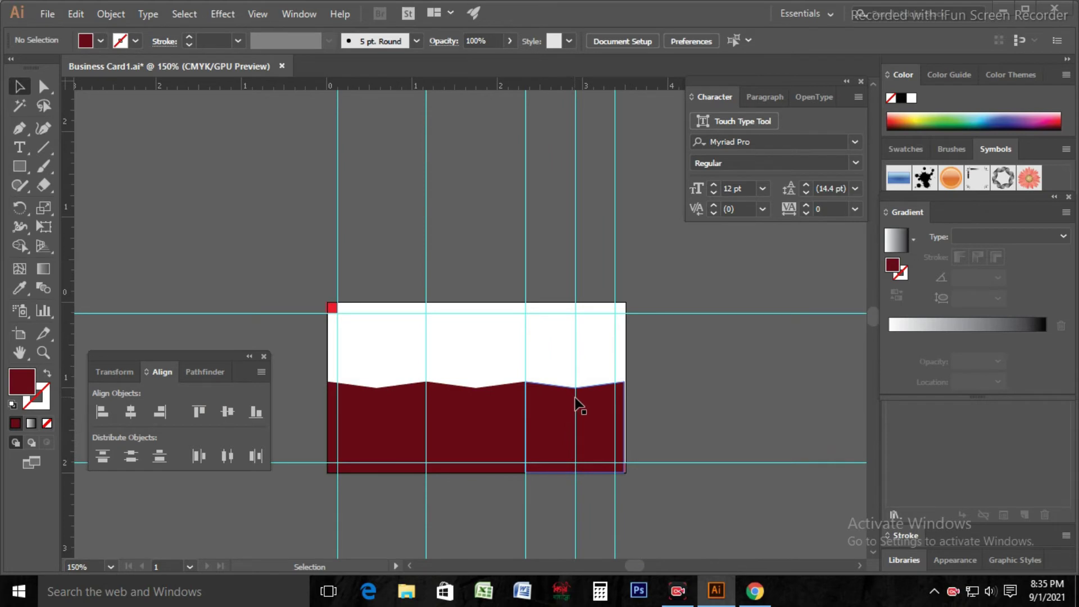
drag(577, 357, 64, 317)
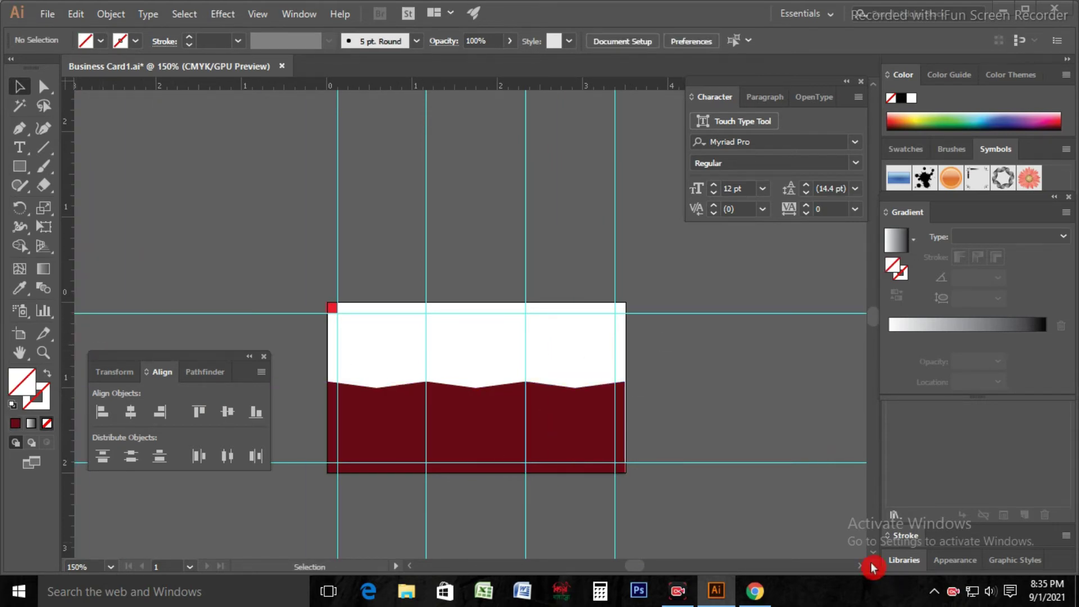
- Move the left, middle and right dark red notched shapes down slightly by the same distance and deselect
click(405, 434)
drag(377, 381, 374, 393)
click(477, 405)
drag(477, 387, 477, 394)
click(484, 386)
click(568, 436)
drag(573, 382, 574, 392)
click(676, 437)
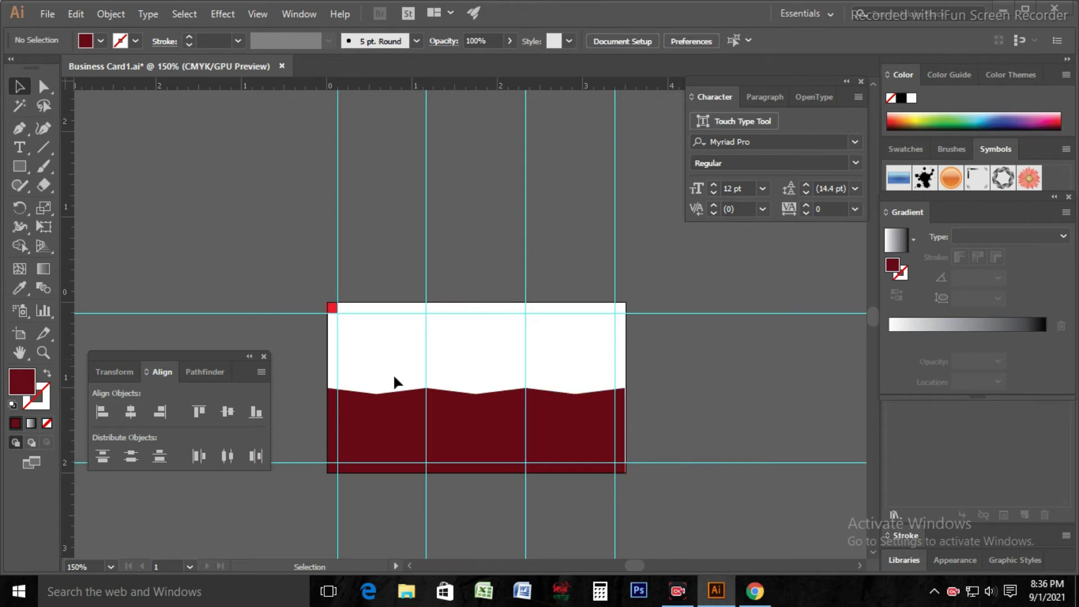
- Draw a hexagon, place it over the left column's notch and adjust its size and position there
drag(20, 166, 139, 221)
drag(219, 184, 289, 161)
key(v)
drag(233, 202, 391, 391)
drag(411, 332, 397, 351)
drag(380, 389, 380, 408)
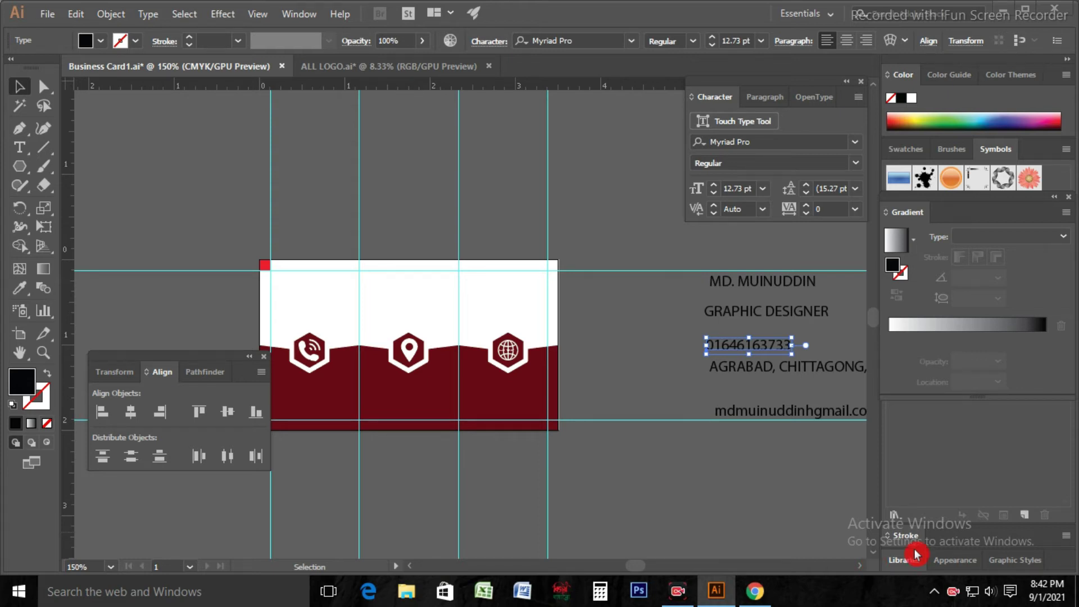
- Copy the phone number into the left column beneath the phone icon and set the copy's fill to white
drag(755, 347, 312, 388)
double_click(21, 381)
click(8, 290)
click(356, 295)
click(645, 318)
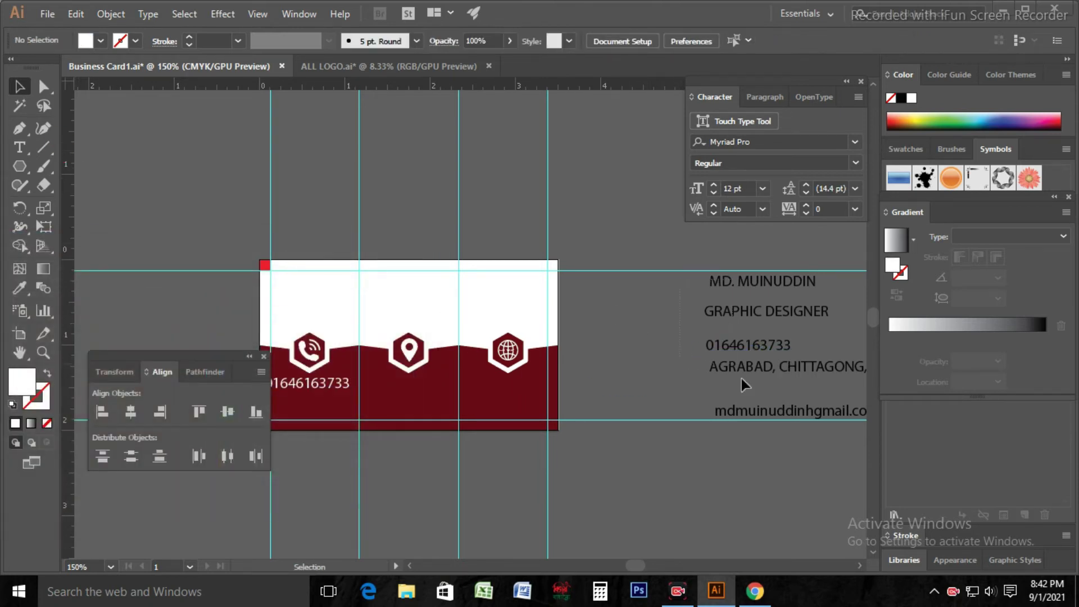
- Apply the card phone number's white fill to the phone, address and e-mail texts beside the card with the Eyedropper
drag(740, 385, 768, 447)
click(224, 412)
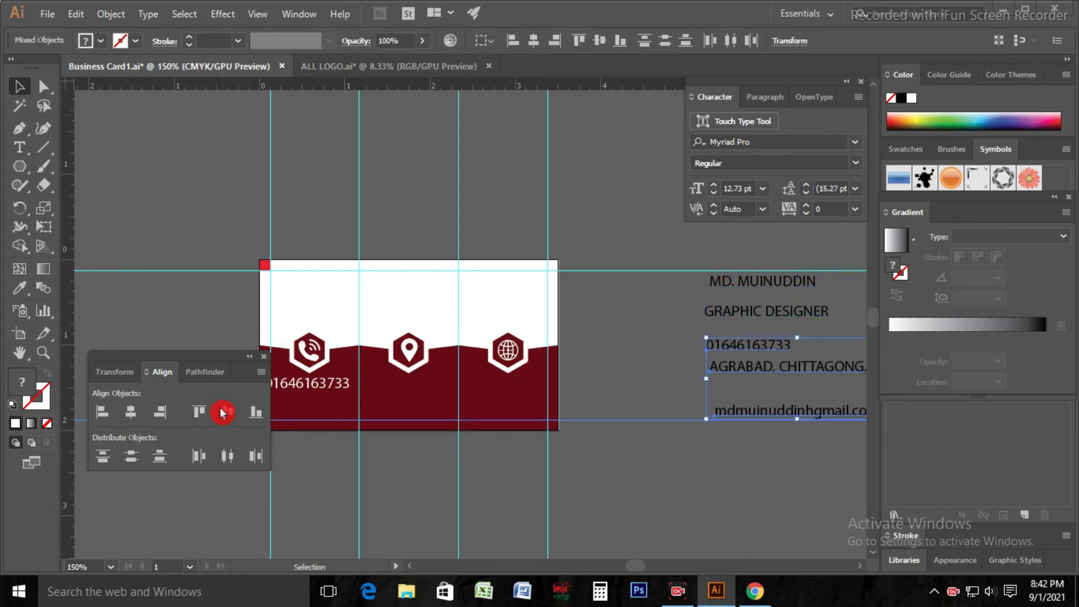
click(20, 288)
click(319, 382)
key(v)
drag(202, 277, 244, 273)
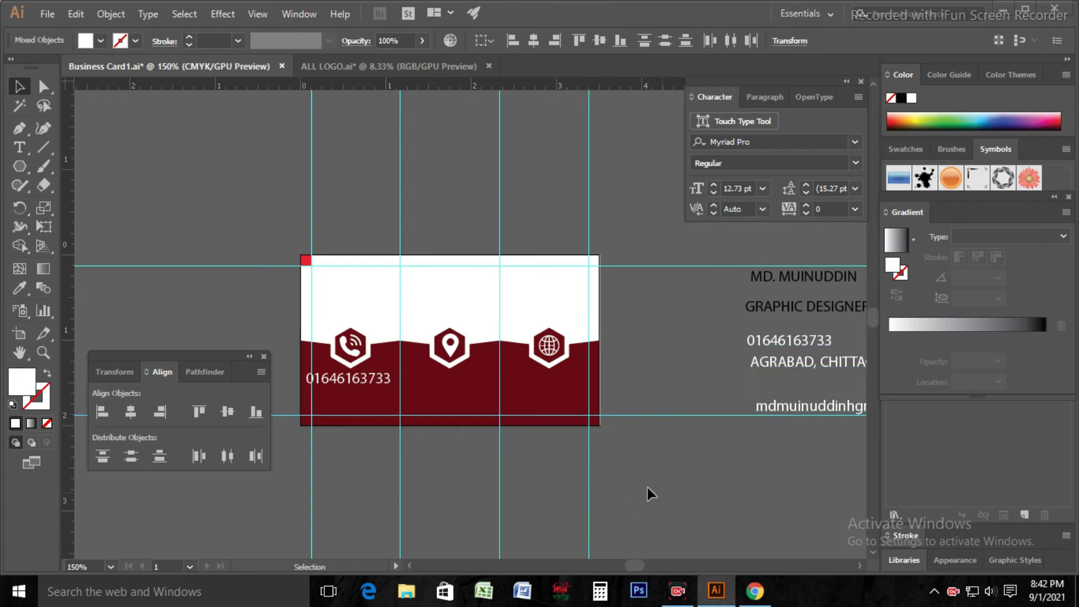
- Shift the card's phone number to start at the left margin guide and duplicate it directly below as a second line
click(328, 381)
drag(329, 381, 334, 381)
click(679, 507)
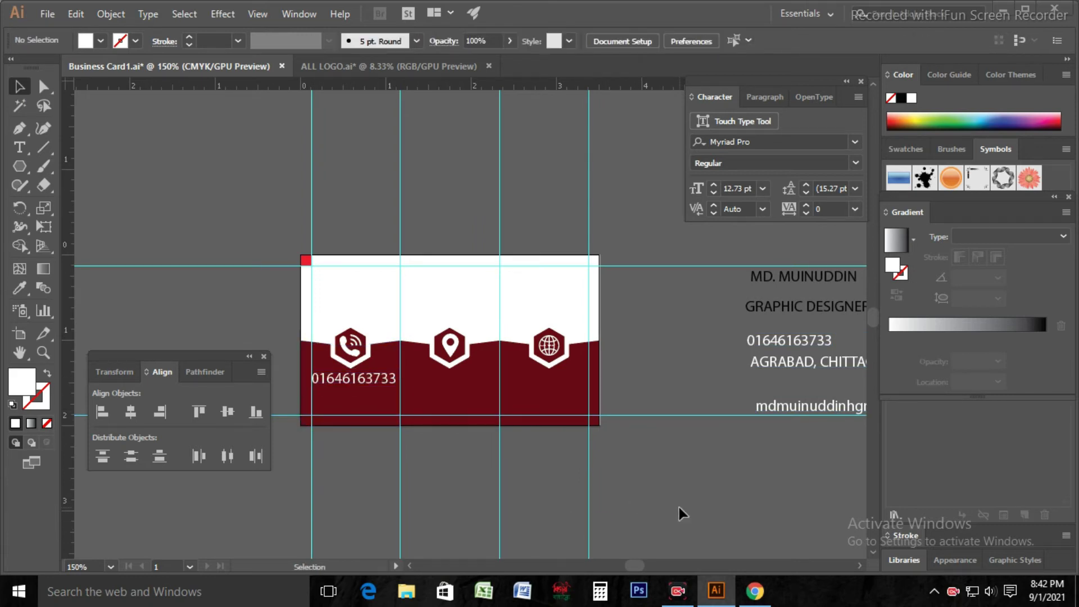
click(378, 385)
drag(377, 384, 376, 397)
click(669, 477)
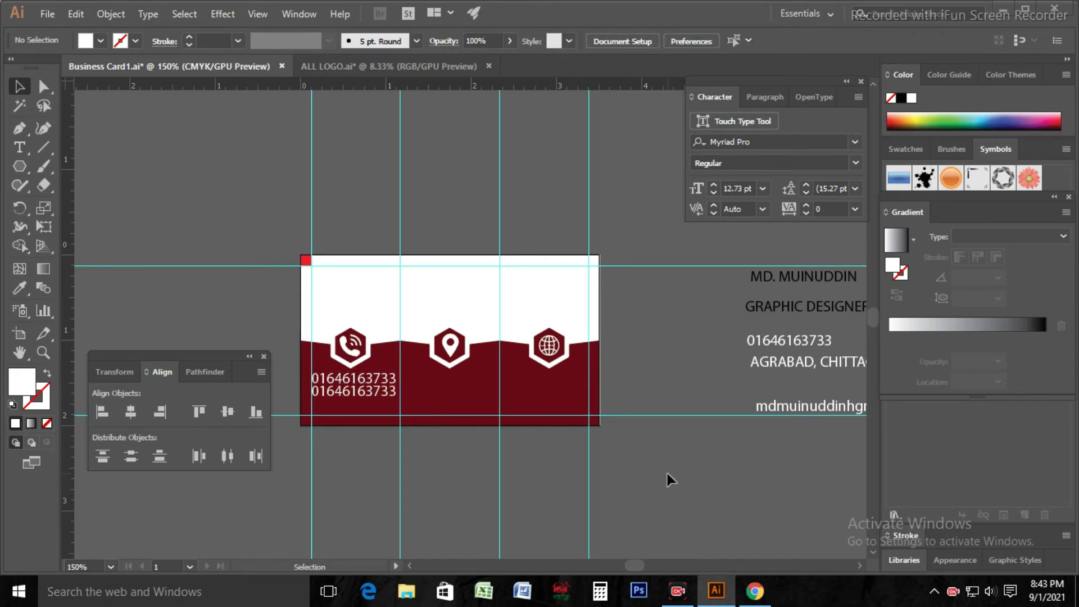
- Copy the address into the middle column, scale it to 7.69 pt and trim it to the area and city without a trailing comma
drag(724, 404, 646, 397)
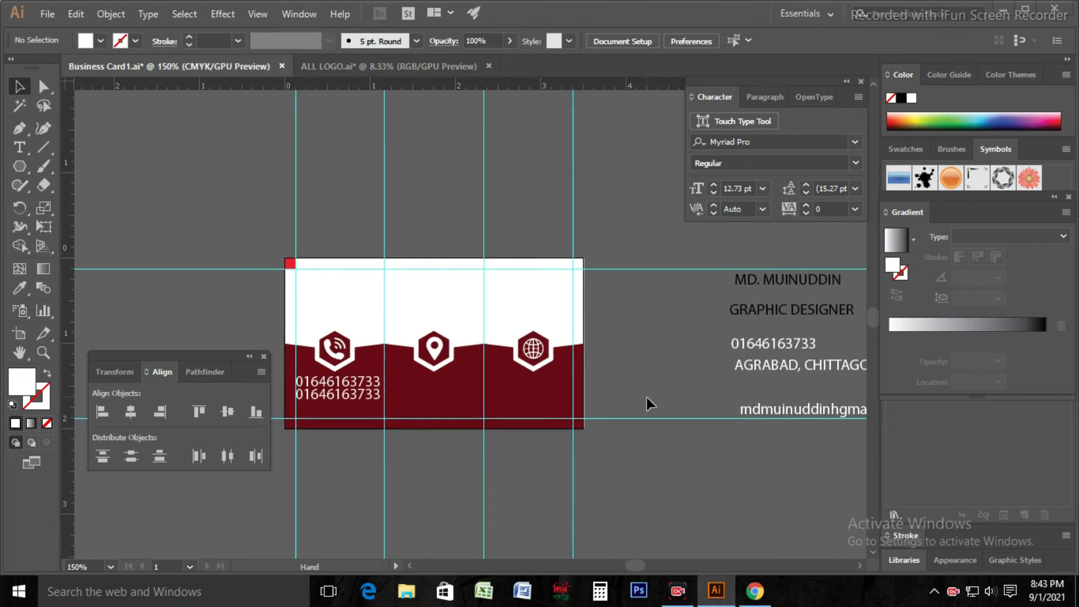
click(813, 370)
drag(816, 371, 555, 377)
drag(472, 386, 402, 385)
double_click(495, 381)
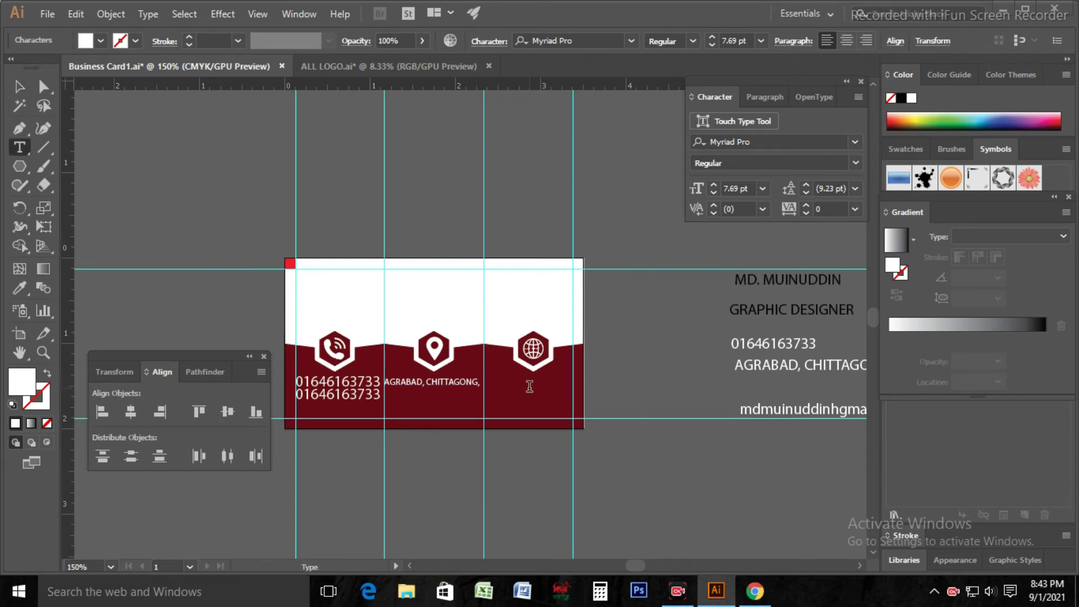
key(Escape)
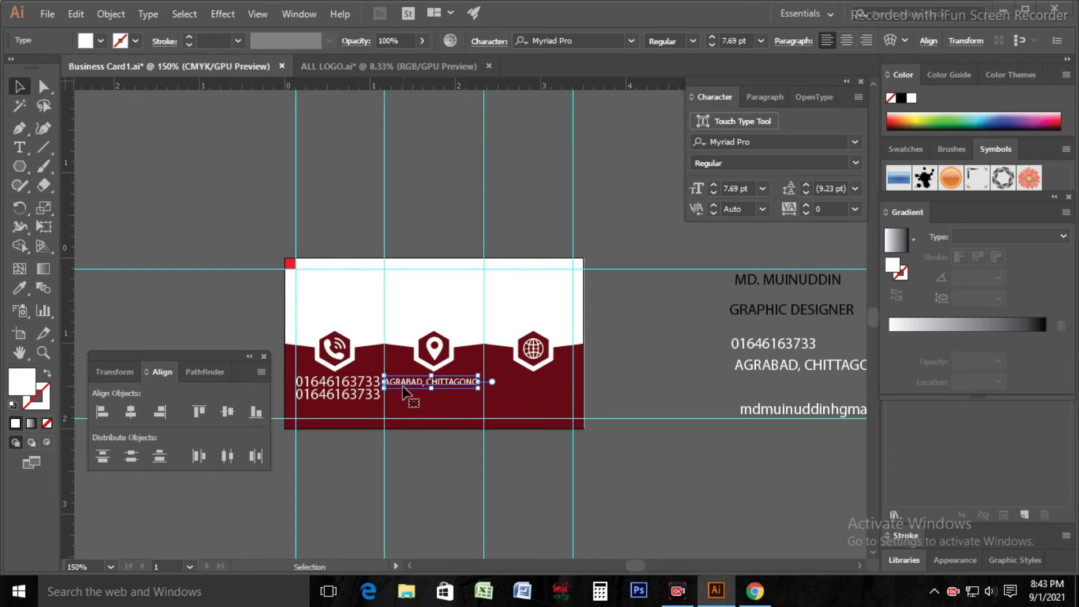
click(665, 499)
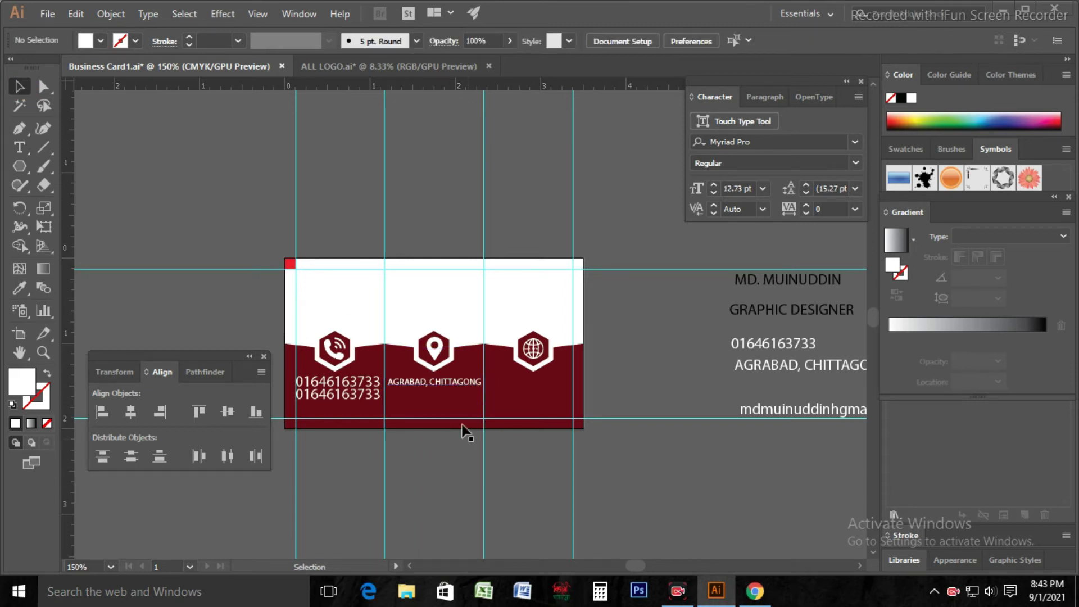
- Duplicate the address line directly below itself in the middle column and deselect
click(456, 387)
drag(456, 386, 456, 399)
click(703, 486)
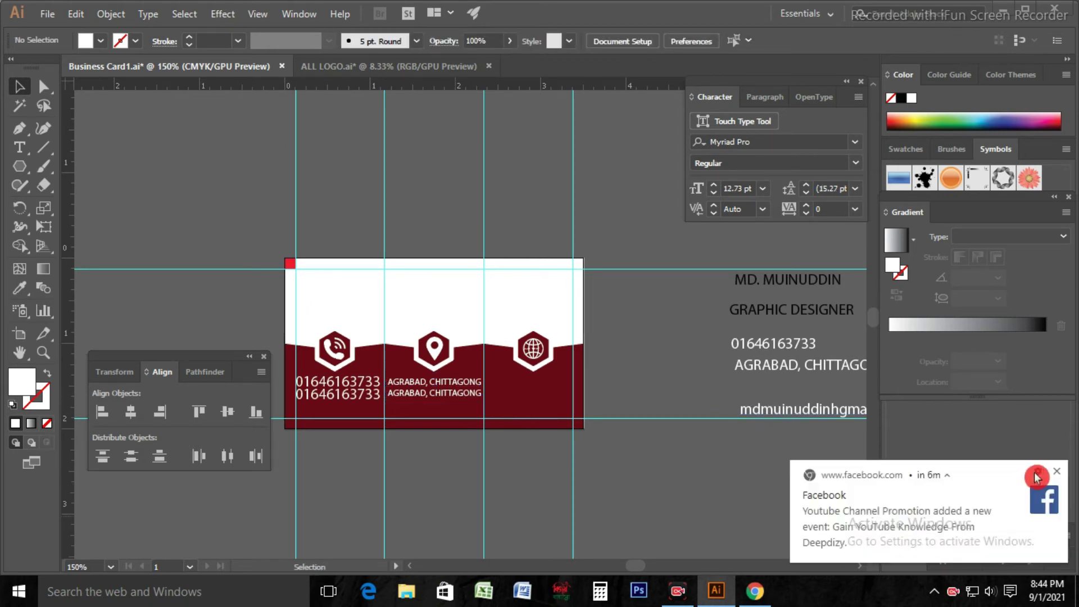
click(950, 498)
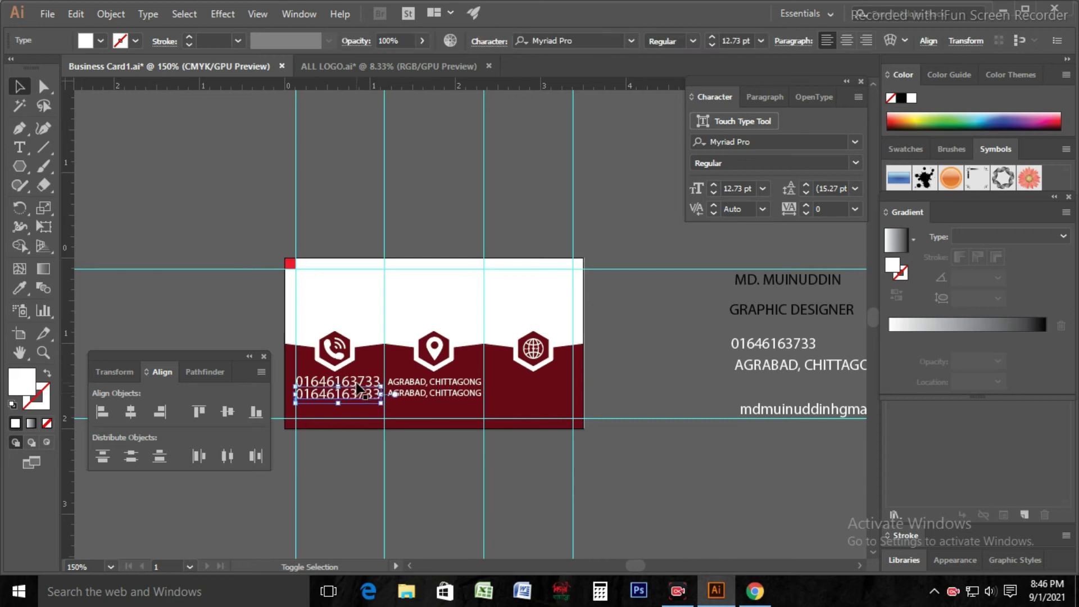
- Match both phone numbers to the address line's 7.69 pt formatting and centre them beneath the phone icon
click(19, 287)
click(407, 383)
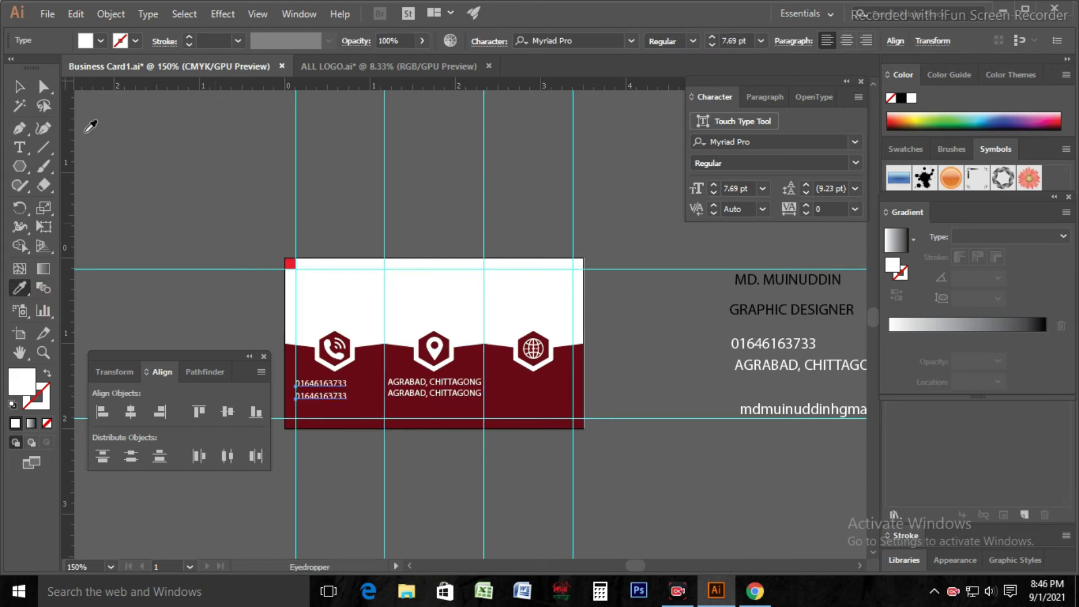
key(v)
mouse_move(331, 387)
mouse_down()
mouse_move(360, 388)
mouse_move(345, 385)
mouse_up()
click(677, 491)
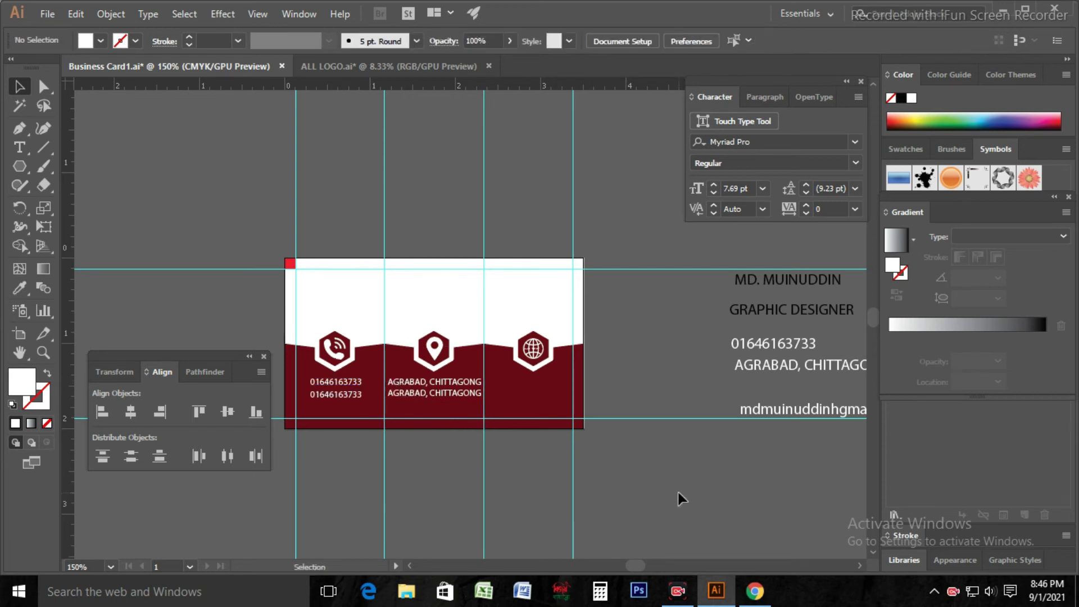
scroll(678, 438, right, 2)
scroll(641, 409, up, 1)
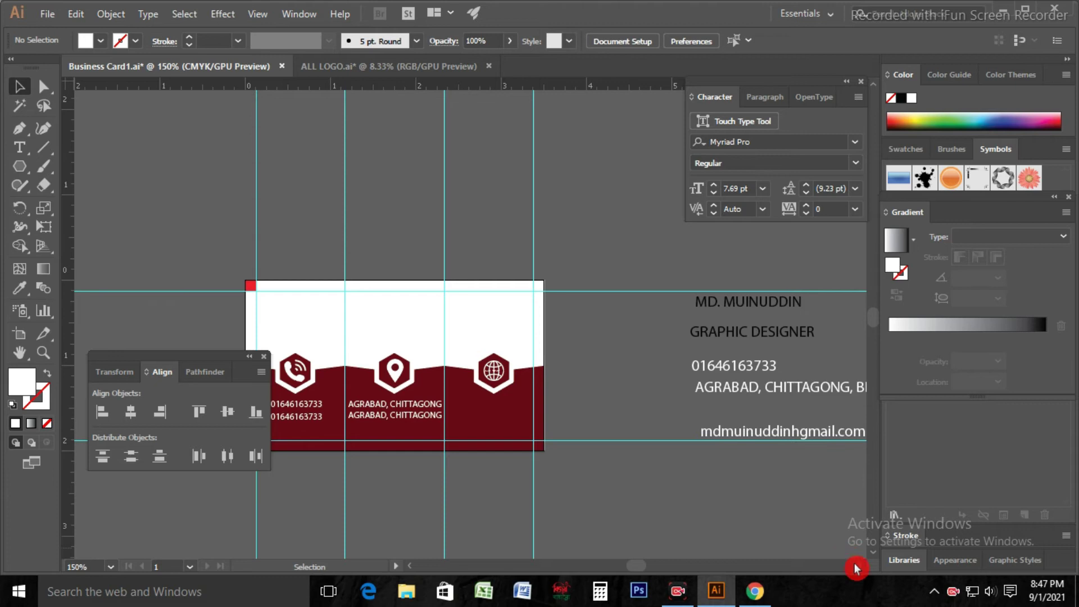
click(20, 167)
key(t)
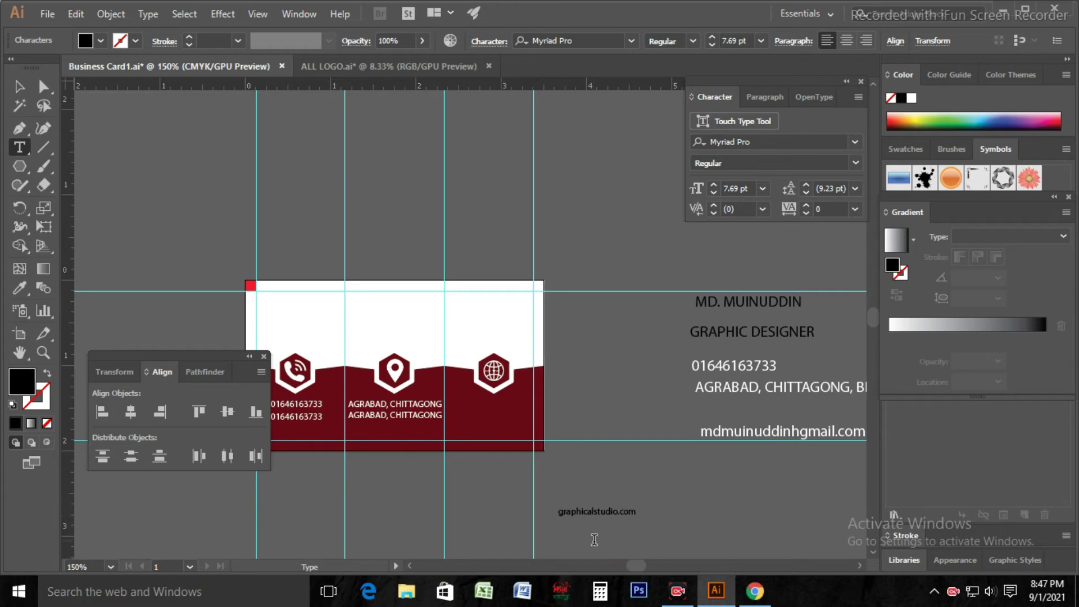
text(www.)
click(19, 86)
- Give the website text the address line's white formatting and move it beneath the globe icon in the right column
click(19, 288)
click(376, 402)
click(19, 86)
click(621, 516)
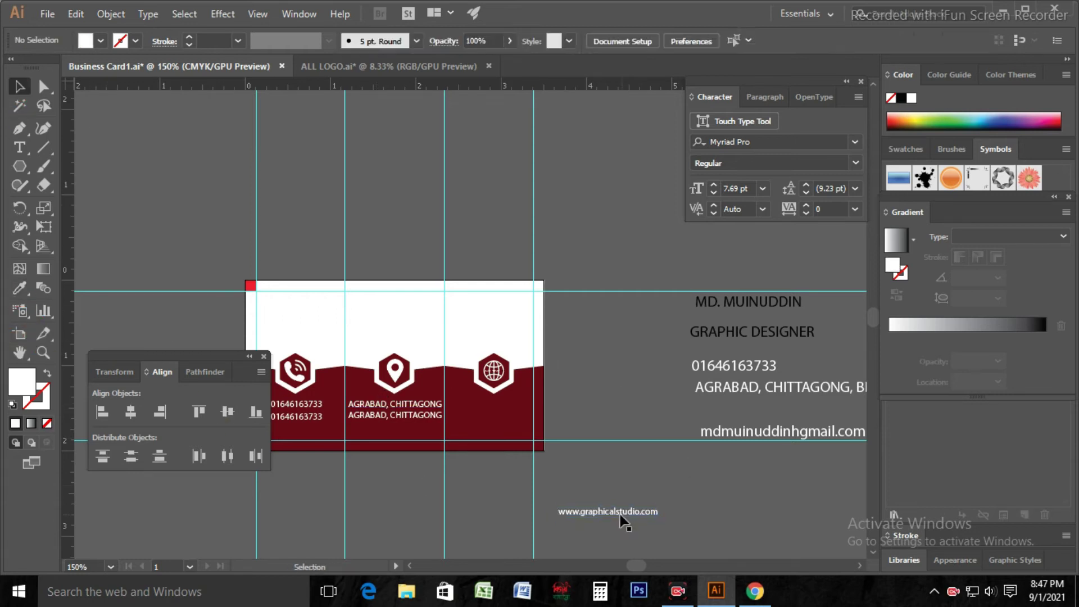
drag(624, 520, 510, 410)
key(ctrl+plus)
key(ctrl+plus)
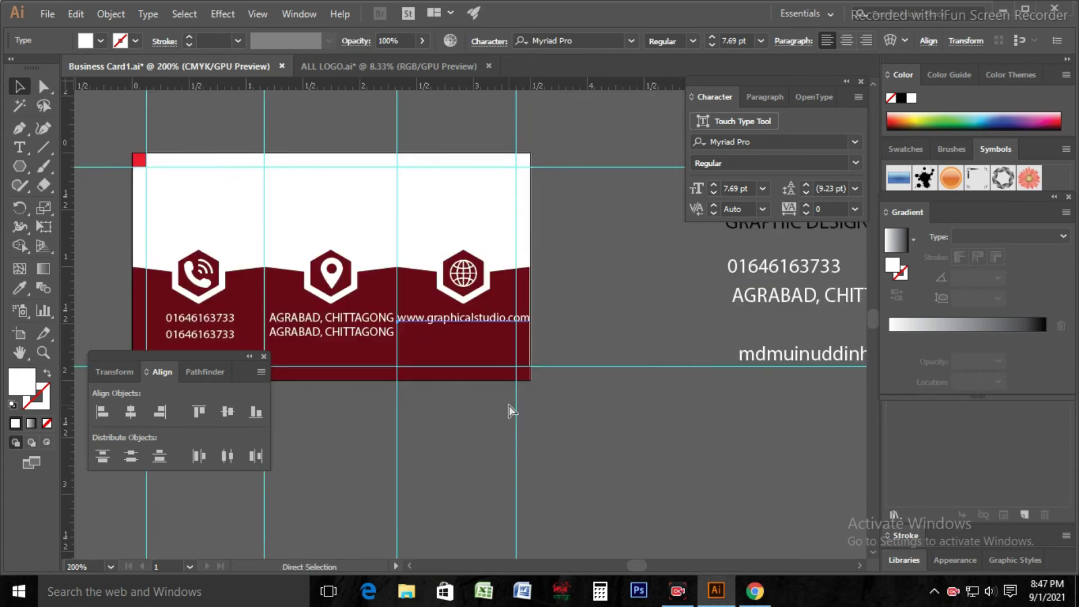
- Scale the website text to 6.66 pt and fit it between the column guide and the right margin guide
click(745, 203)
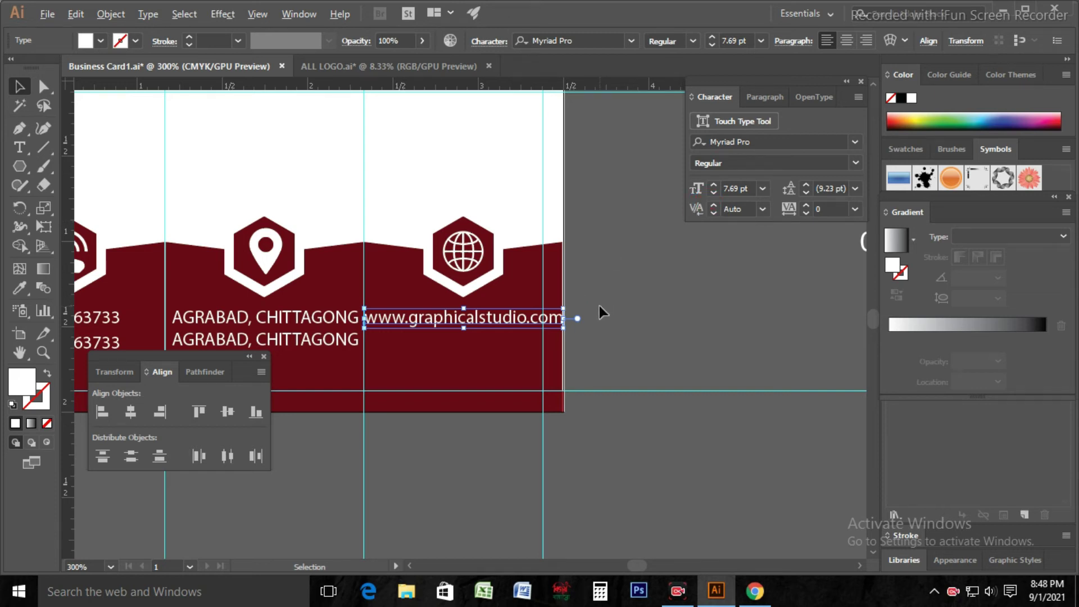
drag(564, 309, 541, 311)
drag(625, 463, 724, 472)
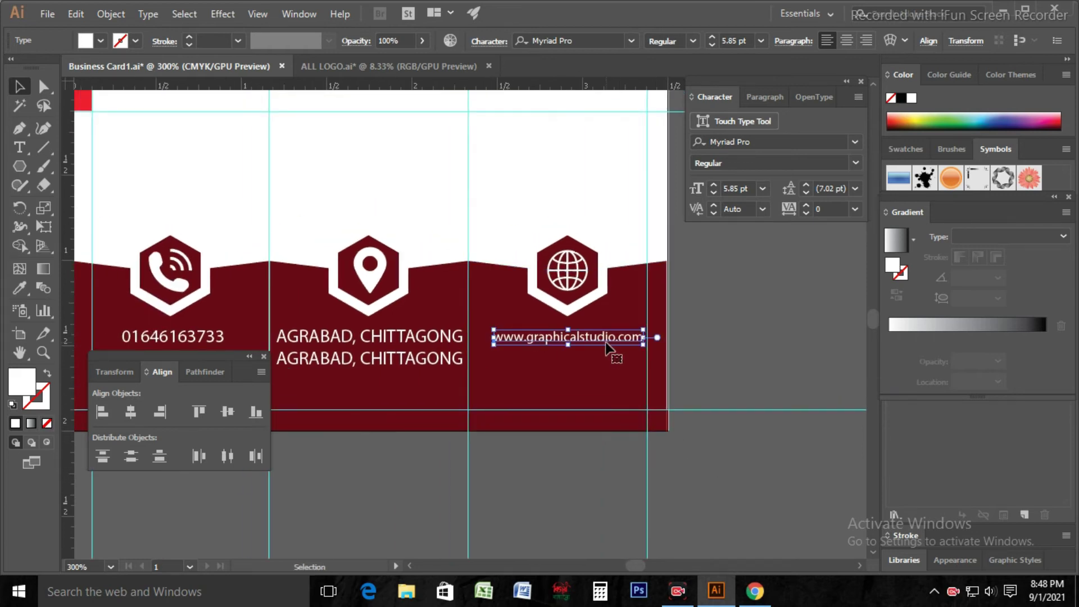
drag(643, 330, 605, 340)
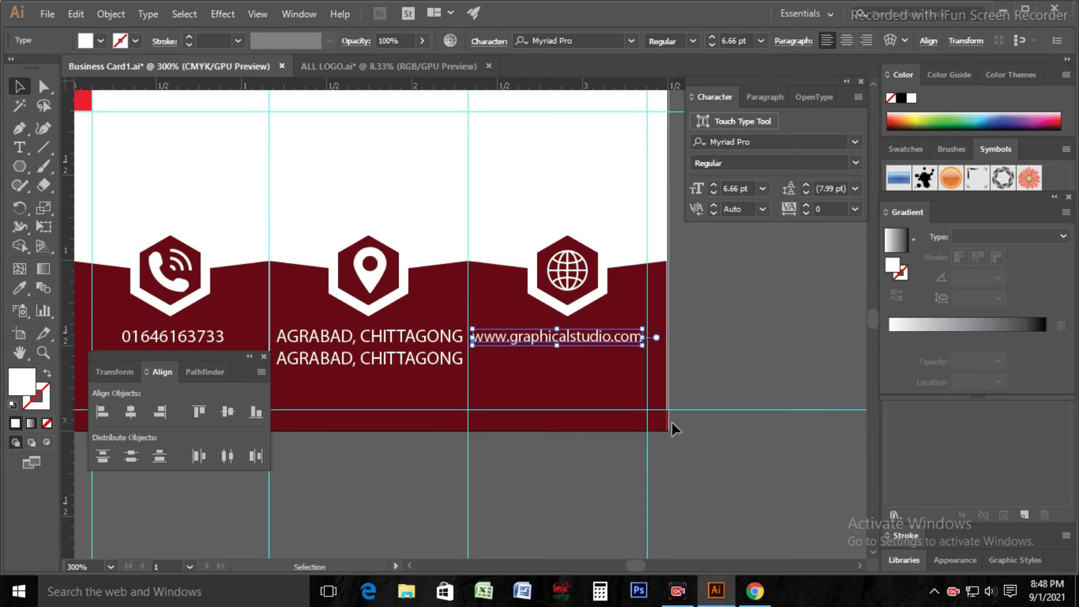
click(701, 456)
- Apply the website text's 6.66 pt formatting to both address lines in the middle column
click(278, 338)
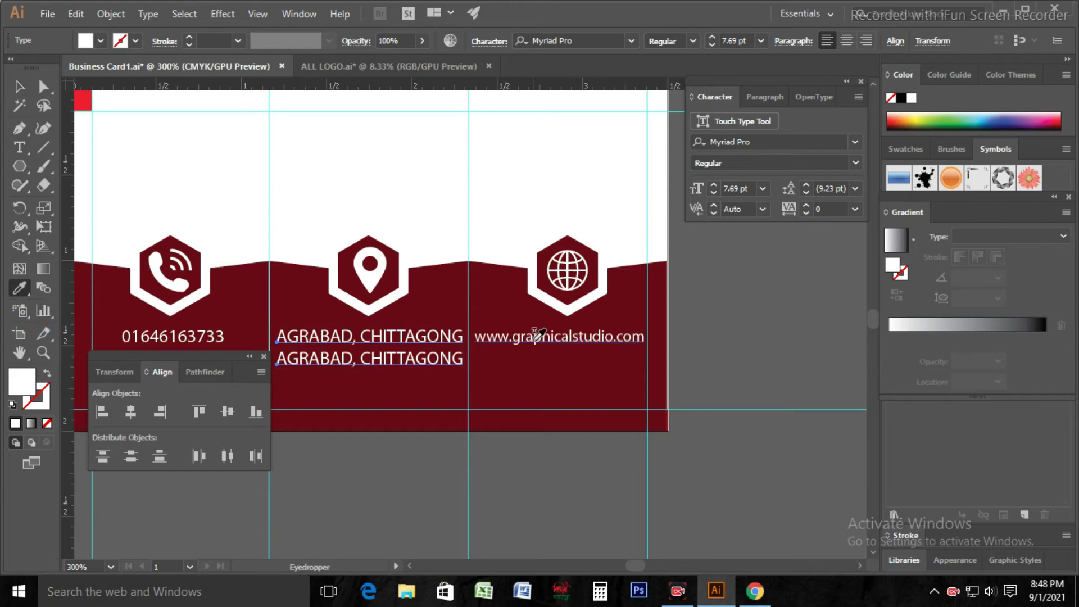
key(ctrl+z)
click(19, 86)
click(385, 349)
click(387, 339)
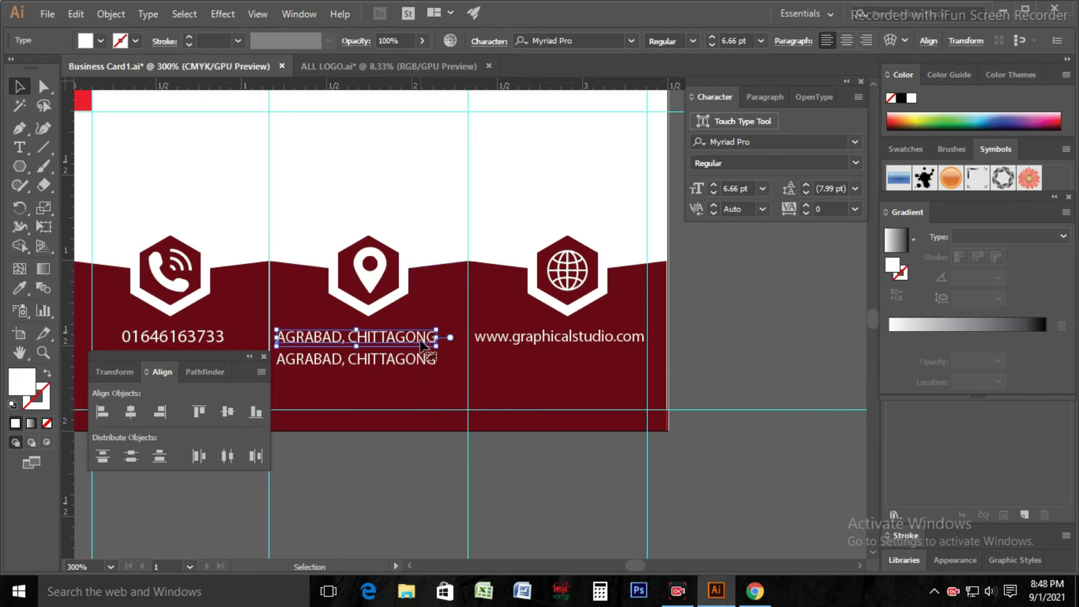
click(402, 467)
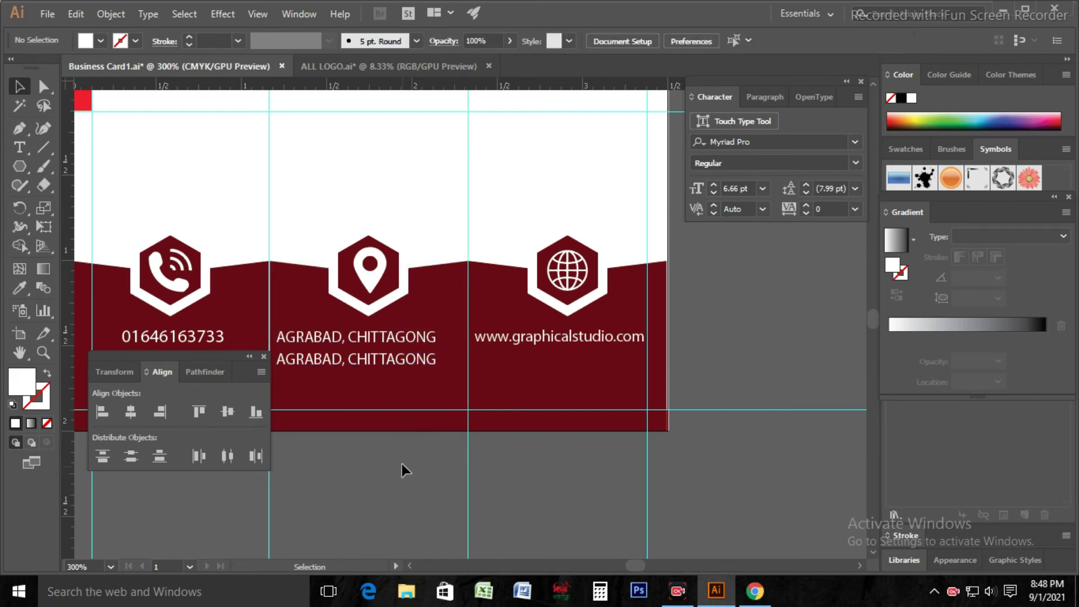
- Centre the two address lines together beneath the location icon and deselect
drag(403, 430, 444, 433)
click(397, 360)
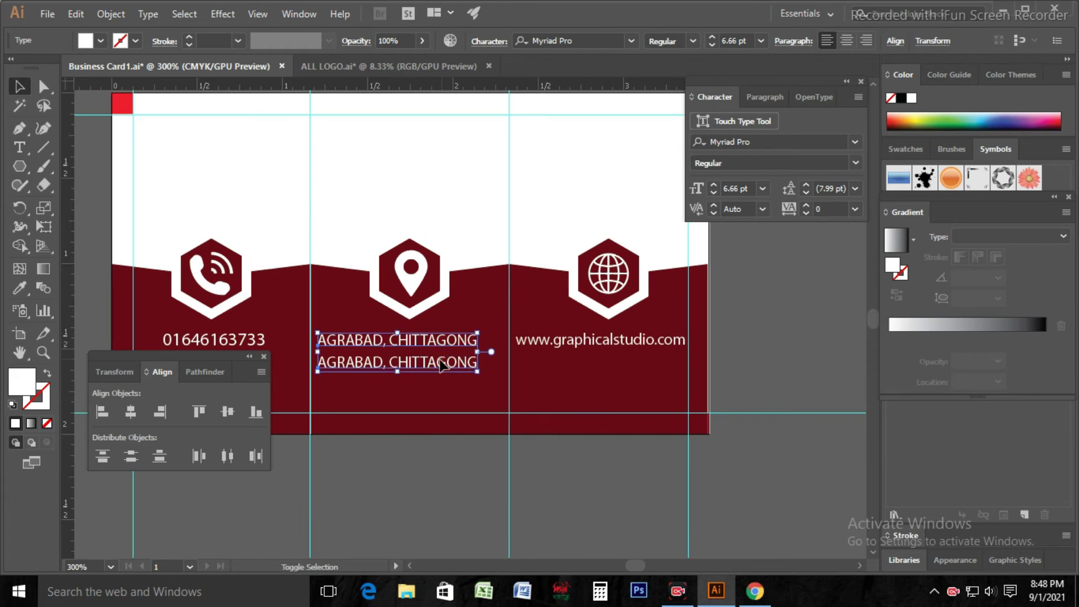
drag(440, 373, 456, 393)
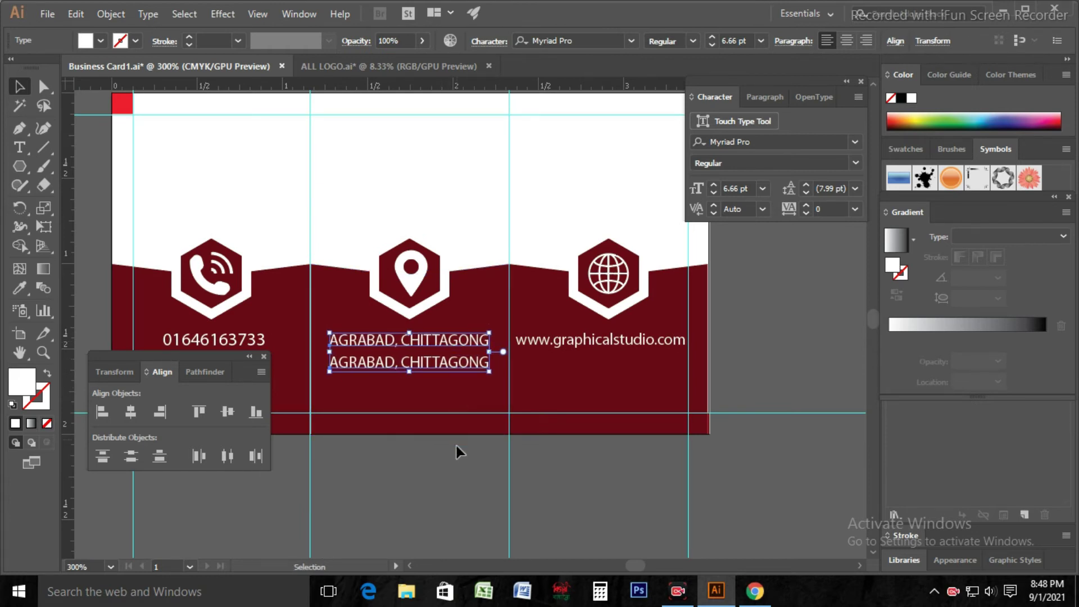
click(457, 463)
- Move the upper phone number slightly down, closer to the second one
drag(252, 397, 416, 412)
click(404, 387)
click(428, 366)
drag(428, 365, 429, 371)
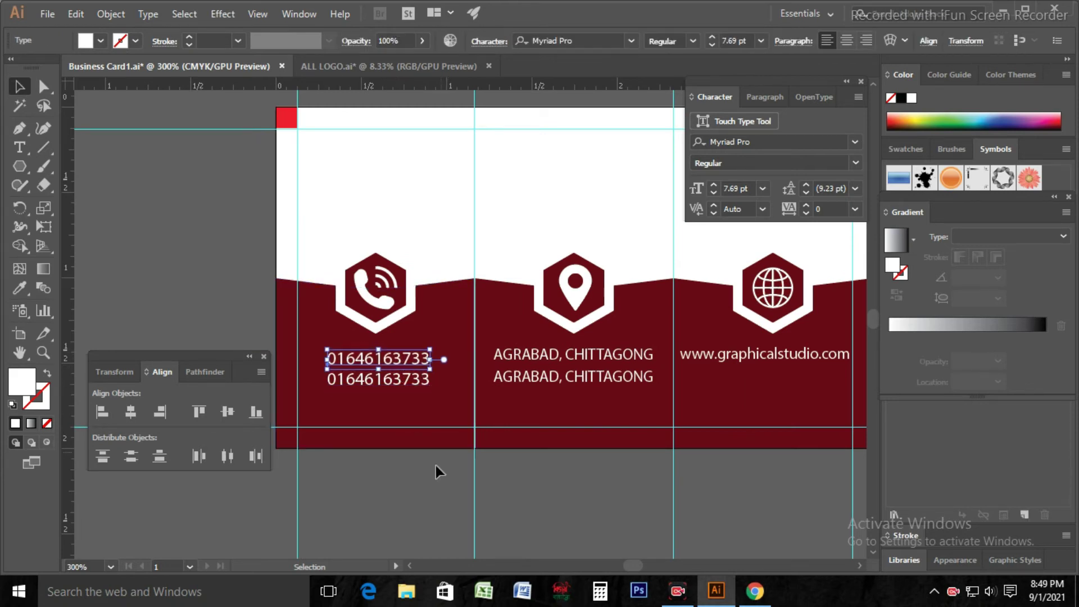
click(450, 474)
- Add a horizontal guide along the top of the first text row and raise the upper phone number level with the first address line
drag(478, 171, 406, 177)
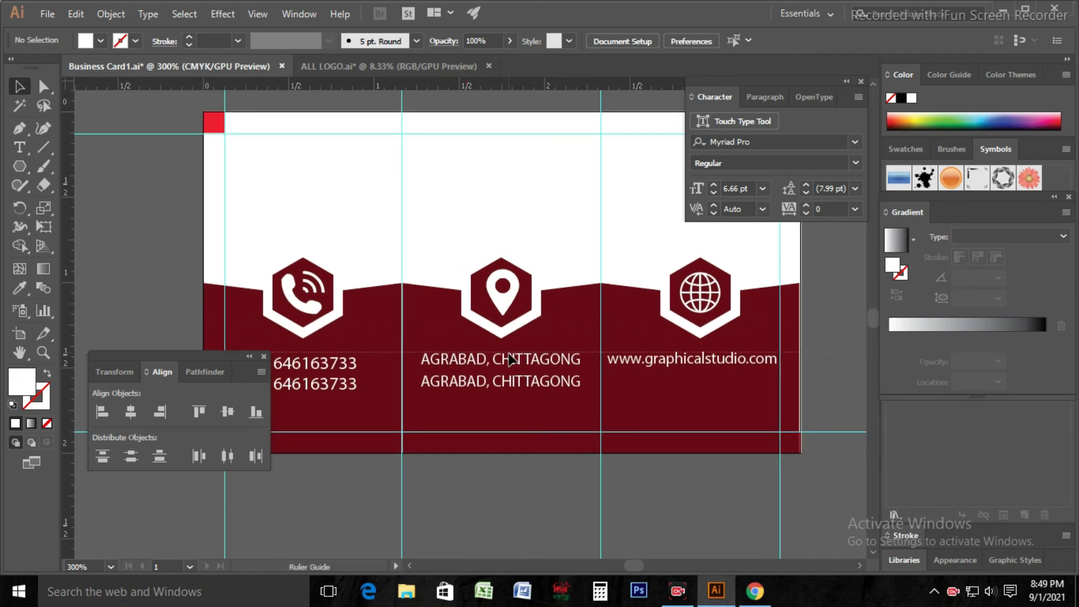
scroll(510, 360, down, 3)
click(343, 286)
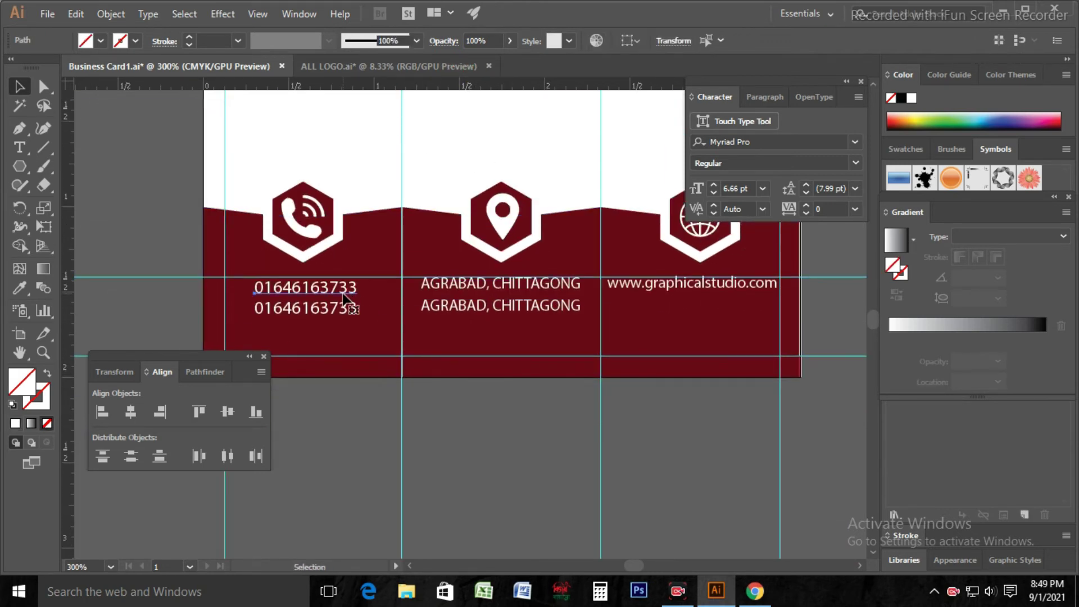
key(Up)
click(360, 423)
- Add a horizontal guide along the base of the second text row and nudge the lower phone number level with the second address line
click(349, 311)
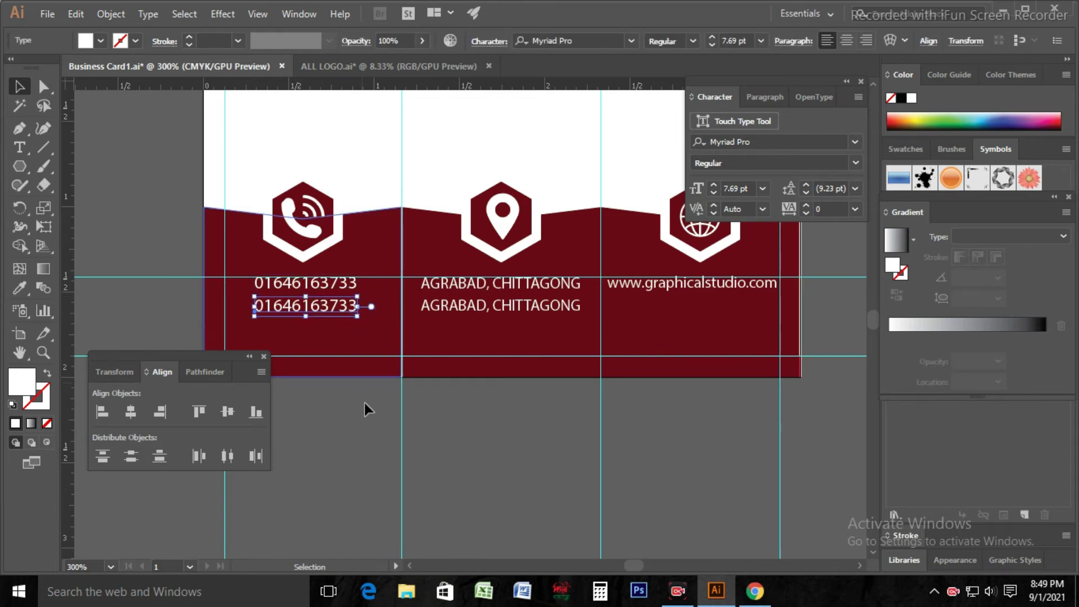
key(Up)
click(370, 440)
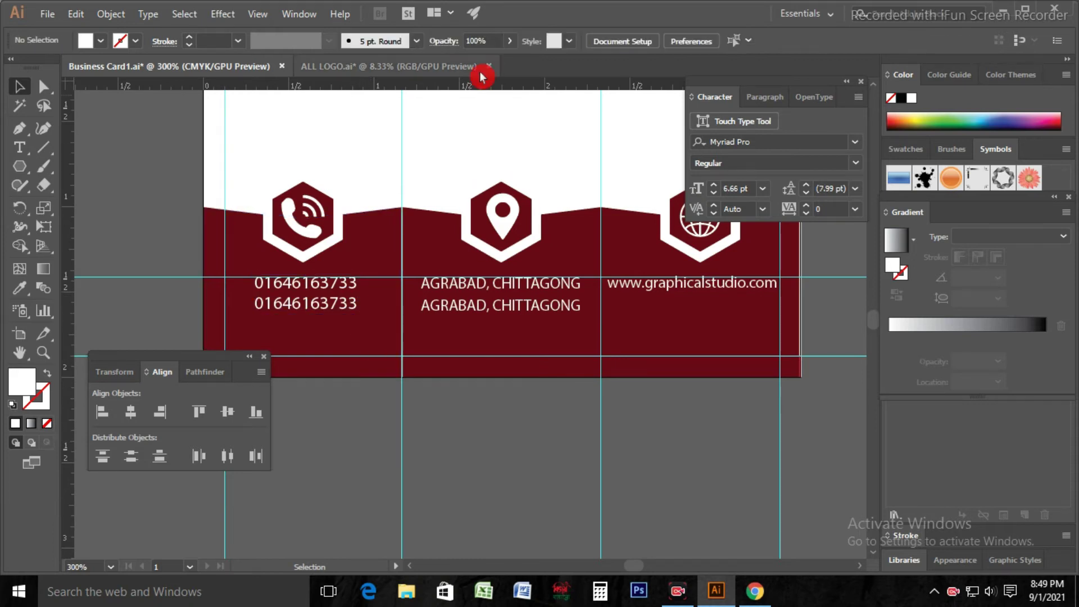
drag(487, 90, 493, 312)
click(306, 305)
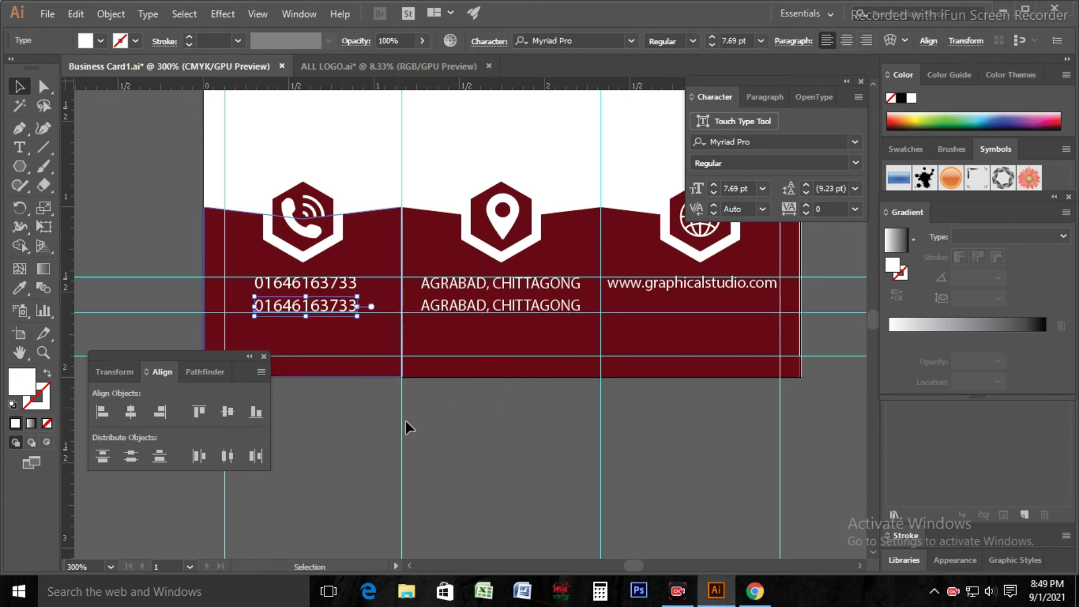
- Duplicate the website line directly beneath itself, level with the second text row
click(510, 433)
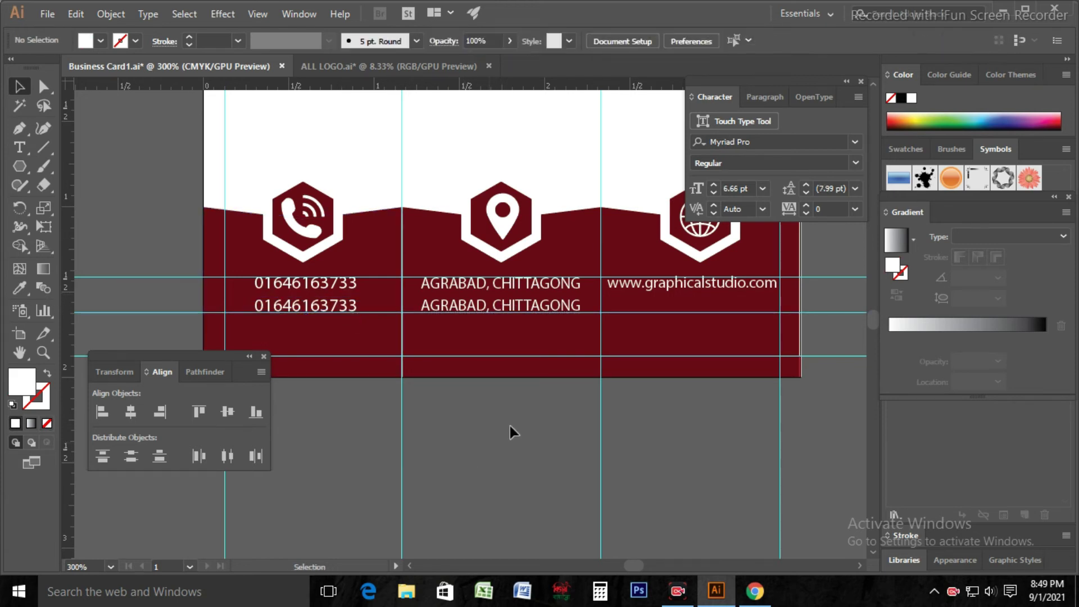
click(685, 287)
drag(687, 291, 687, 313)
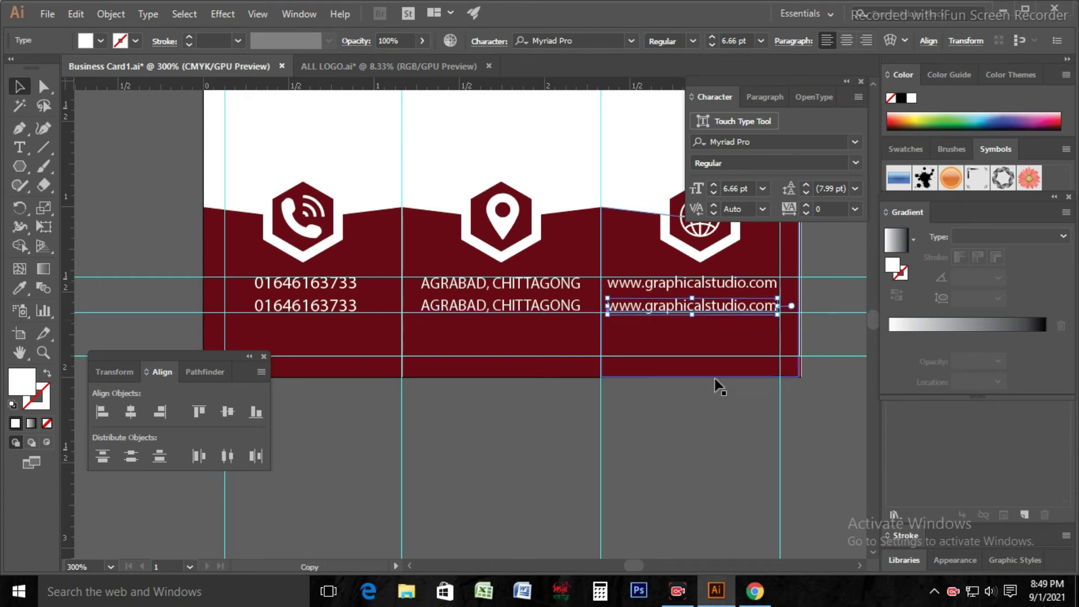
click(716, 386)
- Align the two website lines to each other by their horizontal centres and deselect them
click(674, 308)
shift+click(679, 286)
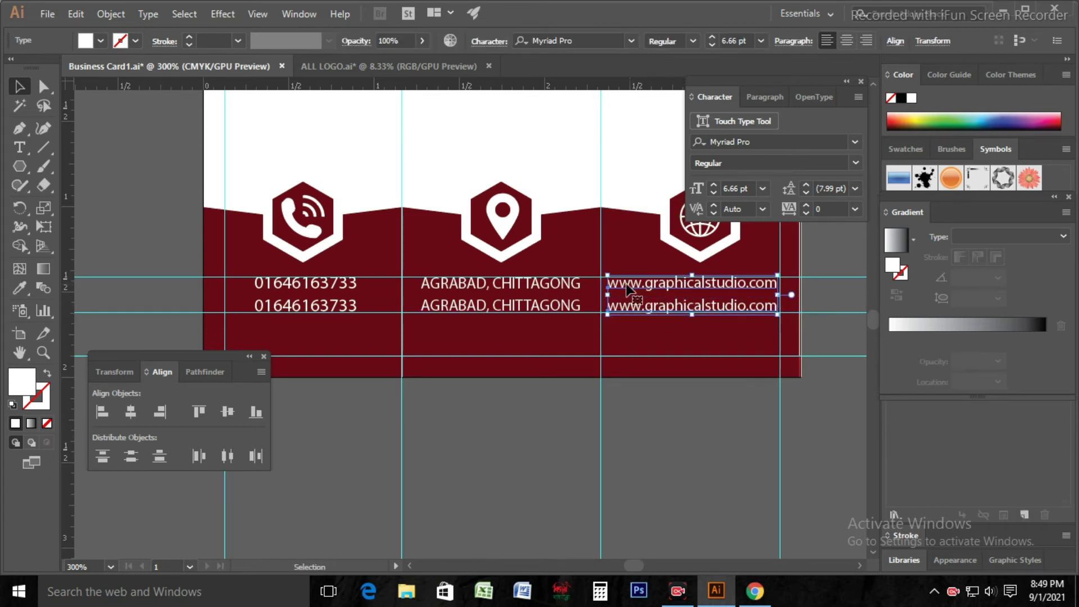
click(168, 417)
click(131, 414)
click(679, 467)
- Align the two address lines by their horizontal centres, and do the same for the two phone numbers
click(548, 309)
shift+click(529, 285)
click(140, 422)
click(330, 326)
click(348, 309)
shift+click(337, 283)
click(140, 421)
click(393, 449)
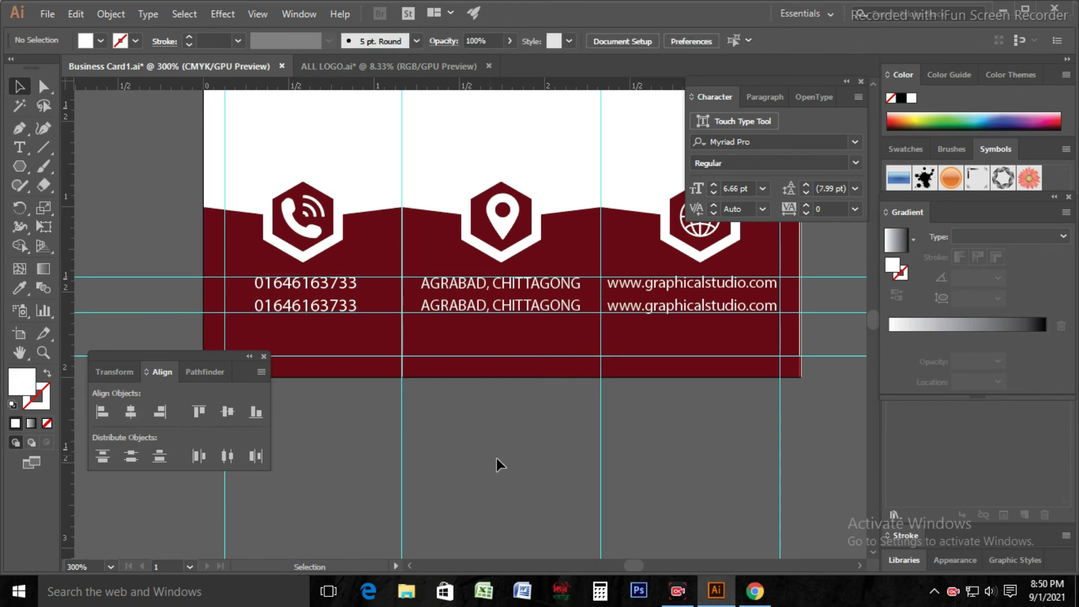
- Set the font of the name text beside the card to Roboto Bold Condensed
key(ctrl+minus)
key(ctrl+minus)
drag(669, 458, 591, 482)
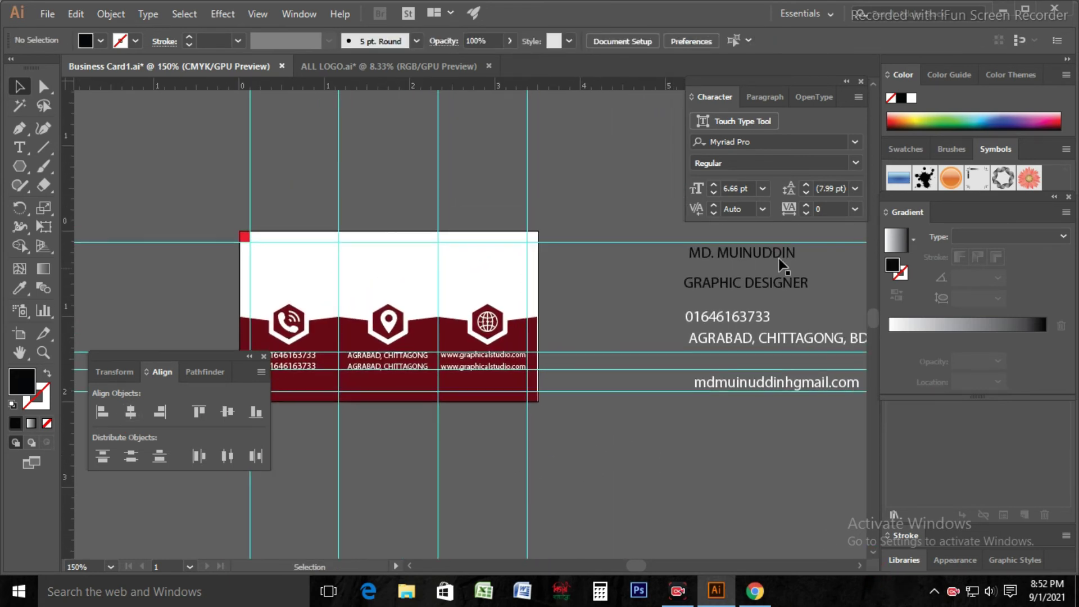
click(782, 263)
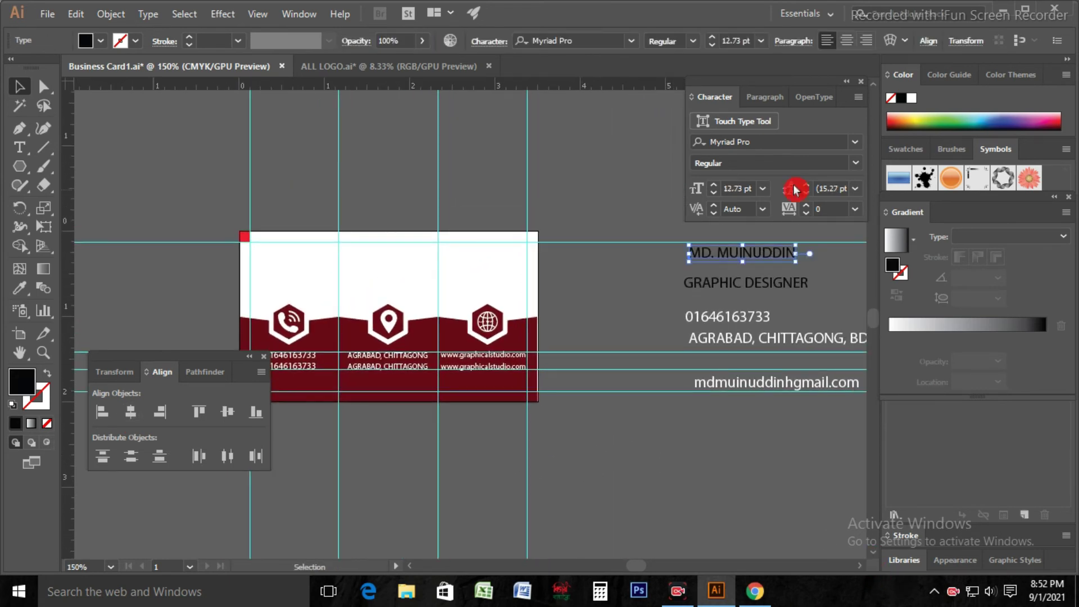
click(855, 142)
scroll(796, 439, down, 5)
scroll(797, 440, up, 15)
scroll(797, 440, up, 5)
scroll(797, 440, down, 15)
scroll(797, 439, down, 2)
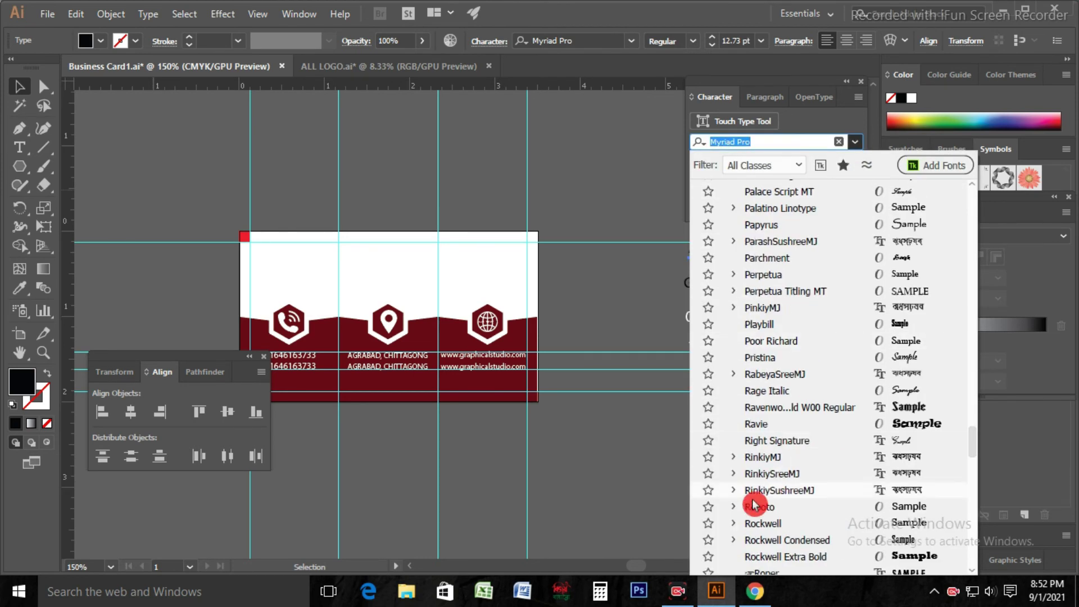
click(776, 504)
click(855, 163)
click(758, 181)
- Place the name inside the margin guides at the card's upper-left corner and scale it down to about 10 pt
click(759, 261)
drag(759, 258, 322, 249)
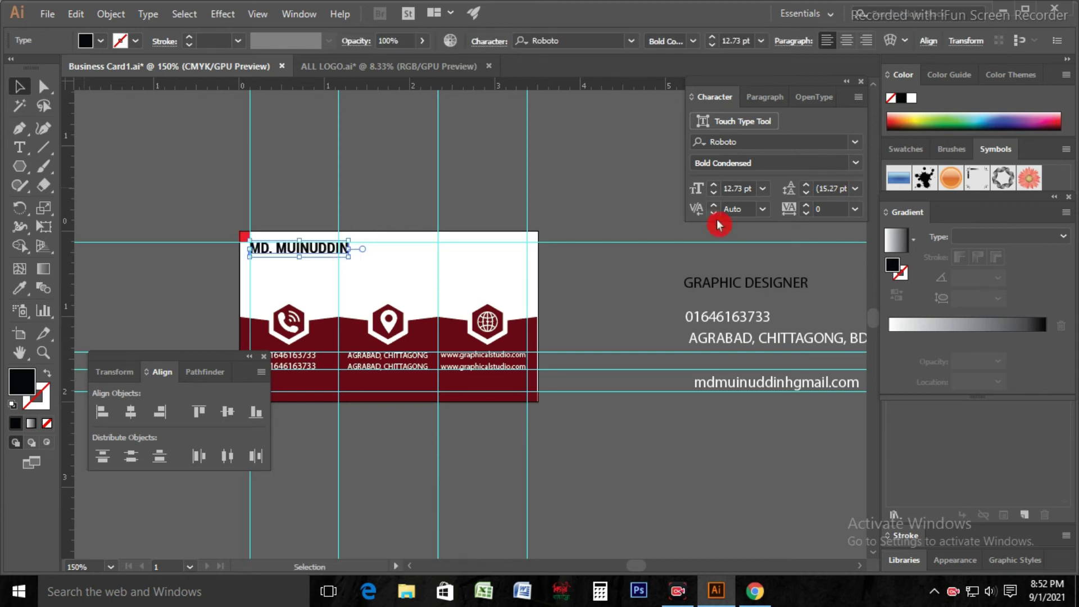
drag(349, 240, 313, 254)
click(323, 178)
click(316, 256)
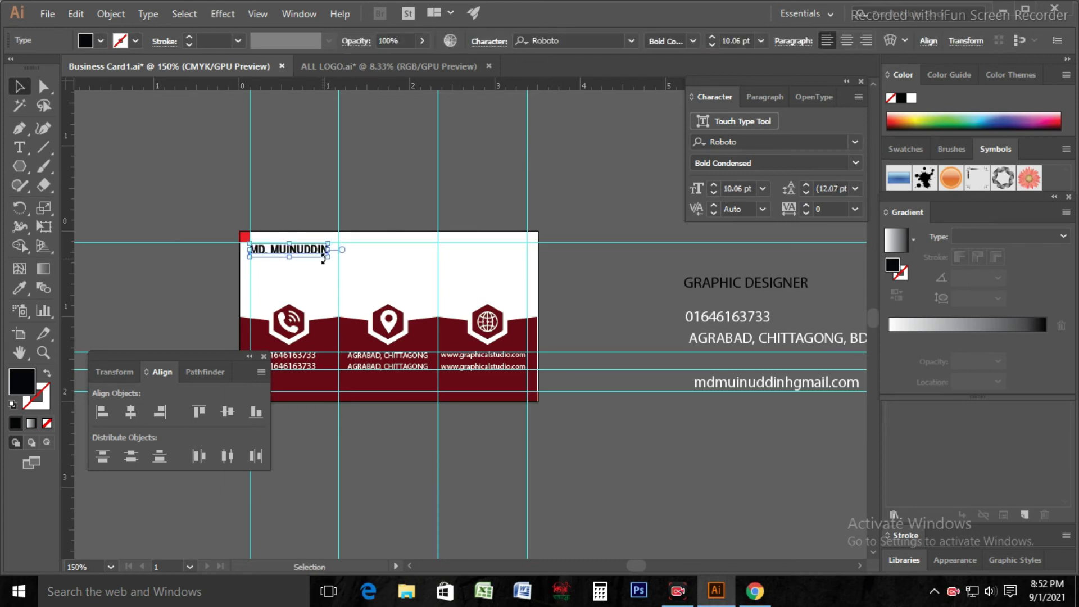
- Enlarge the name slightly to about 10.6 pt and nudge it left against the vertical margin guide
click(340, 273)
click(319, 252)
drag(328, 242, 336, 242)
click(616, 264)
click(305, 248)
key(Left)
key(Left)
click(767, 355)
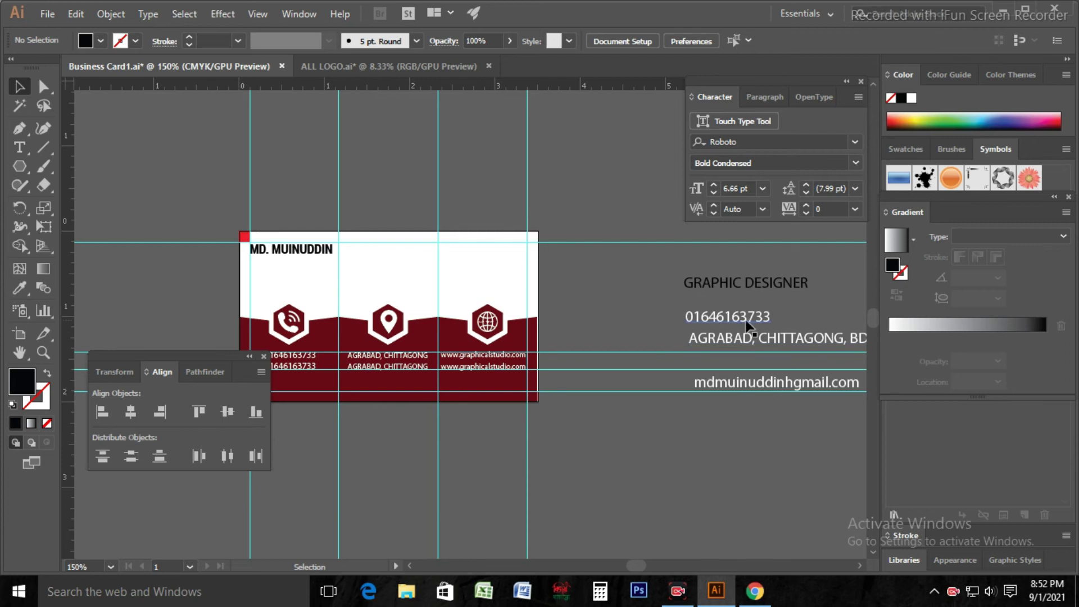
- Copy the name's text formatting onto the GRAPHIC DESIGNER line and change its style to Regular
click(751, 290)
click(19, 288)
click(258, 247)
click(19, 86)
click(858, 163)
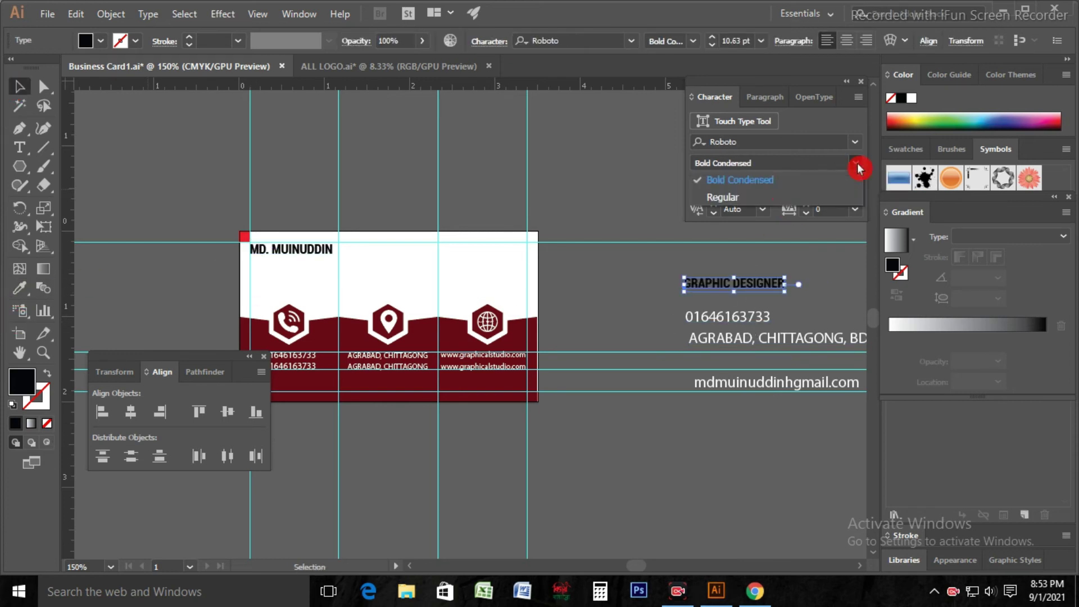
click(749, 202)
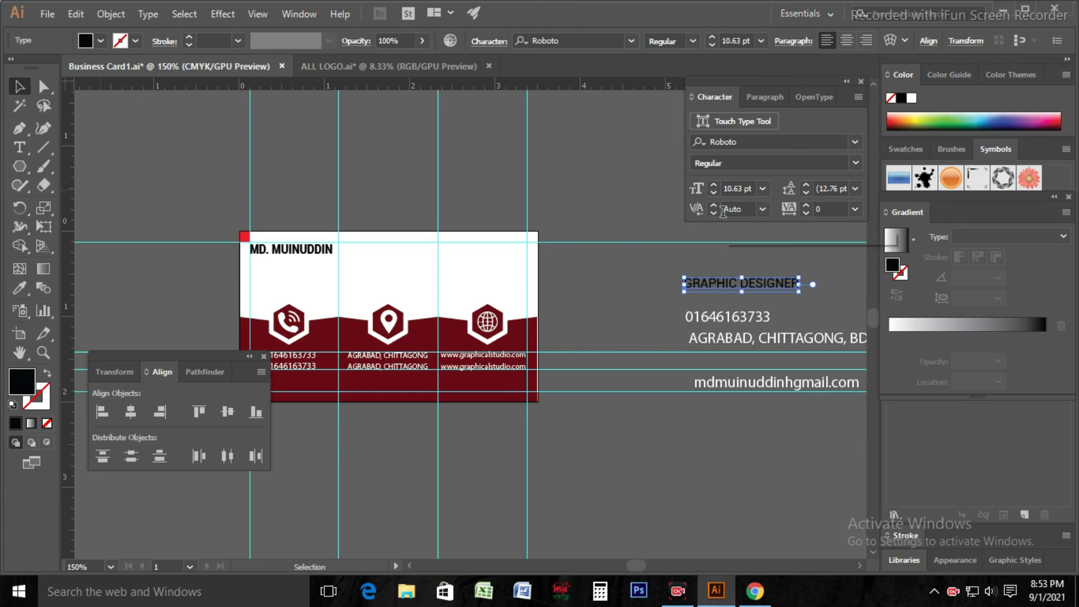
- Place the GRAPHIC DESIGNER line just beneath the name, scaled to about 6.3 pt with its tracking set to 100
click(806, 219)
click(713, 214)
click(699, 320)
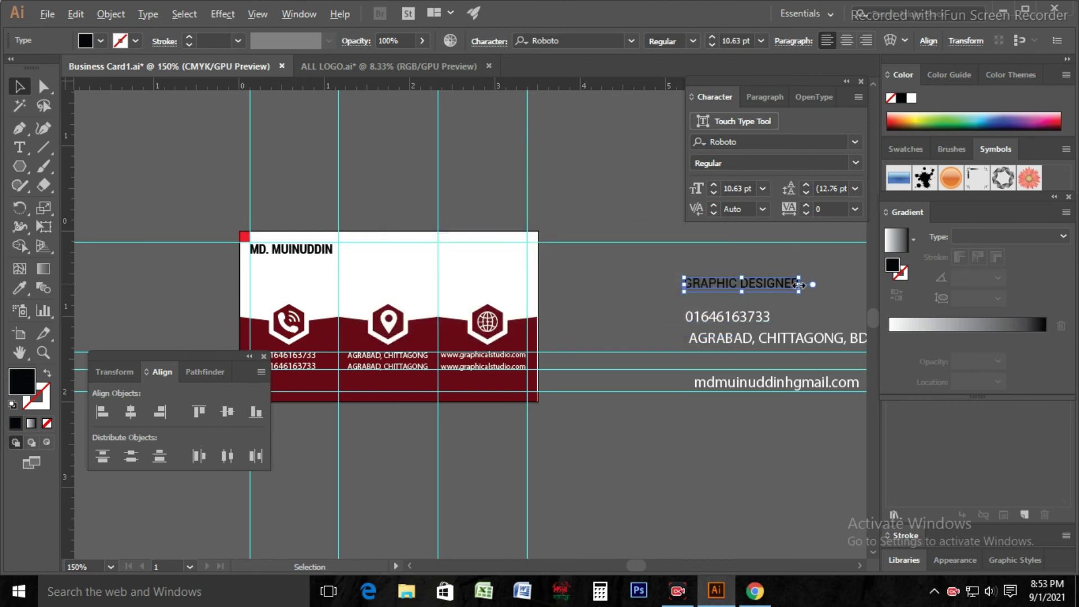
drag(798, 285, 314, 265)
click(855, 208)
click(884, 443)
click(791, 294)
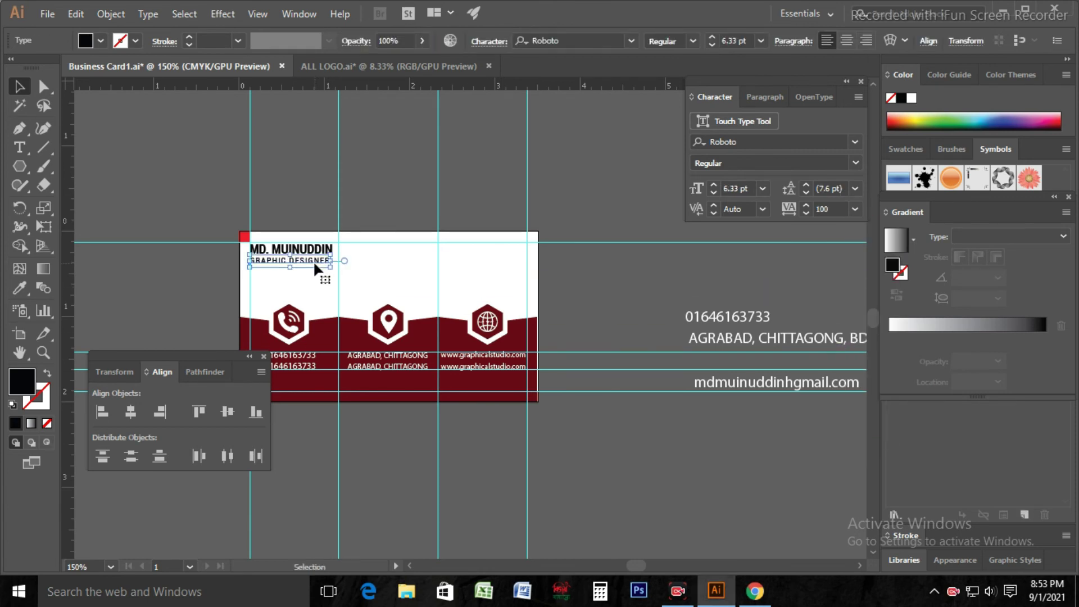
key(Down)
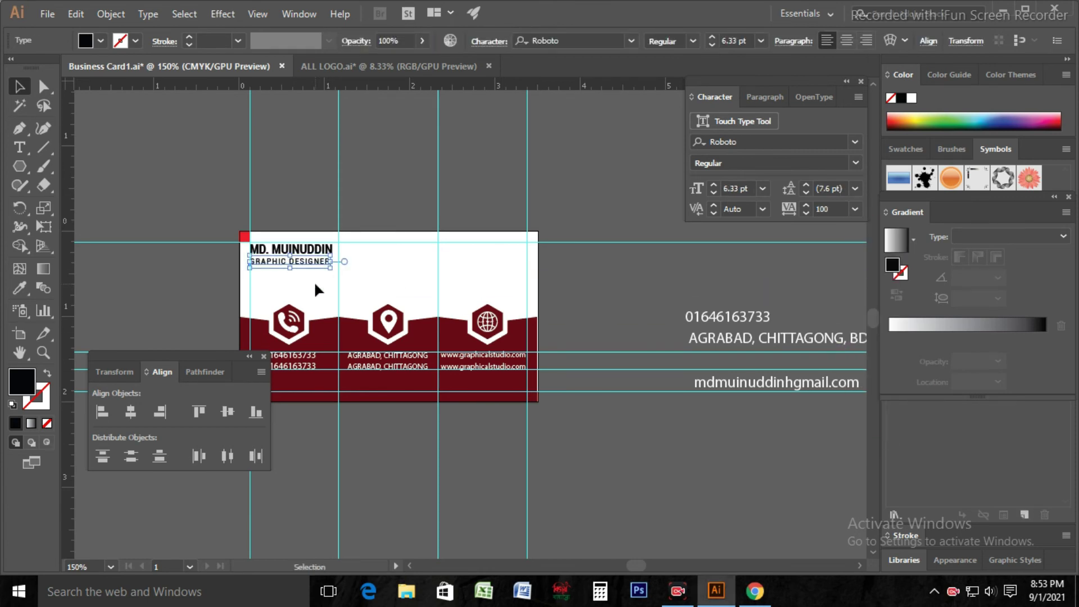
click(736, 269)
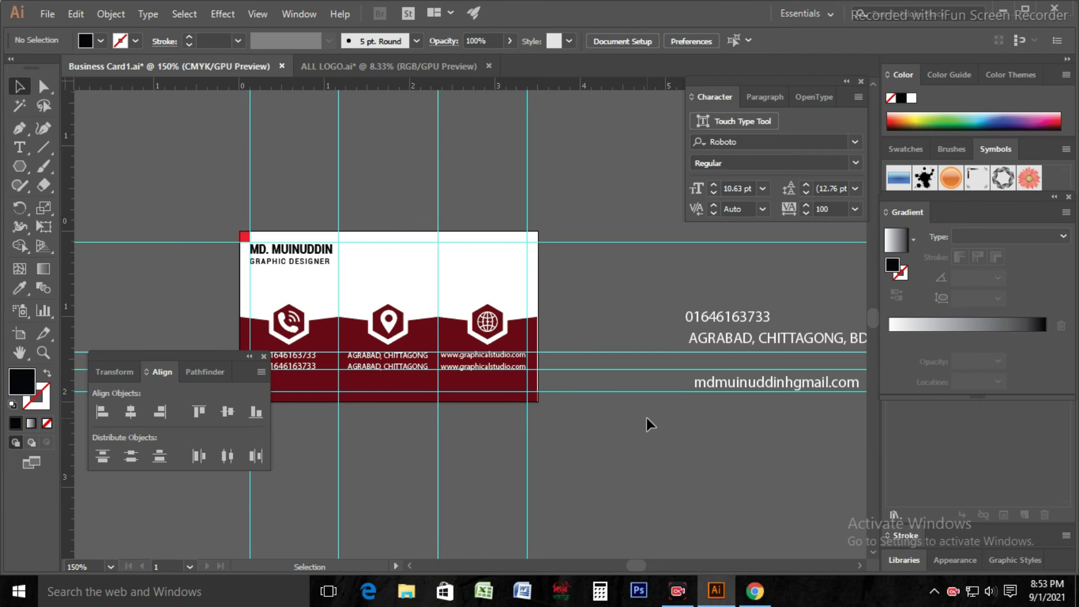
- In ALL LOGO.ai, image trace the triangular cube logo with the 3 Colors preset and expand the result
click(361, 66)
click(643, 366)
click(210, 112)
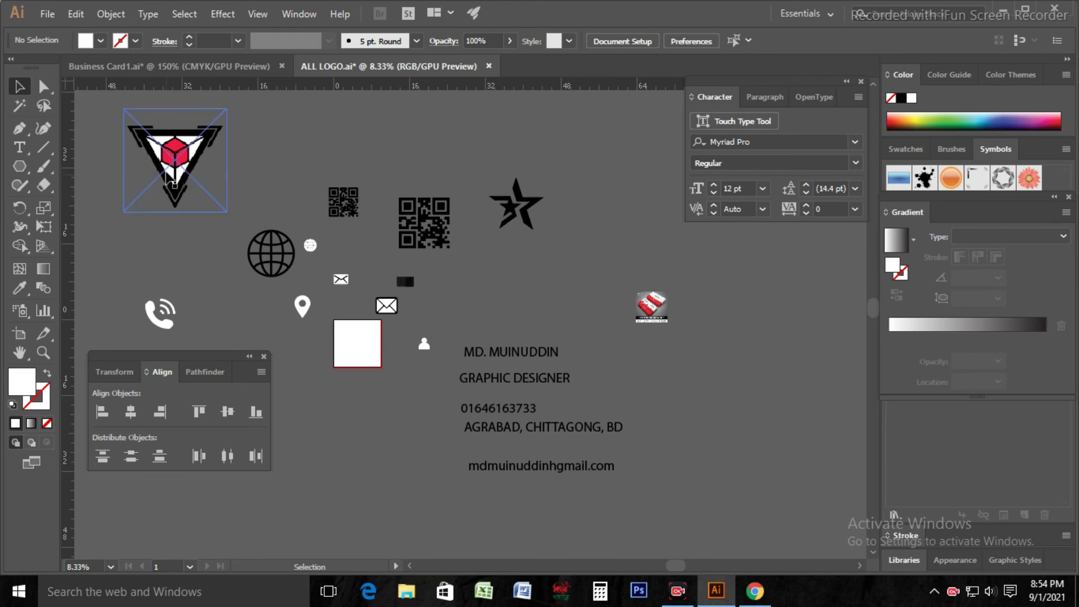
scroll(213, 152, up, 1)
mouse_move(210, 147)
mouse_down()
mouse_move(230, 142)
mouse_move(198, 176)
mouse_move(218, 164)
mouse_up()
click(438, 41)
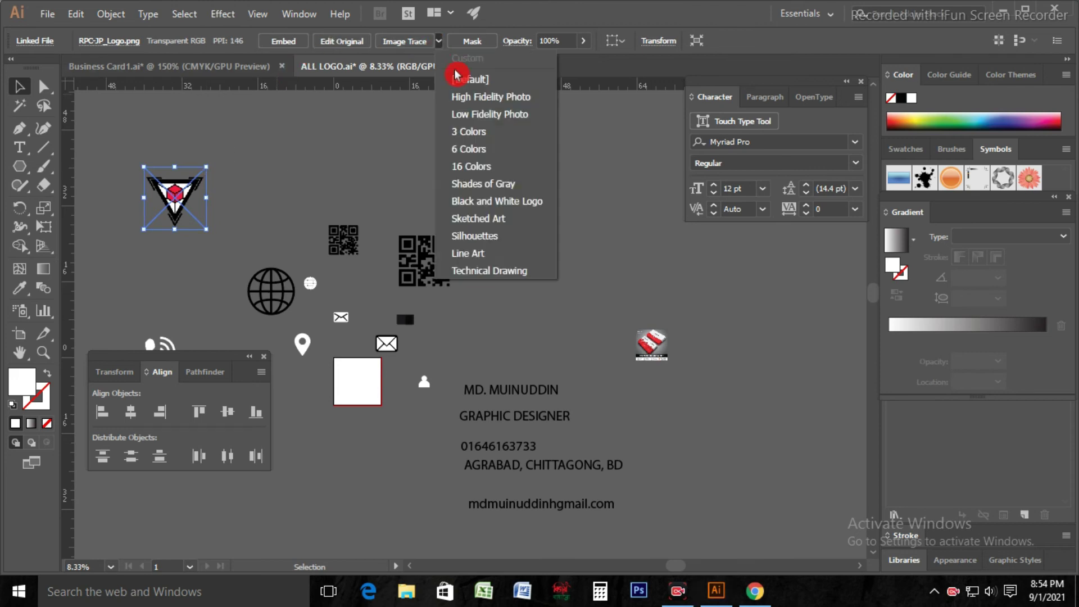
click(482, 148)
click(628, 318)
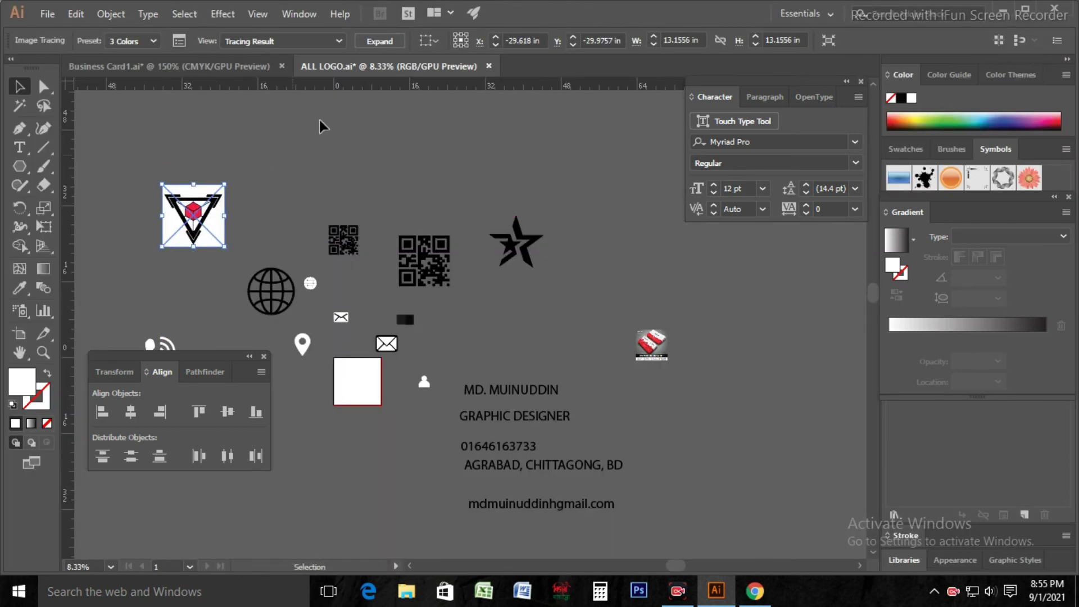
click(385, 45)
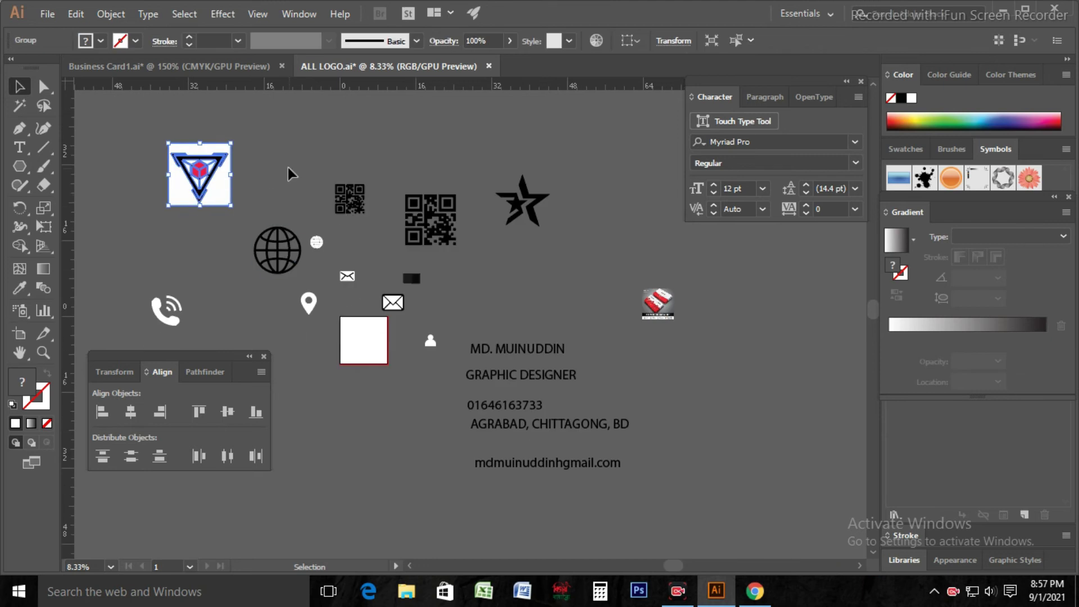
- Ungroup the traced triangular logo and delete its white background shape
right_click(221, 204)
click(309, 320)
click(242, 219)
click(225, 198)
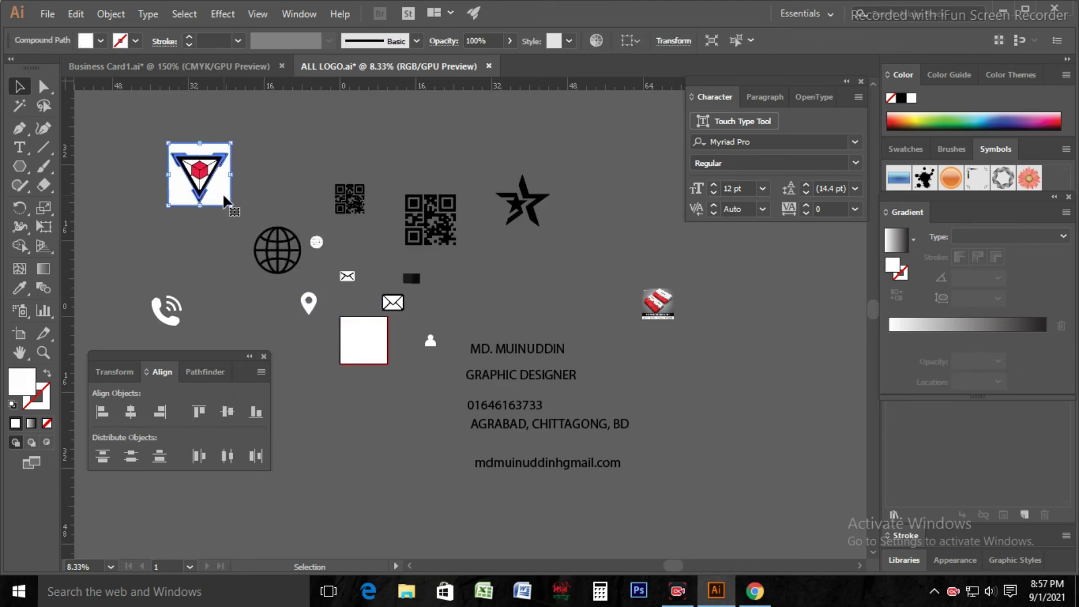
key(Delete)
- Bring the triangular logo into Business Card1.ai, scale it down and place it below the upper guide, above the globe icon
drag(199, 177, 491, 177)
scroll(523, 321, down, 3)
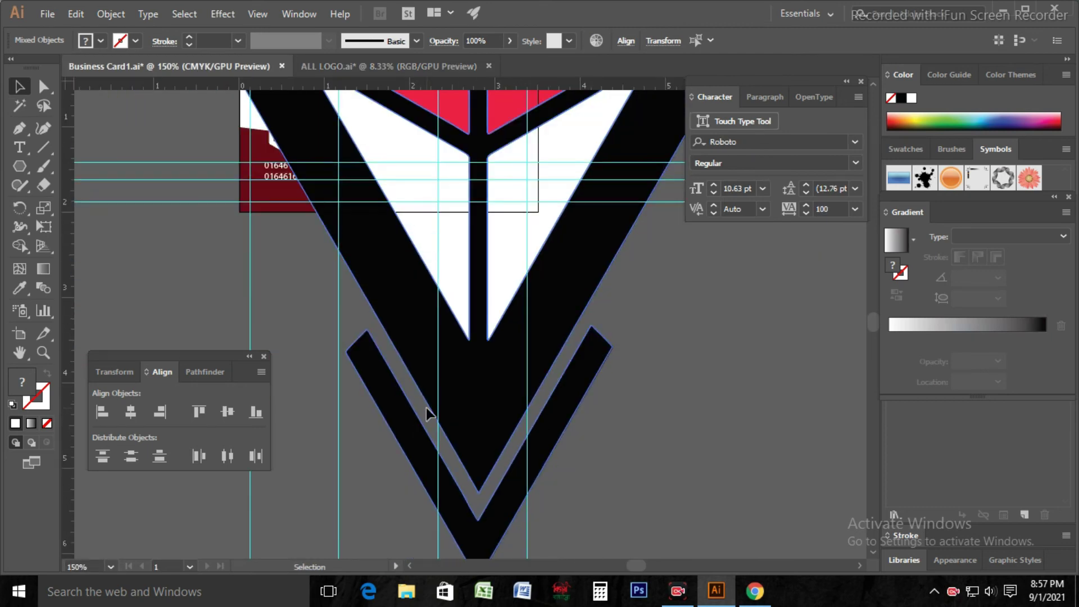
scroll(427, 407, down, 2)
drag(478, 468, 472, 185)
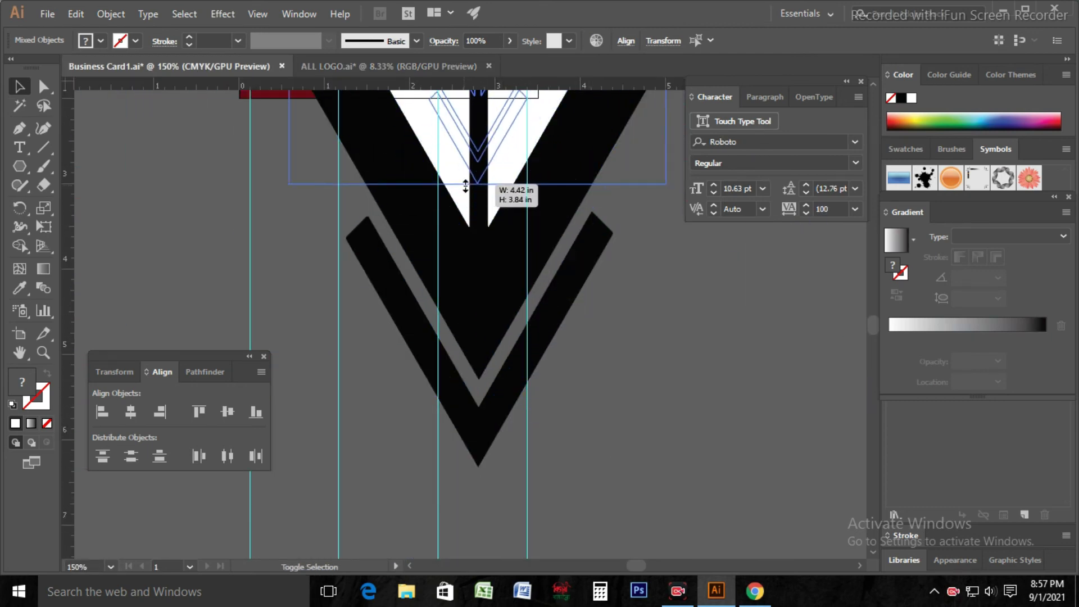
scroll(483, 314, up, 4)
drag(478, 430, 479, 384)
scroll(478, 394, up, 2)
drag(480, 364, 488, 308)
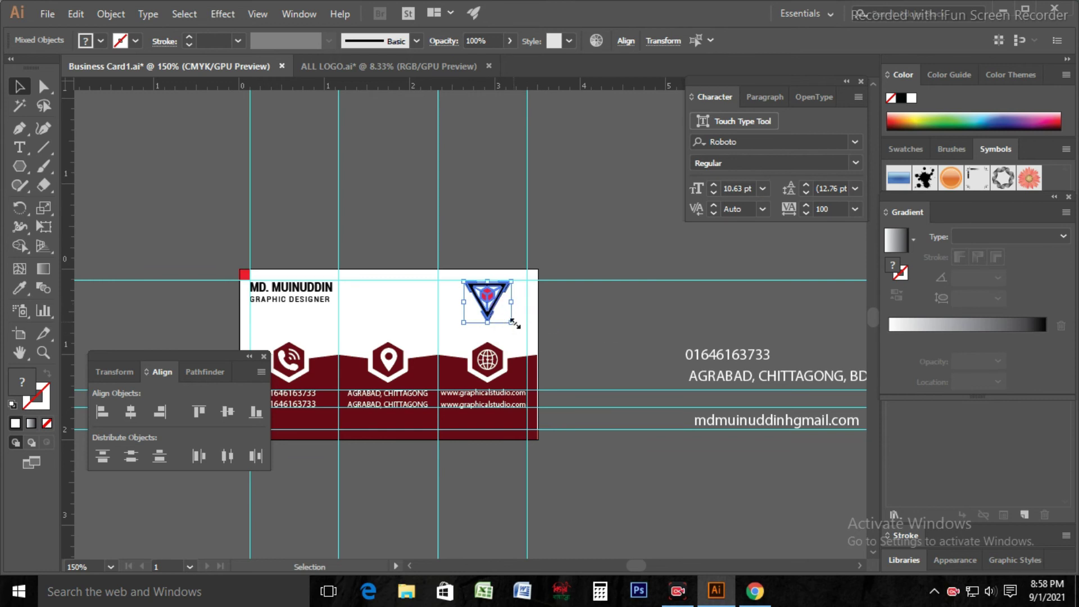
drag(511, 322, 507, 314)
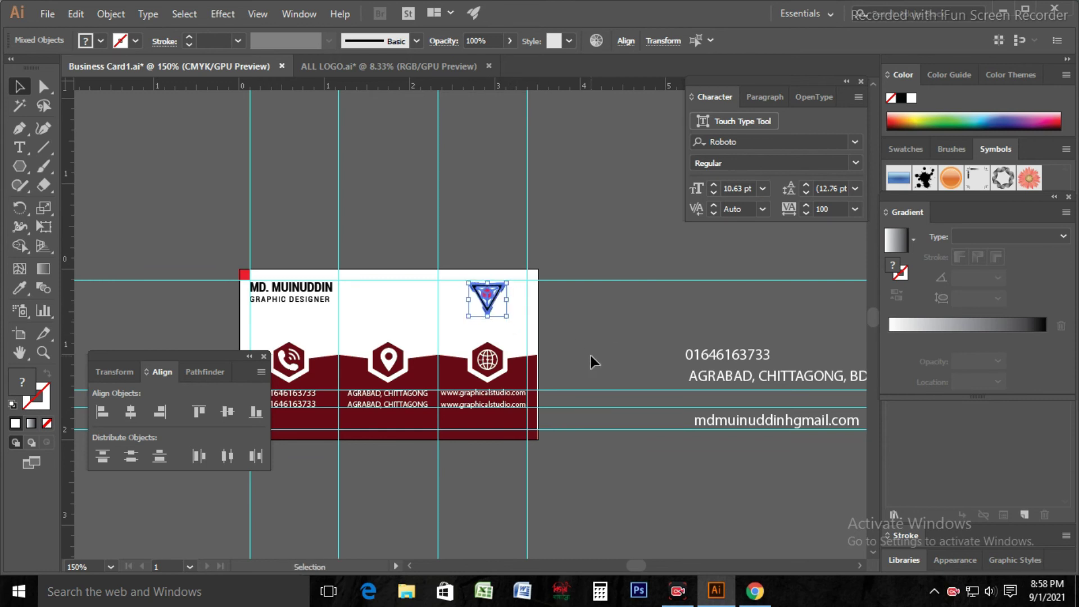
click(630, 324)
- Add a text line reading "BISINESS" in the empty area above the card
click(22, 150)
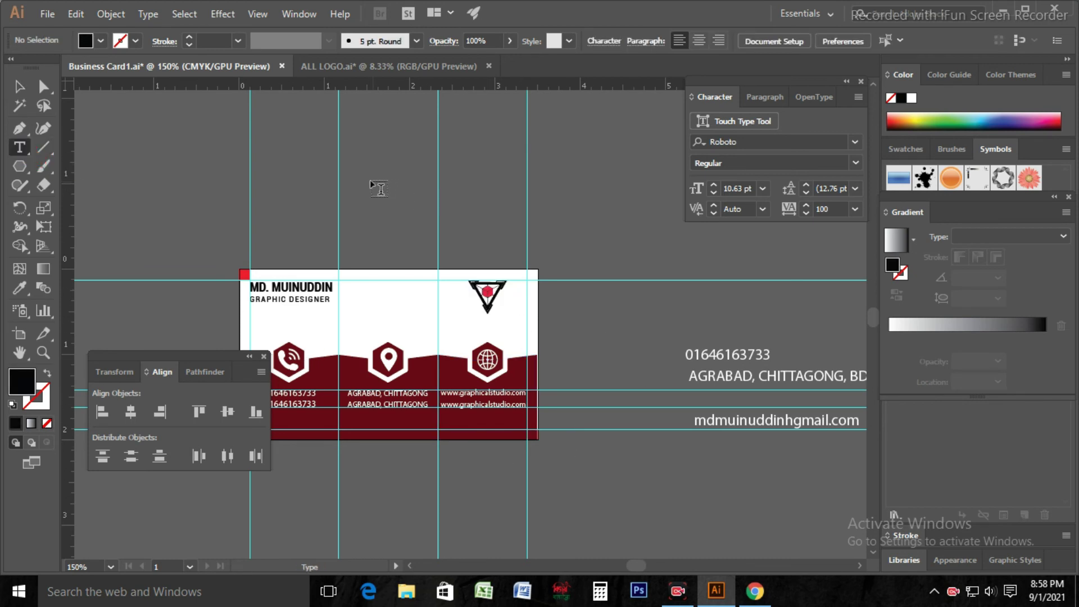
click(370, 179)
key(BackSpace)
click(998, 544)
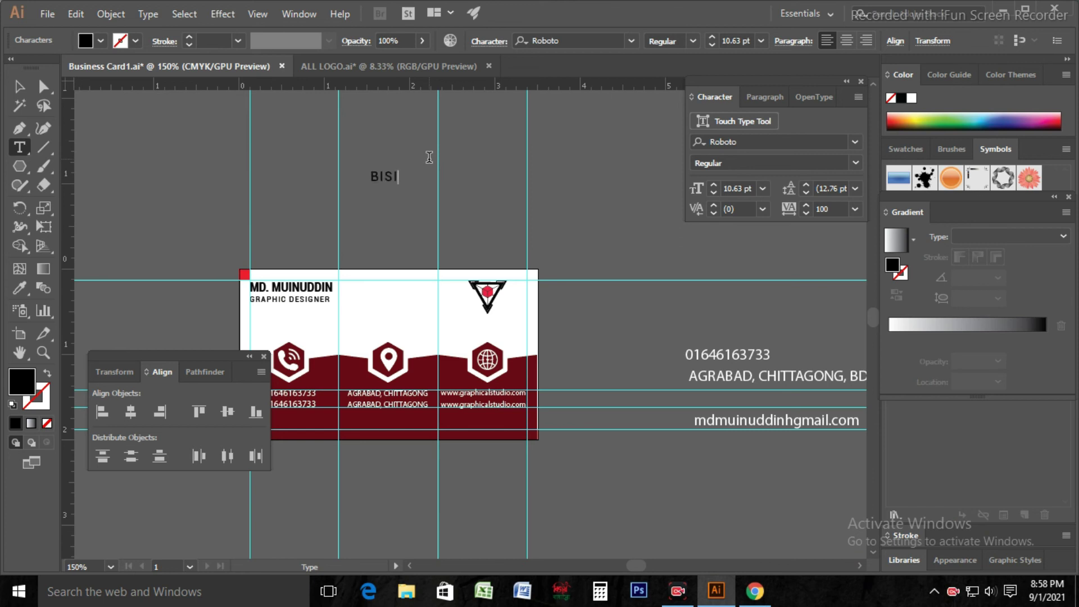
click(20, 86)
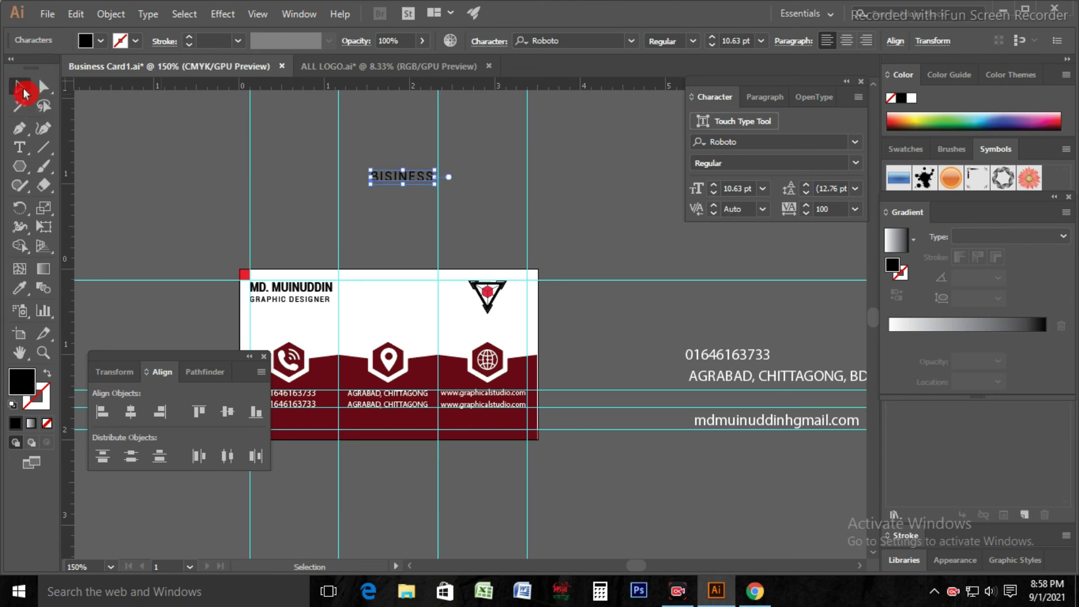
- Give the "BISINESS" text the name's formatting and place it centred beneath the triangular logo
click(20, 288)
click(285, 290)
click(19, 86)
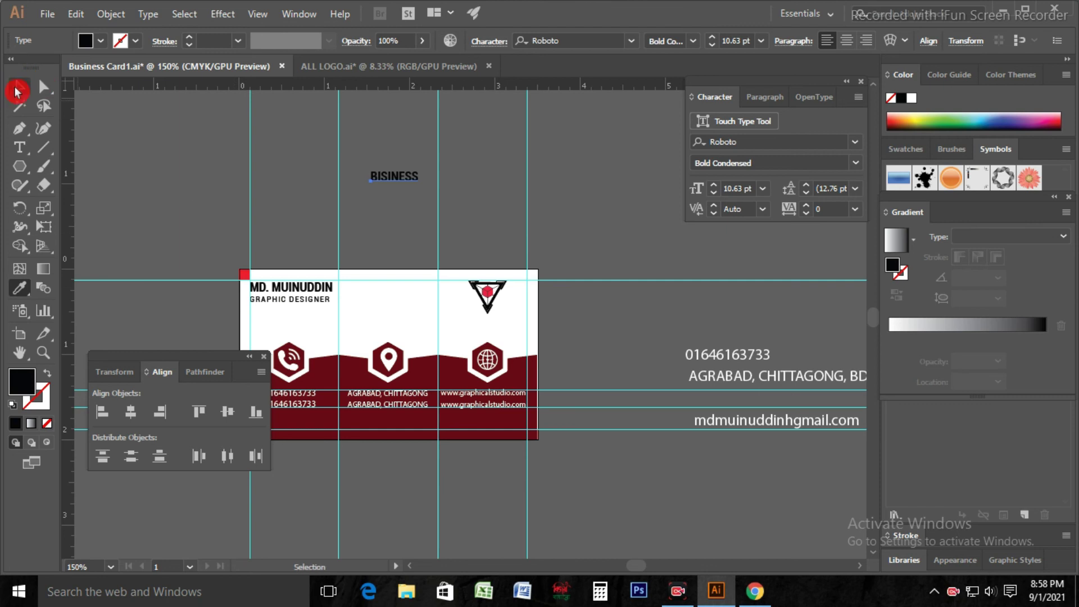
click(397, 185)
drag(399, 180, 490, 328)
click(469, 166)
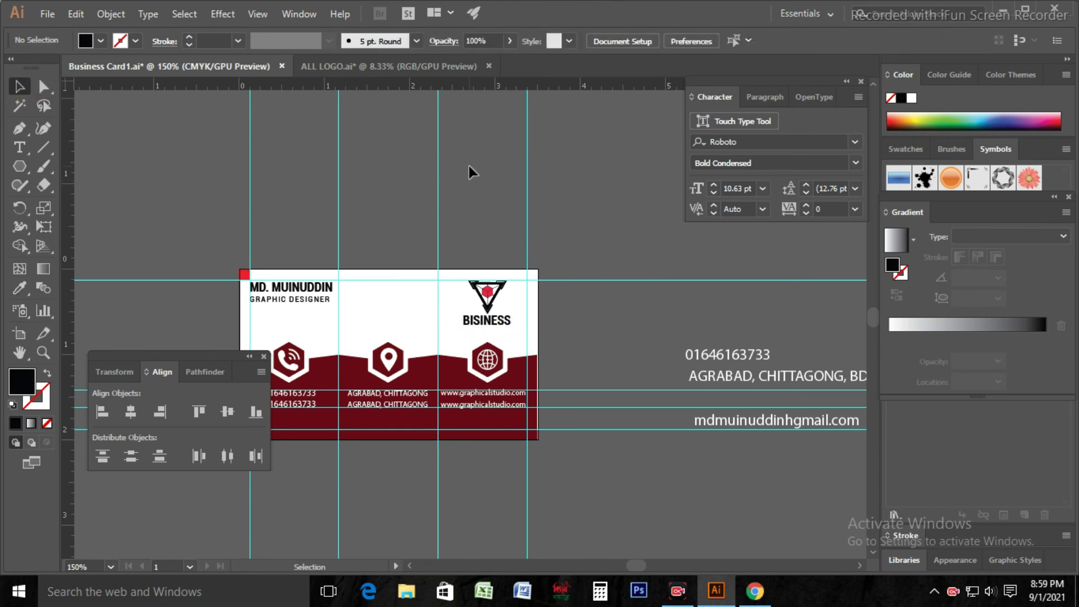
- Add a text line reading "TAGLINE HERE" in the empty area above the card
click(9, 152)
click(296, 200)
key(BackSpace)
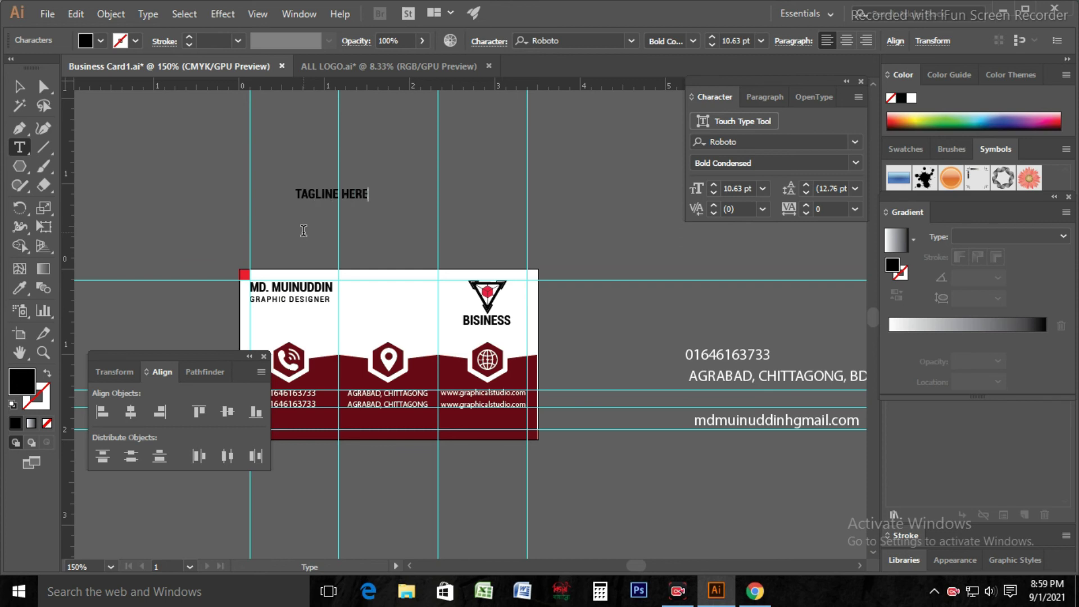
drag(8, 72, 8, 75)
key(Escape)
- Give the "TAGLINE HERE" text the GRAPHIC DESIGNER line's formatting and position it just beneath "BISINESS"
click(19, 290)
click(232, 299)
key(v)
drag(265, 197, 435, 332)
key(Up)
key(Up)
key(Up)
key(Up)
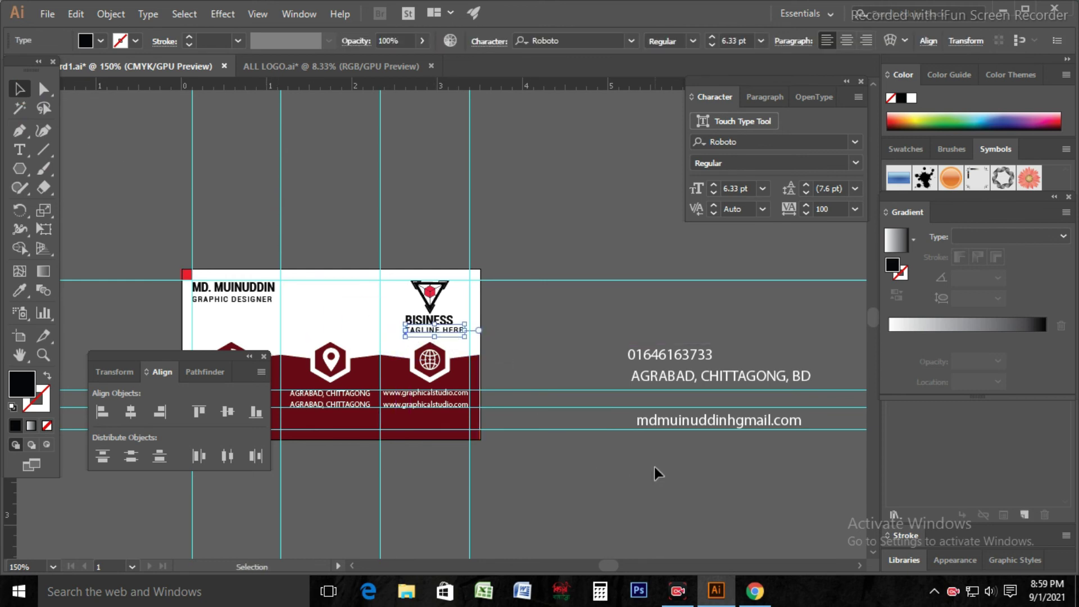
- Set the tracking of the "TAGLINE HERE" text to 0
click(481, 342)
click(458, 337)
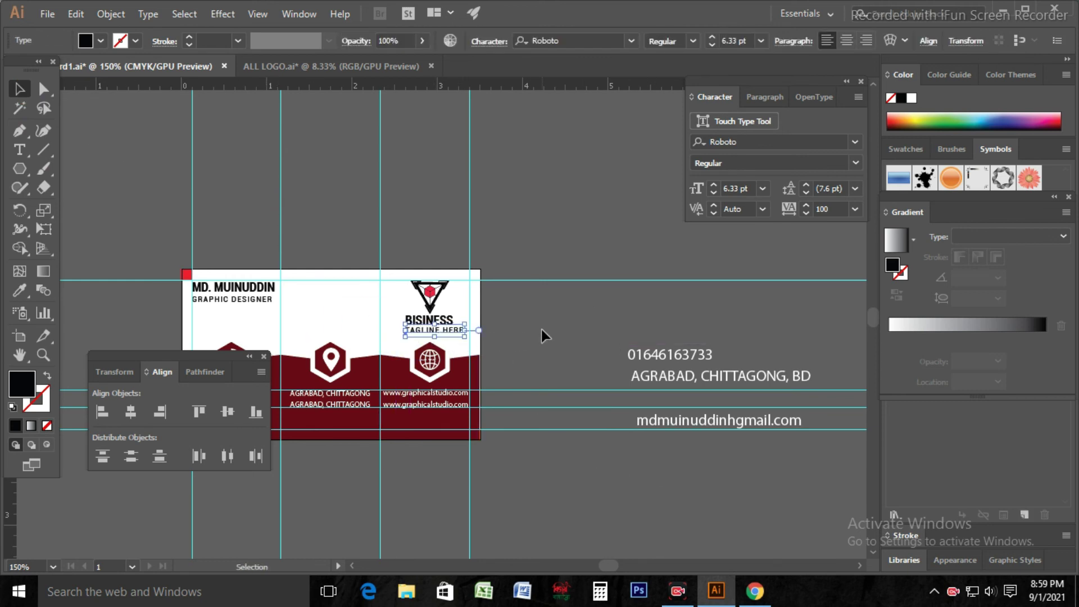
click(807, 215)
click(807, 215)
click(855, 209)
click(872, 430)
click(855, 208)
click(871, 334)
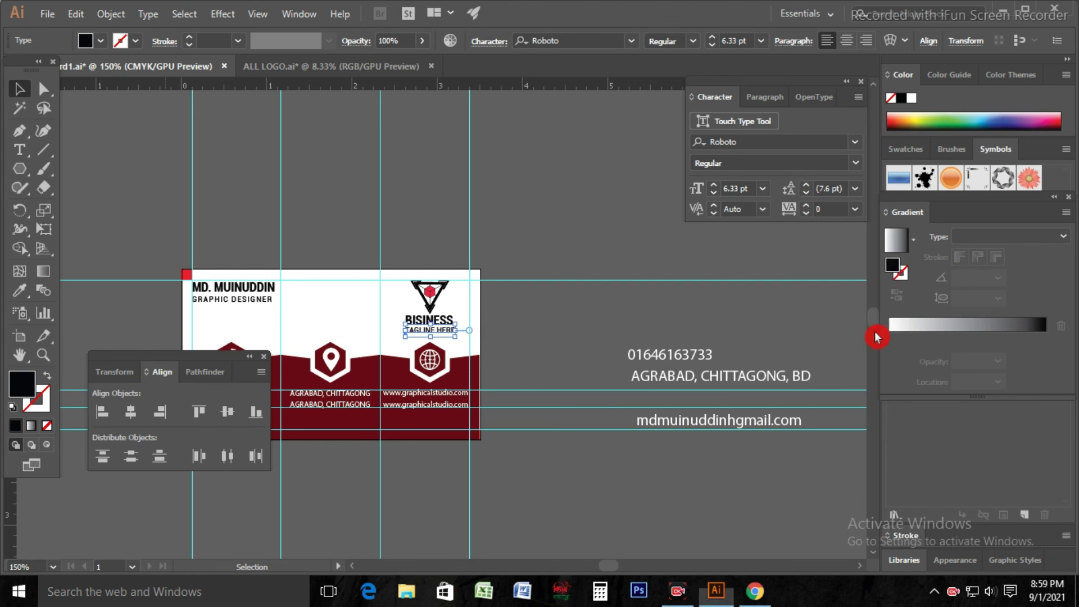
click(650, 319)
click(440, 334)
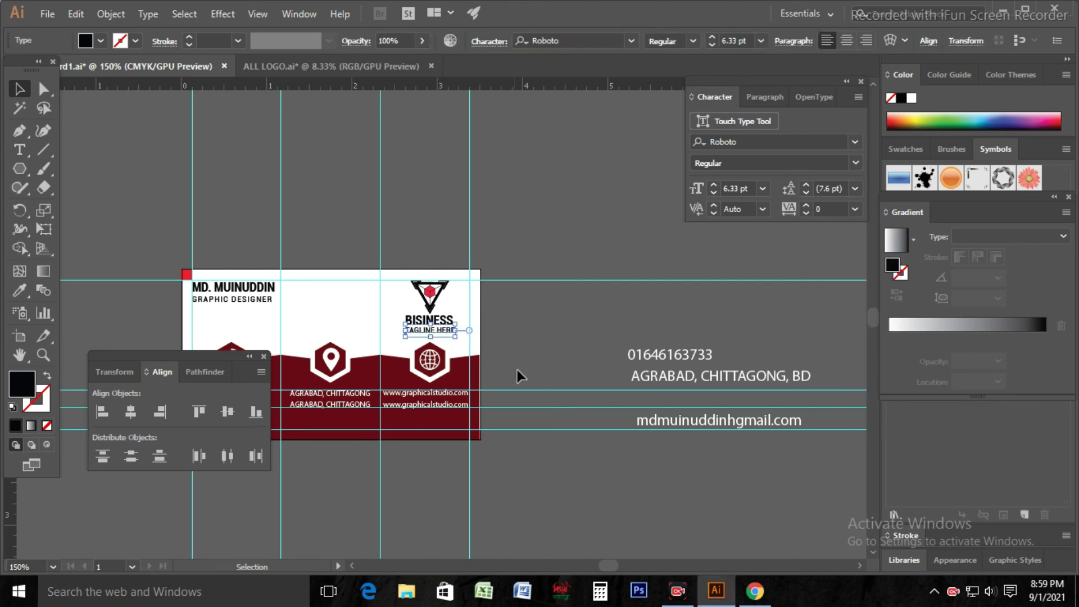
- Delete the small red square at the card's upper-left corner
click(544, 378)
scroll(524, 326, down, 3)
scroll(524, 326, left, 4)
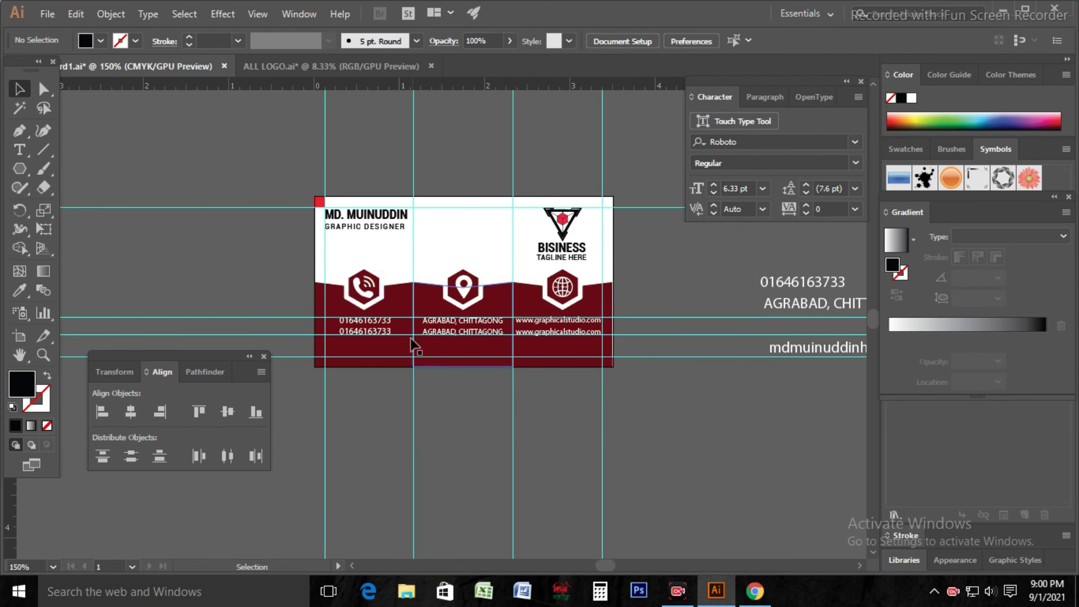
click(386, 357)
click(465, 410)
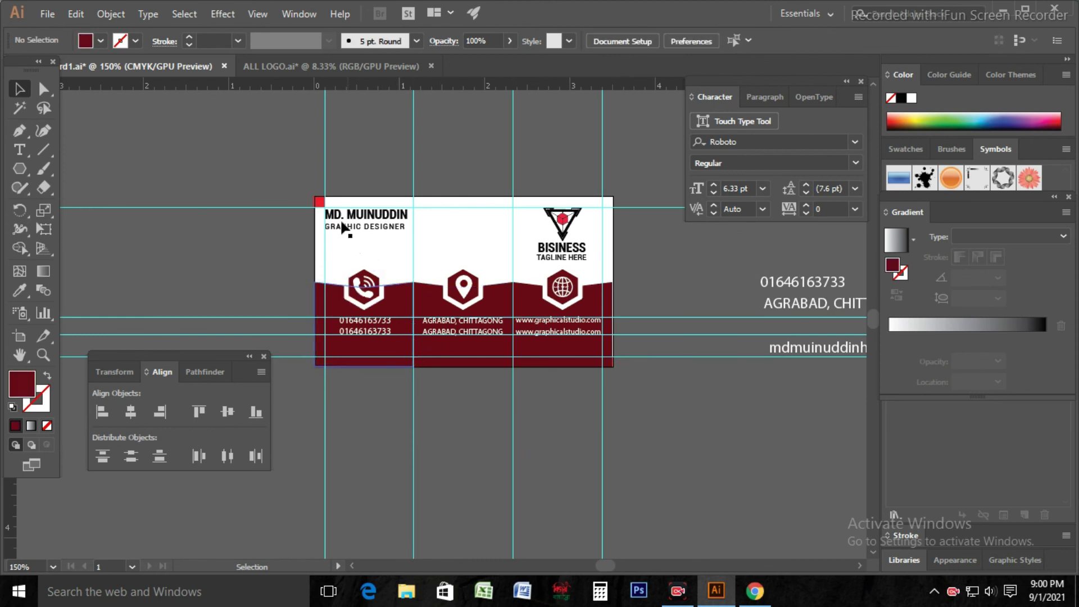
click(319, 201)
key(Delete)
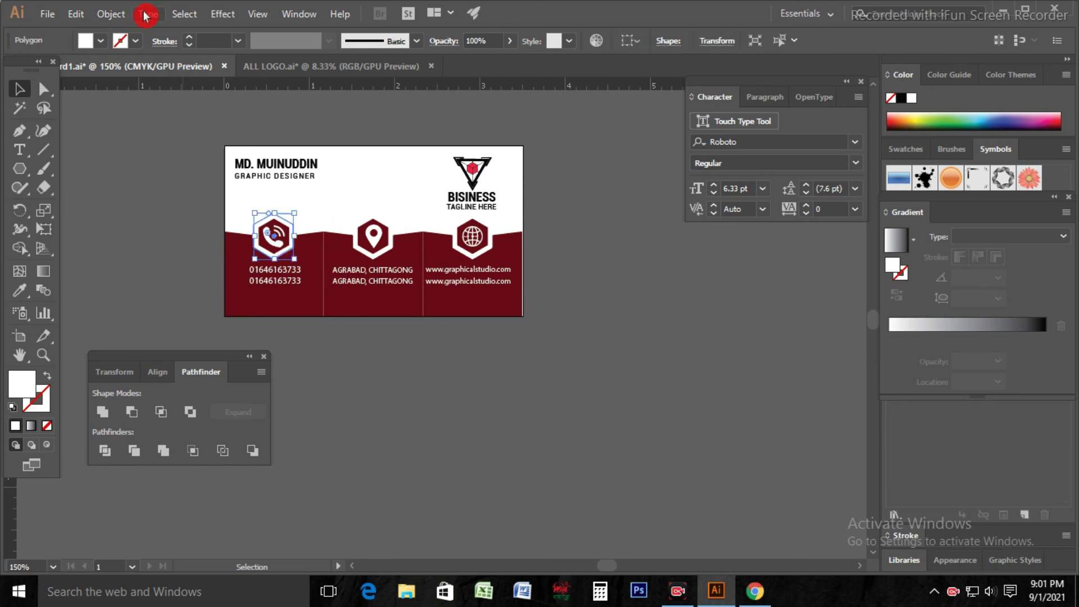
click(222, 14)
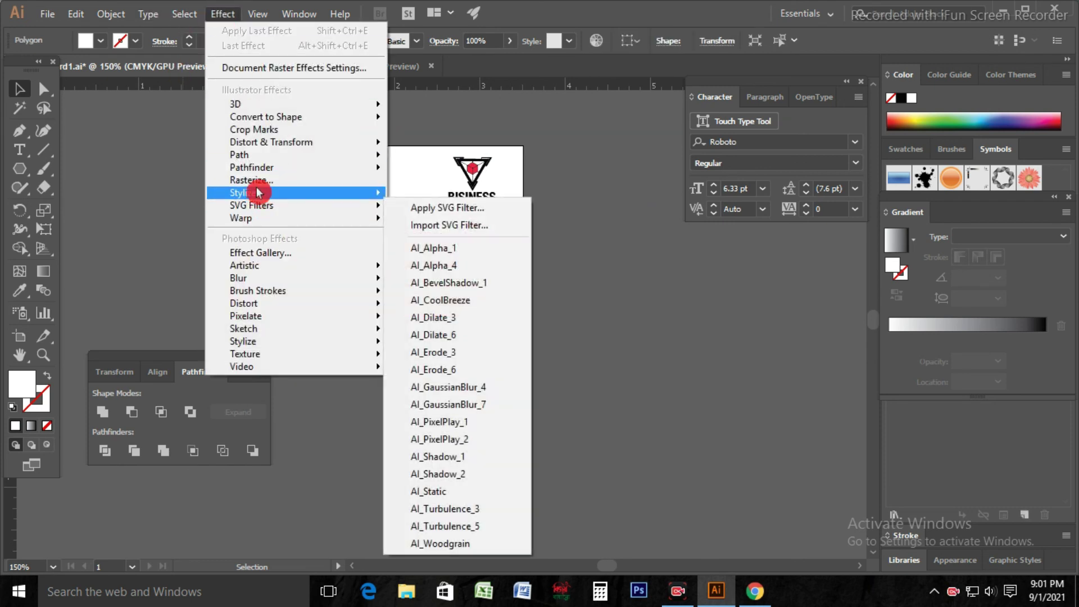
mouse_move(299, 196)
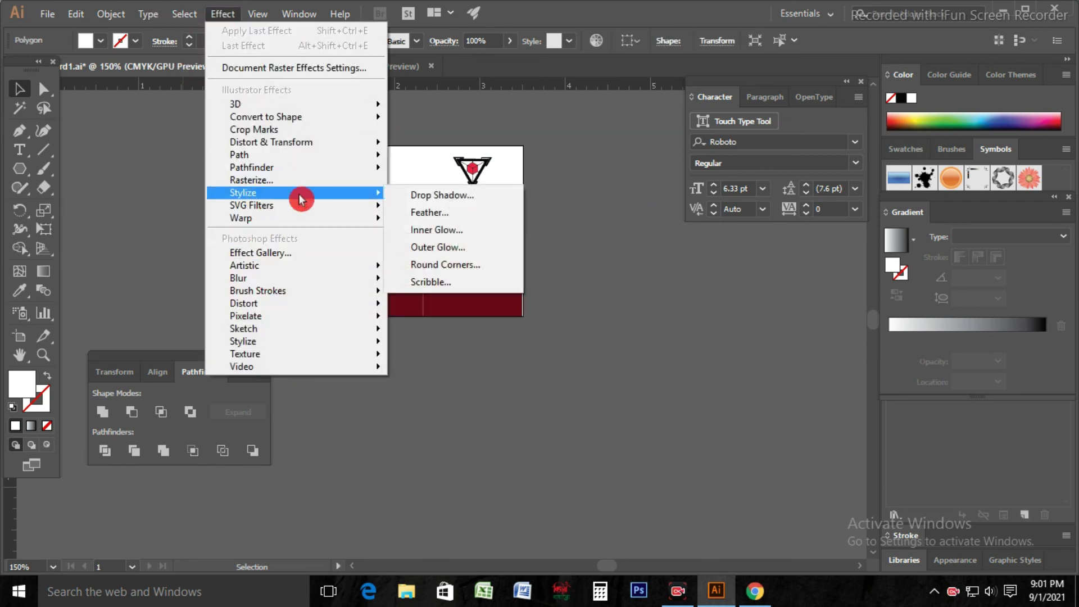
click(443, 195)
drag(740, 94, 616, 179)
click(643, 373)
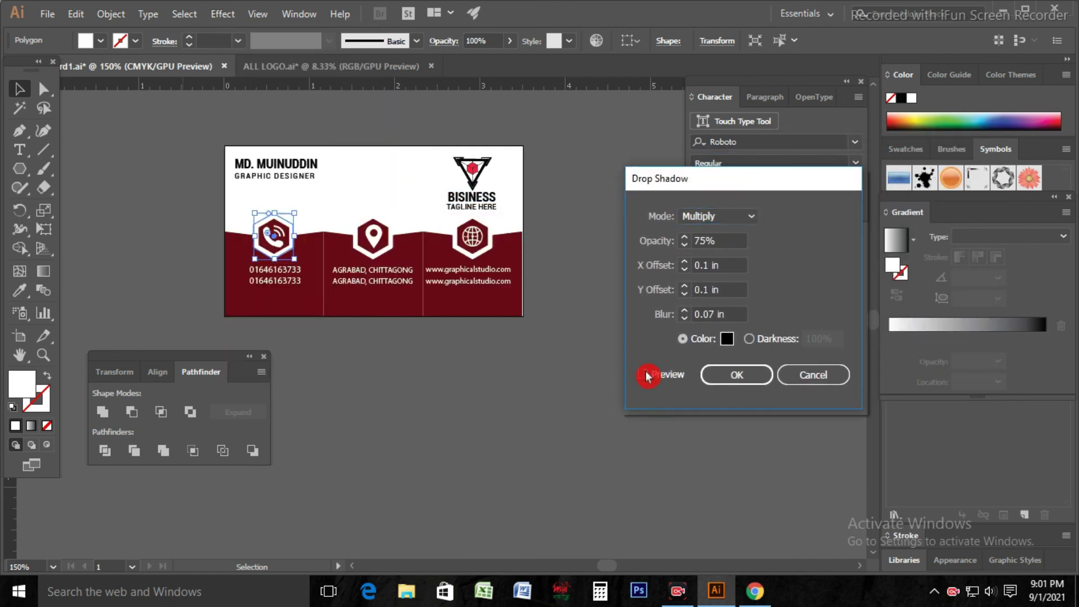
click(731, 376)
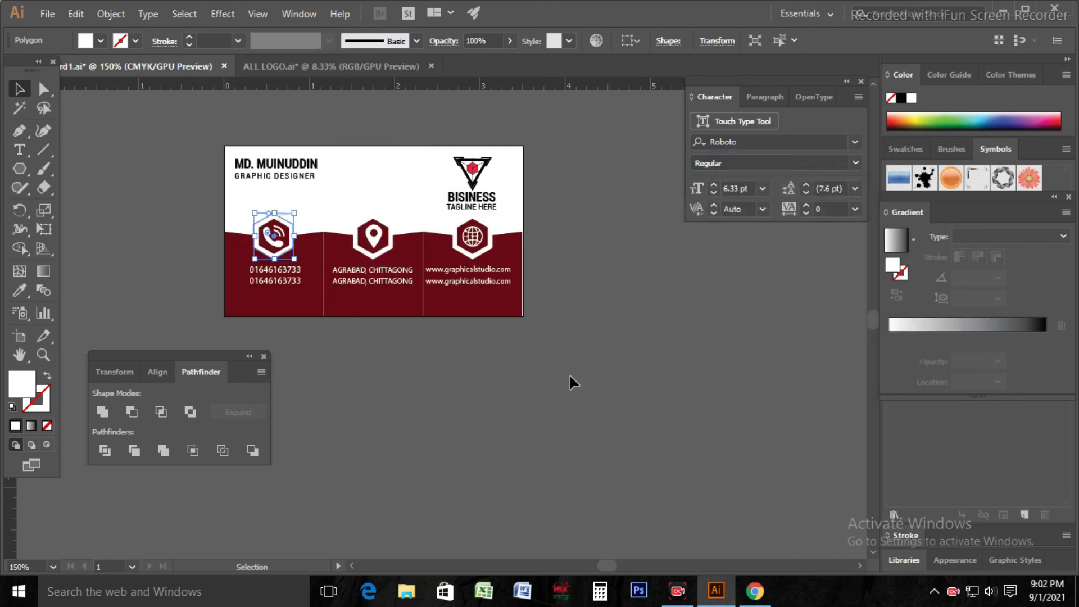
- Begin a Drop Shadow effect on the white hexagon behind the phone icon, with its preview turned on
key(ctrl+equal)
key(ctrl+equal)
scroll(495, 309, right, 3)
scroll(495, 309, down, 2)
click(222, 14)
mouse_move(265, 194)
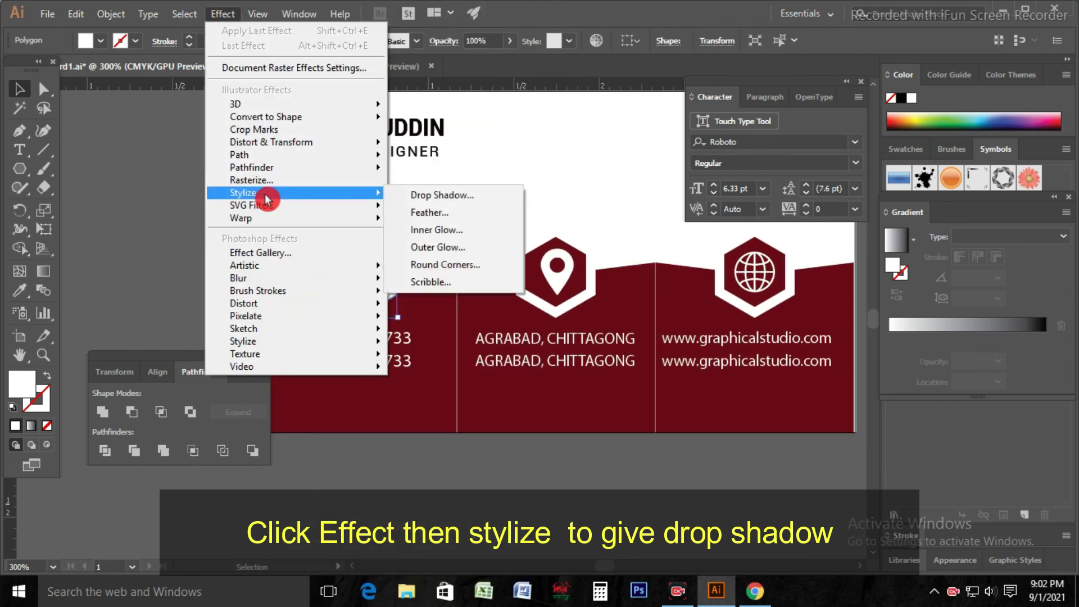
click(229, 15)
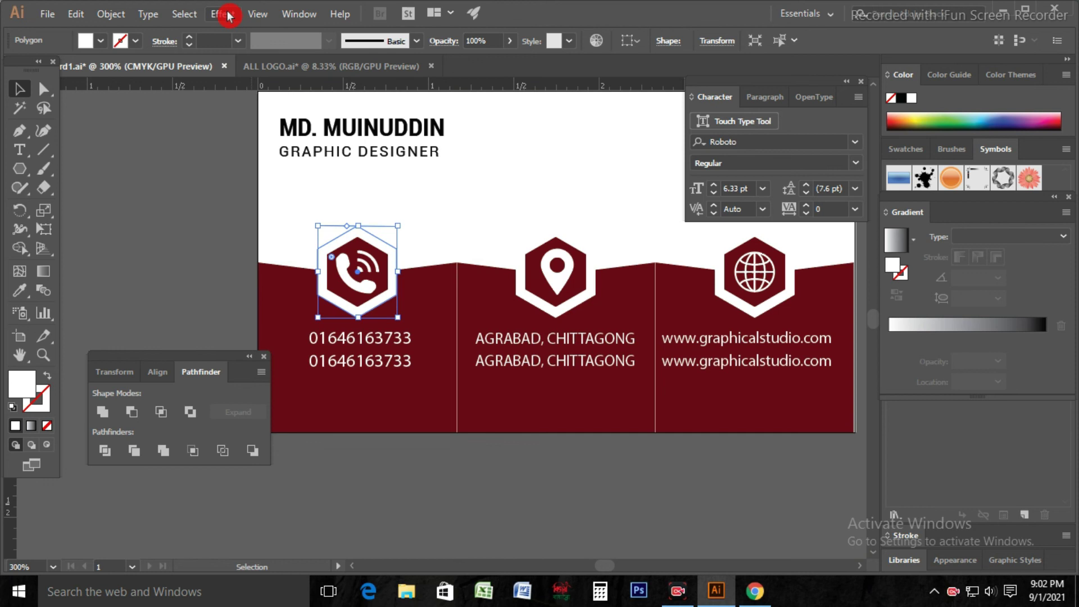
click(228, 20)
mouse_move(265, 193)
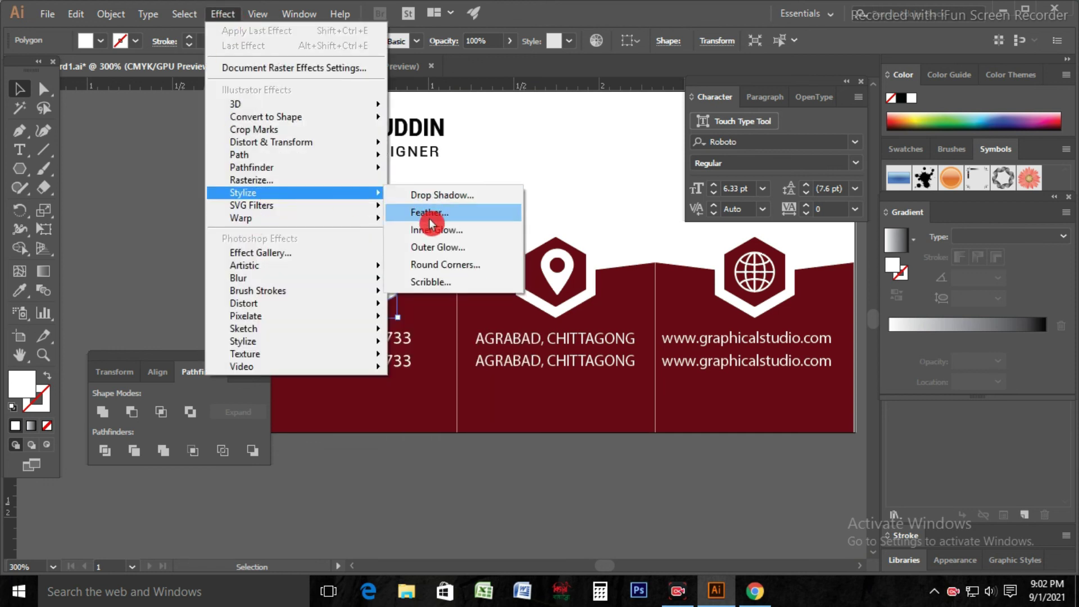
click(442, 194)
click(644, 375)
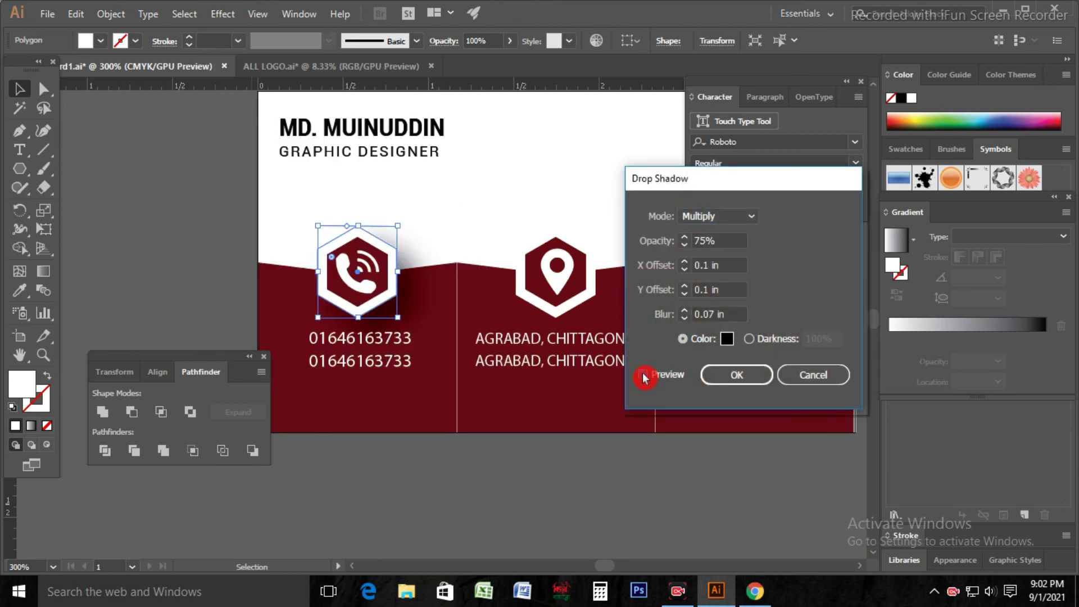
- Set the phone hexagon's shadow to an X offset of 0 in, a Y offset of 0.1 in and a blur of 0.1 in
click(682, 297)
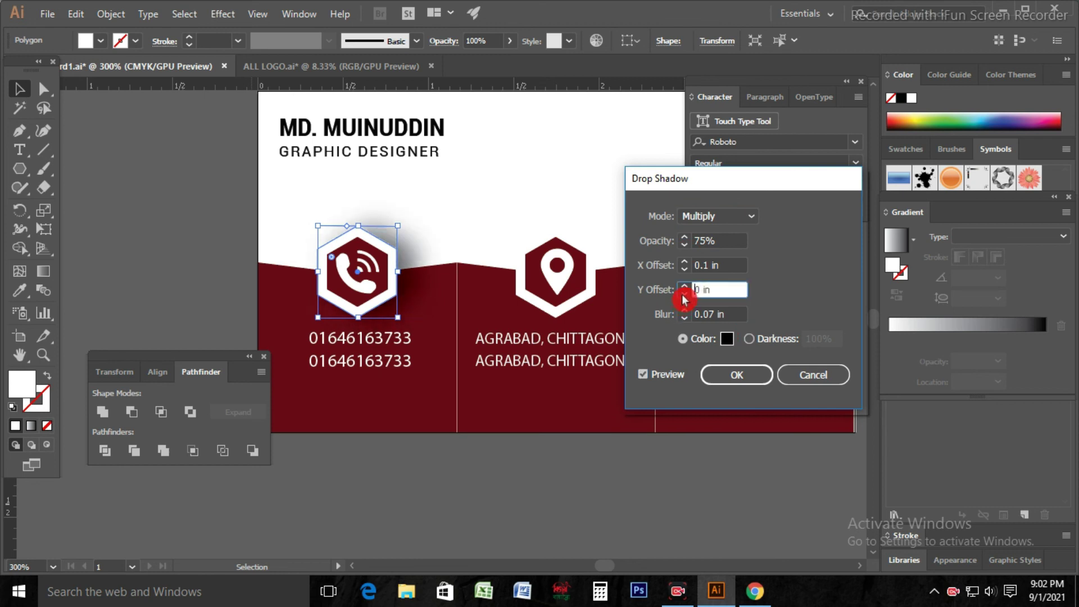
click(684, 286)
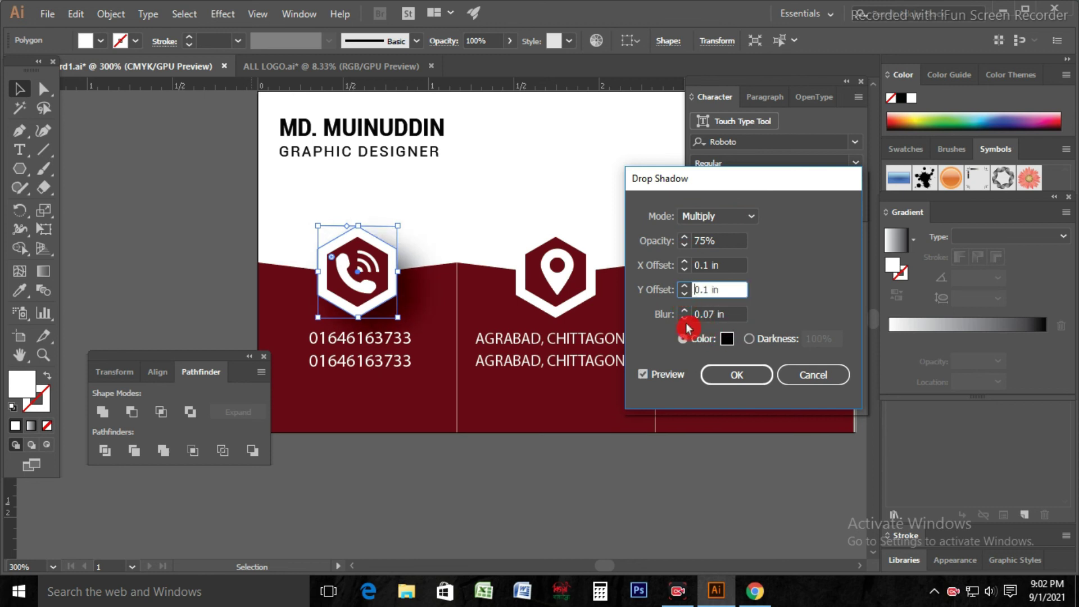
click(684, 272)
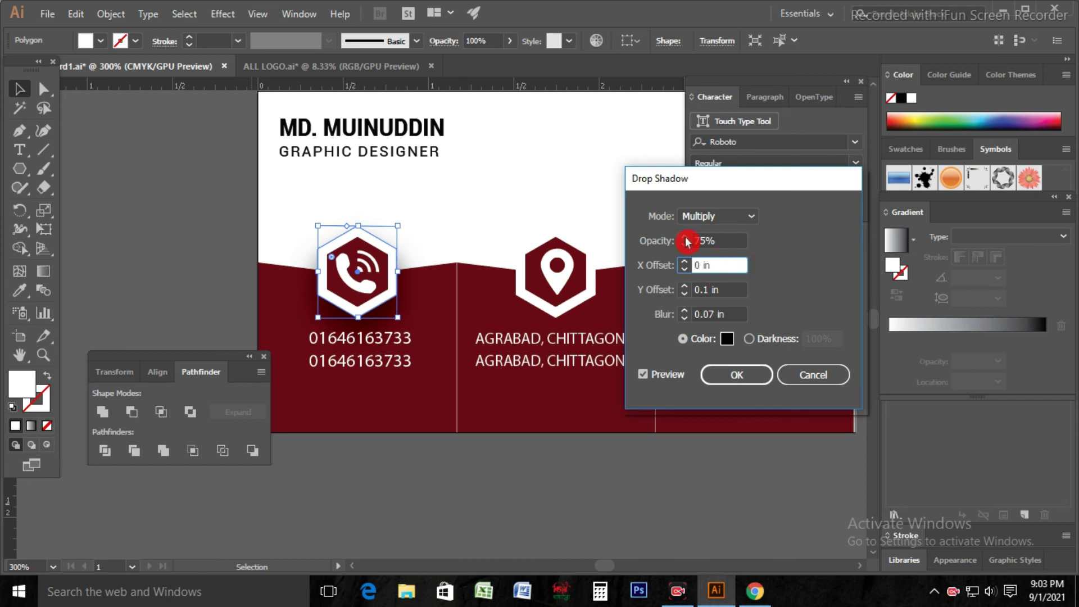
click(687, 320)
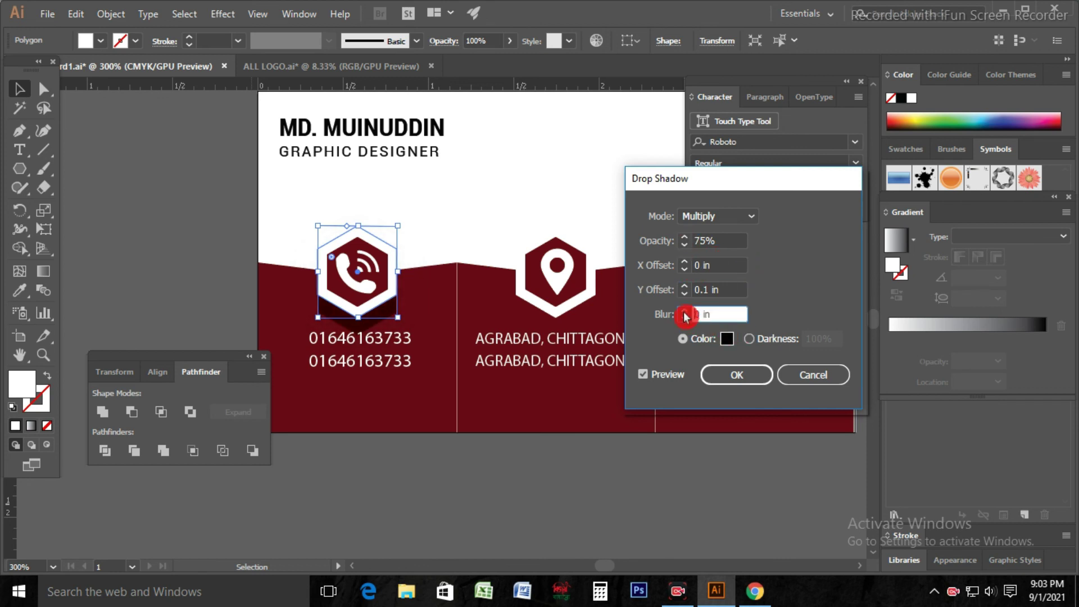
click(684, 312)
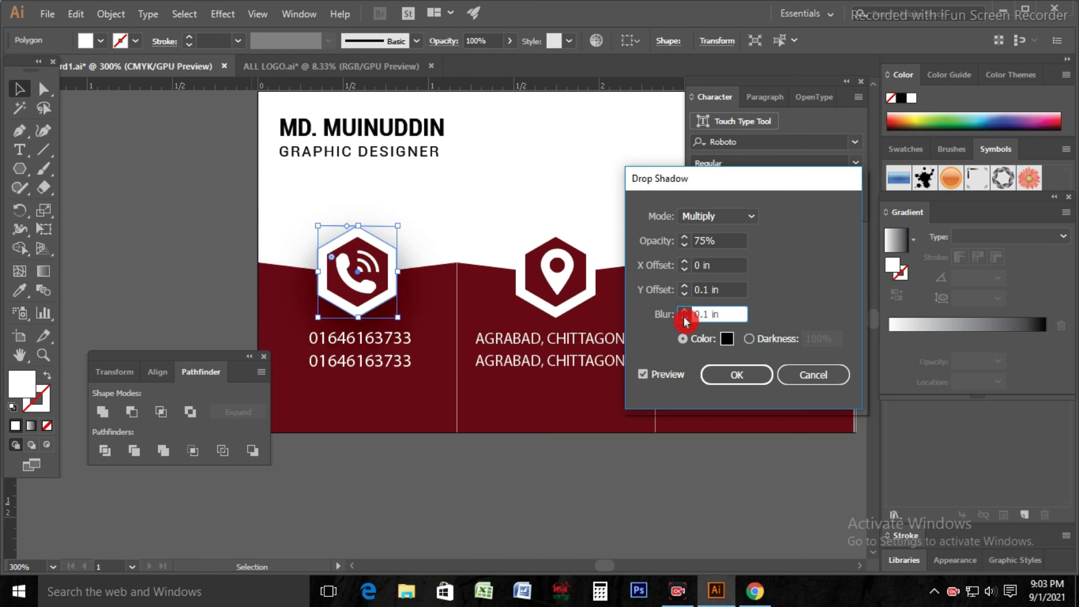
click(742, 383)
drag(742, 383, 687, 301)
click(684, 294)
click(685, 286)
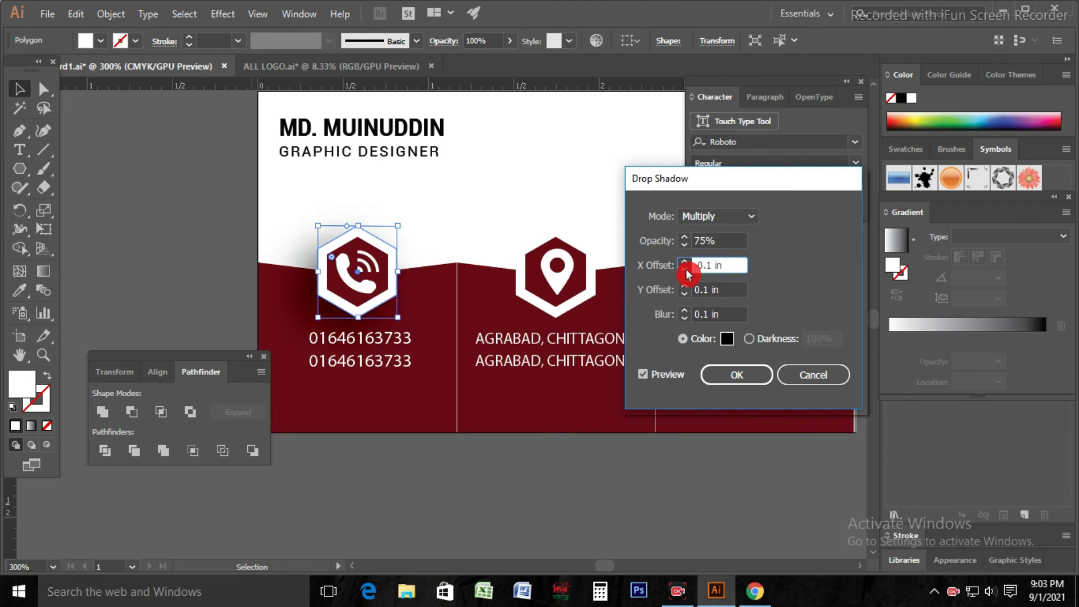
click(725, 265)
- Set the phone hexagon's shadow mode to Overlay after trying Screen, and apply the effect
click(748, 216)
click(731, 274)
click(733, 218)
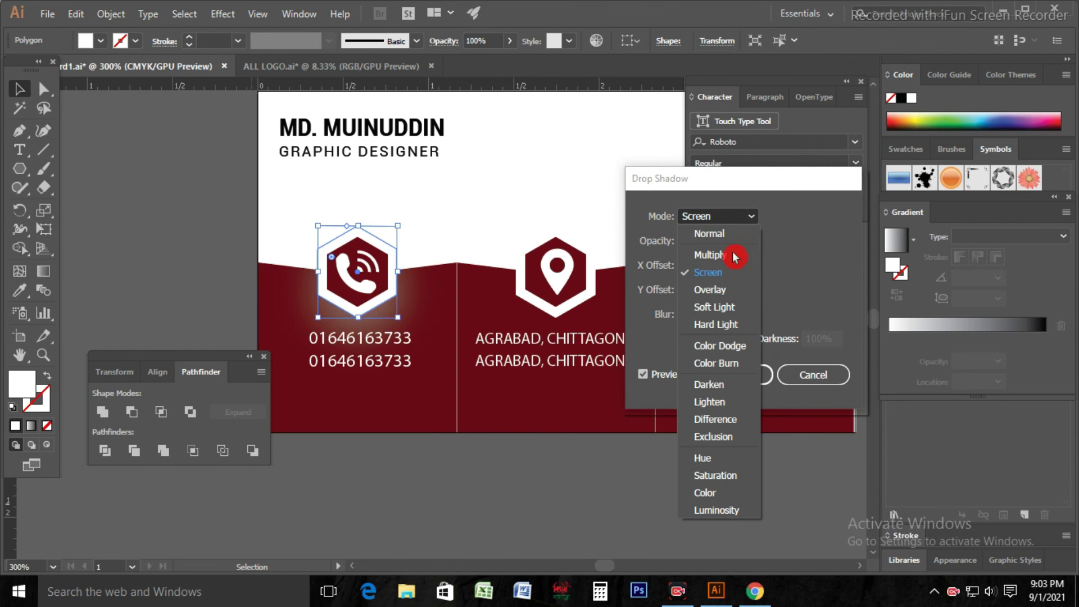
click(720, 290)
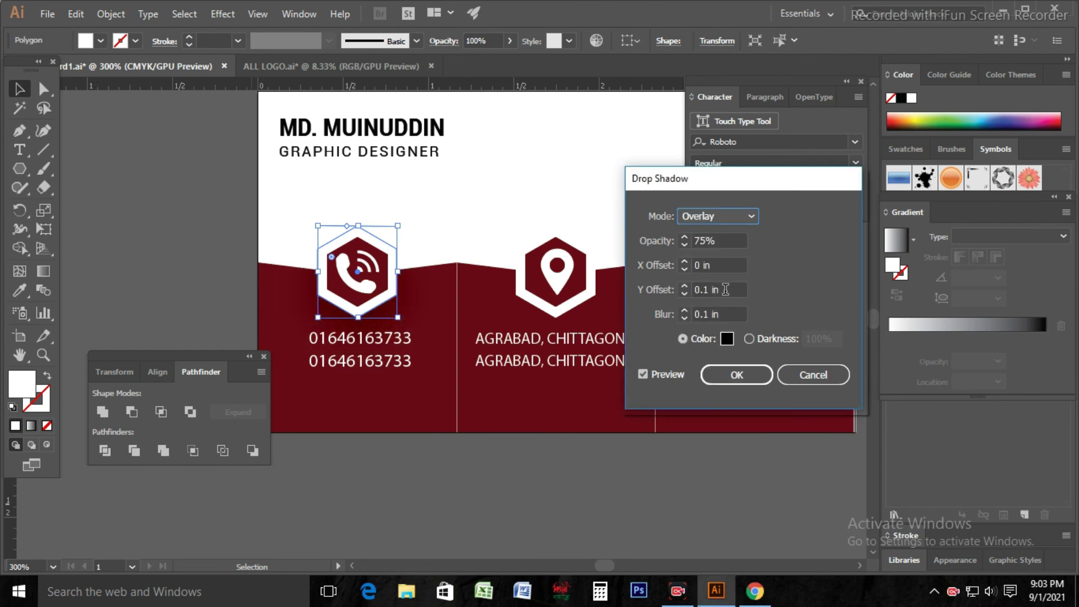
click(737, 376)
click(657, 480)
- Apply the same Overlay drop shadow, at 75% opacity with 0.1 in Y offset and blur, to the white hexagon behind the location pin
click(556, 313)
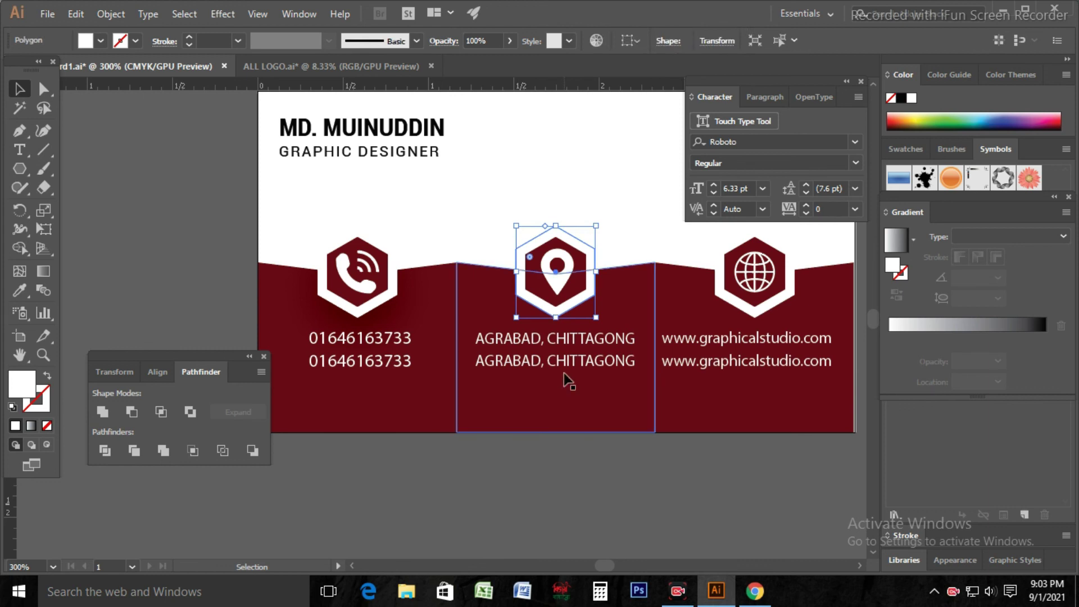
click(19, 290)
click(19, 89)
click(222, 13)
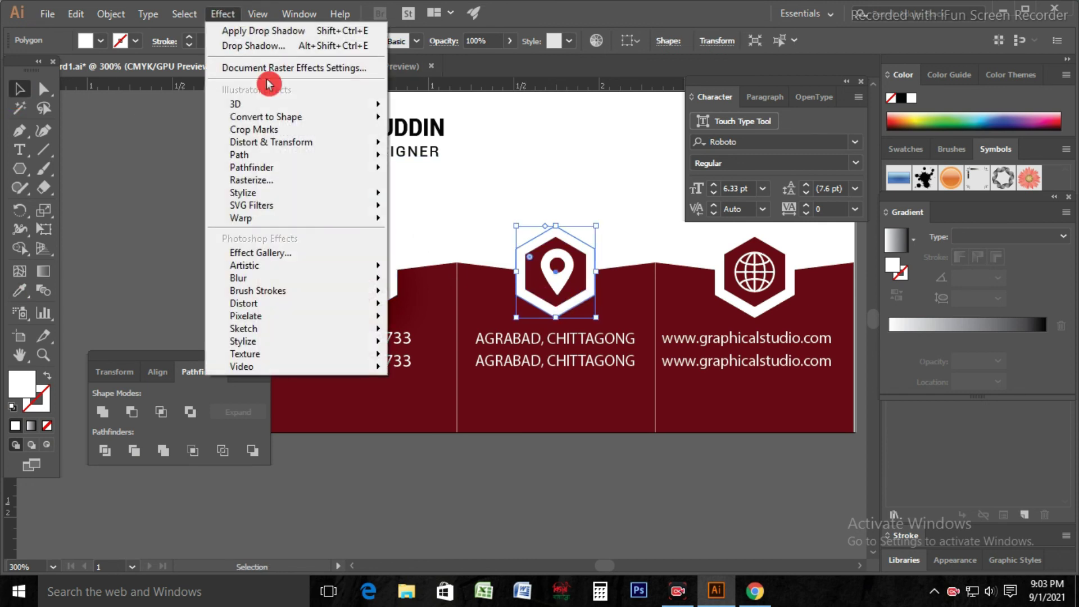
mouse_move(270, 193)
click(419, 193)
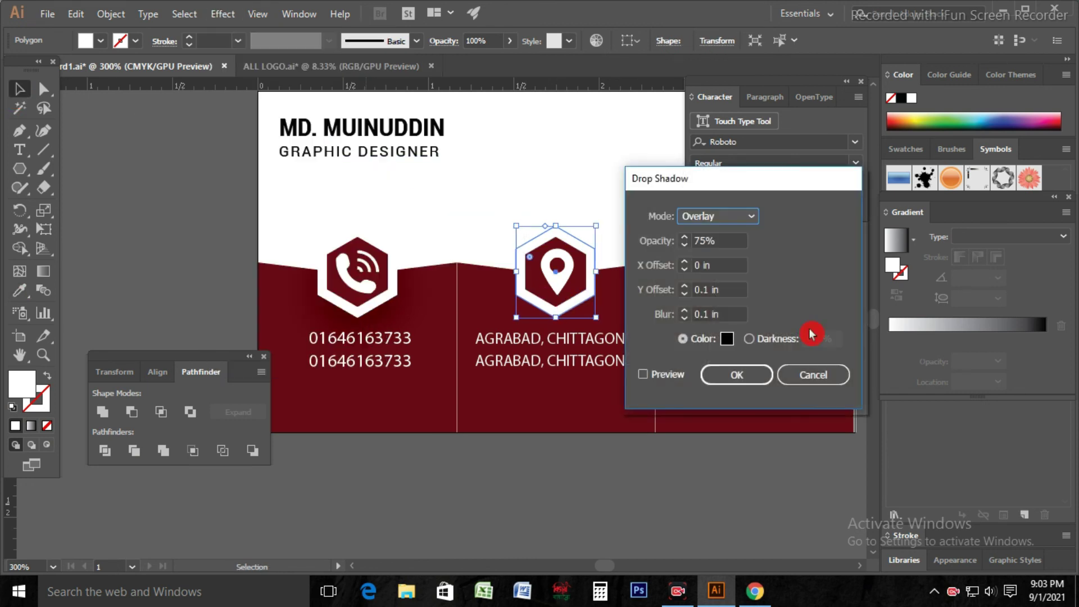
click(663, 372)
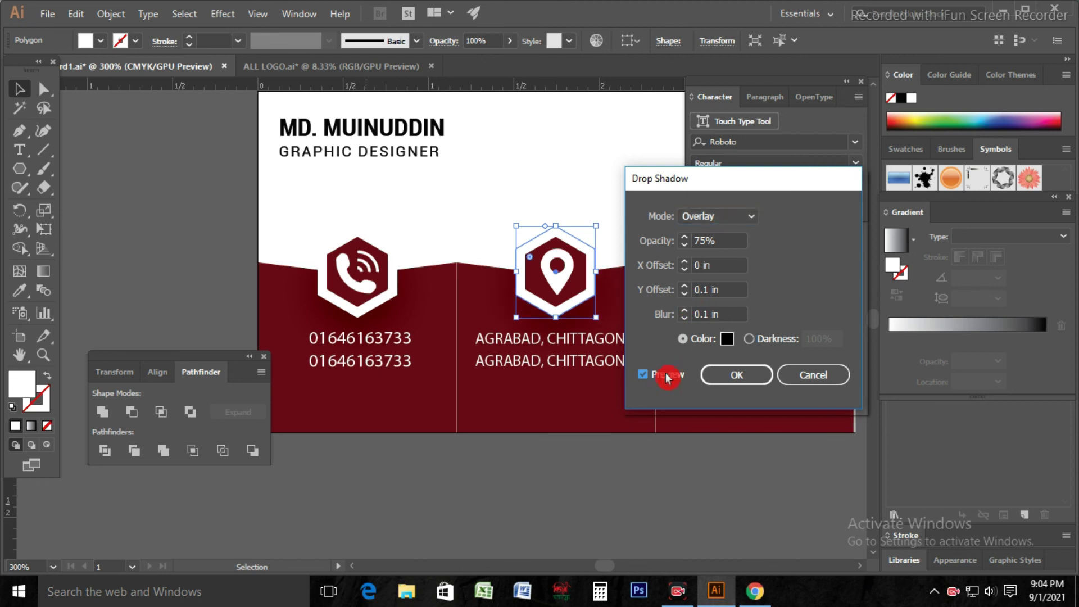
click(743, 375)
- Apply the same 75% Overlay drop shadow with 0.1 in Y offset and blur to the white hexagon behind the globe icon
click(760, 301)
click(223, 14)
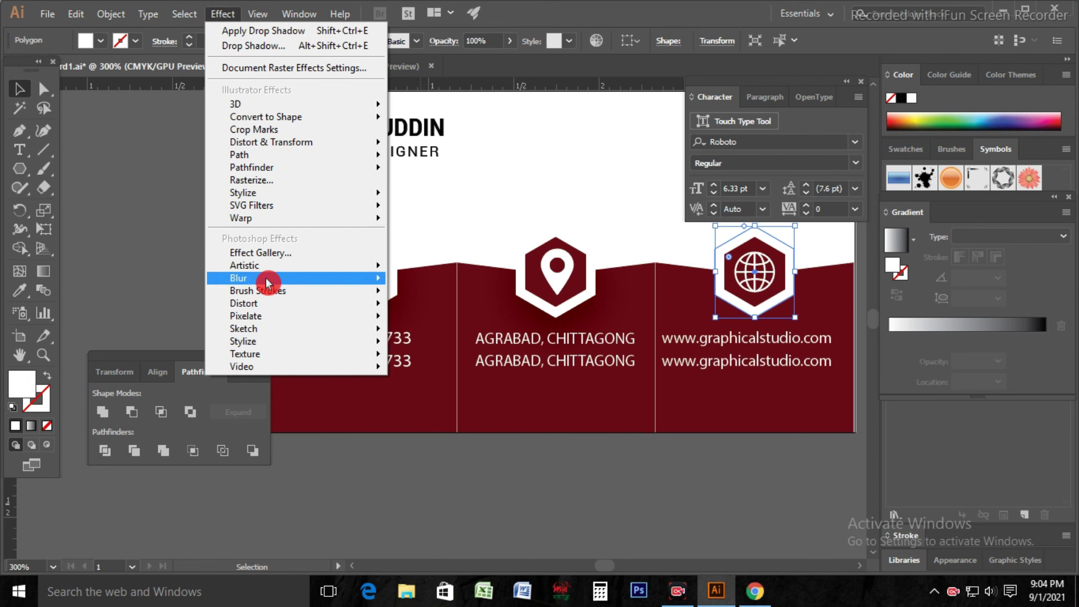
mouse_move(289, 193)
click(419, 195)
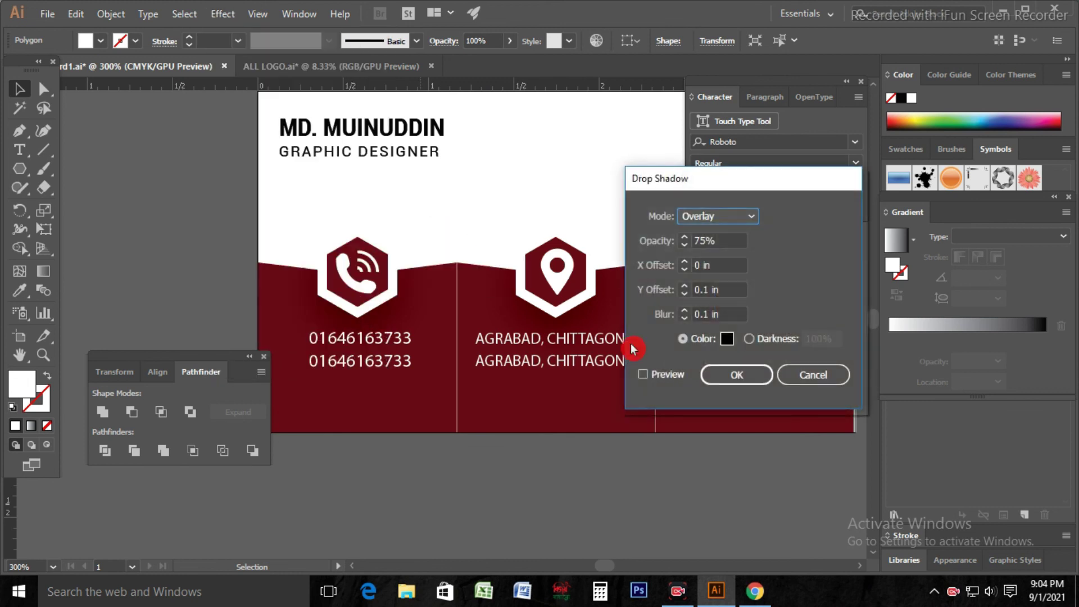
click(645, 376)
click(743, 376)
click(718, 465)
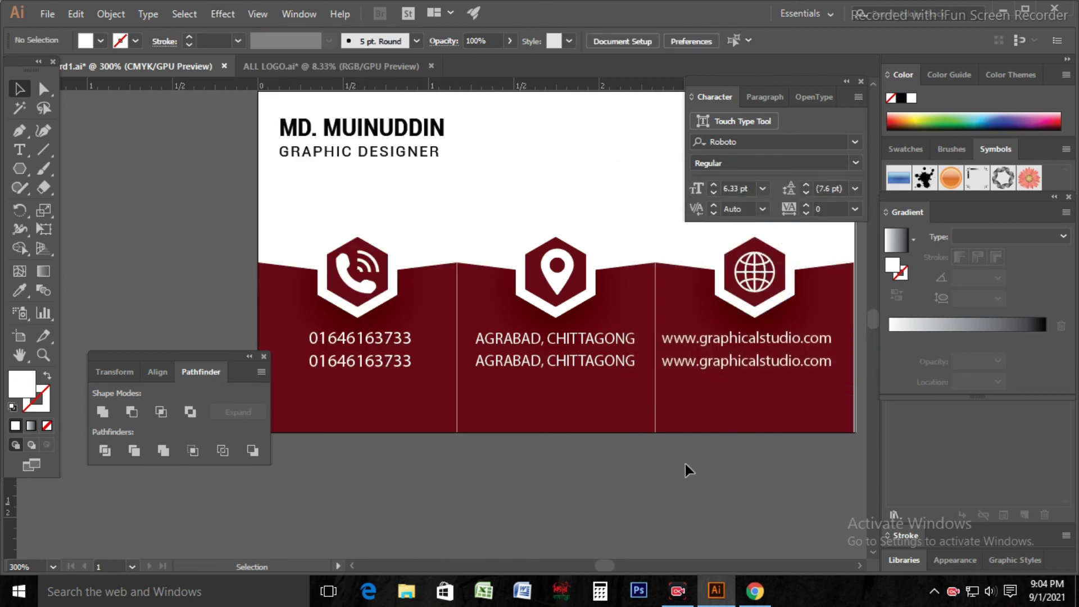
key(ctrl+minus)
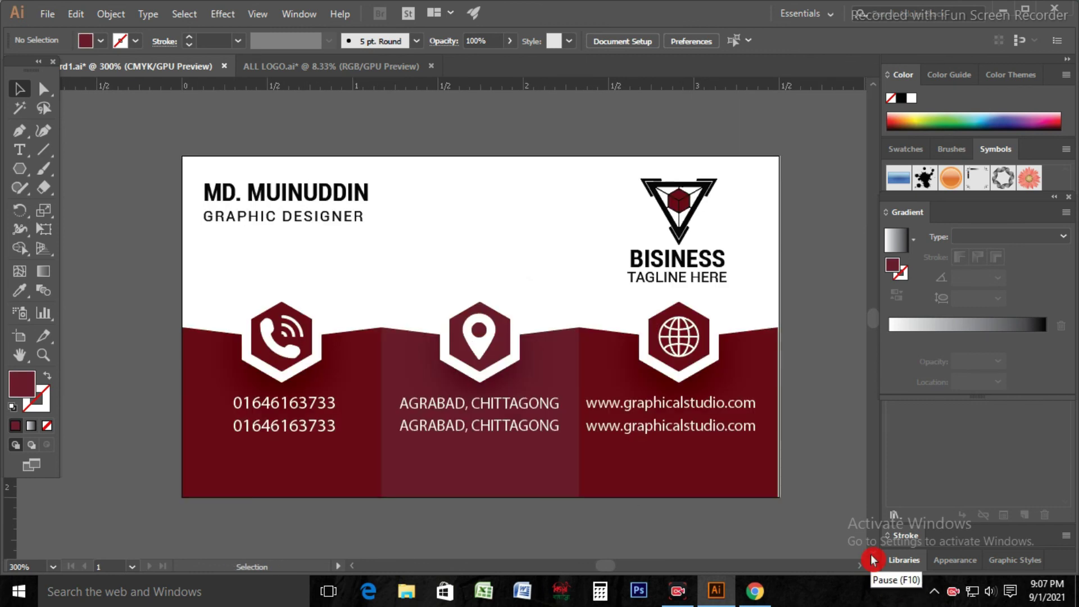
- Prepare a Save for Web export of the card as PNG-24 with an image width of 1000 px
click(49, 14)
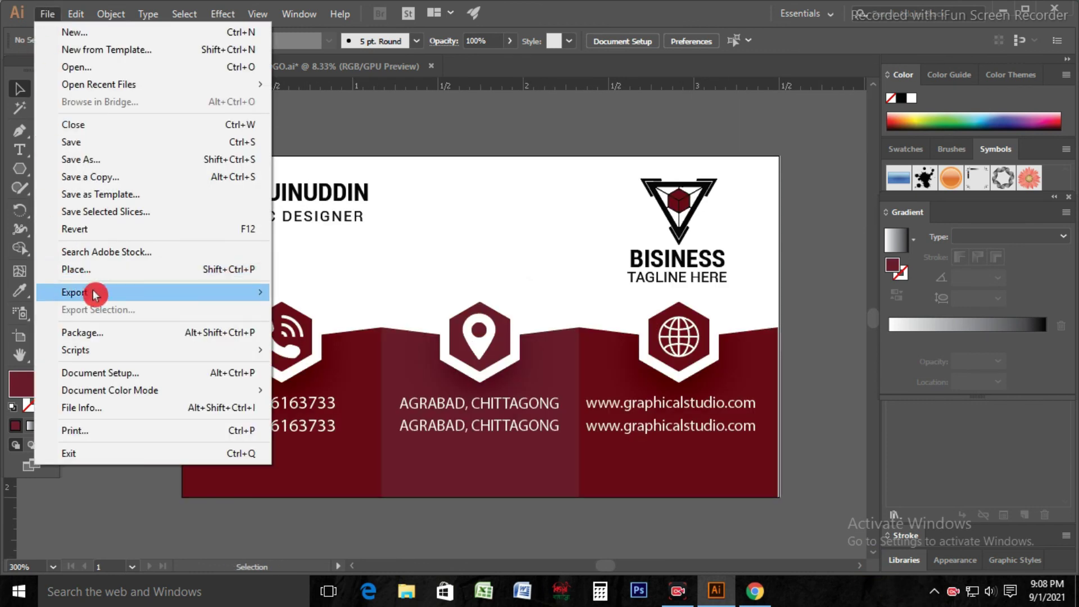
mouse_move(96, 293)
click(368, 331)
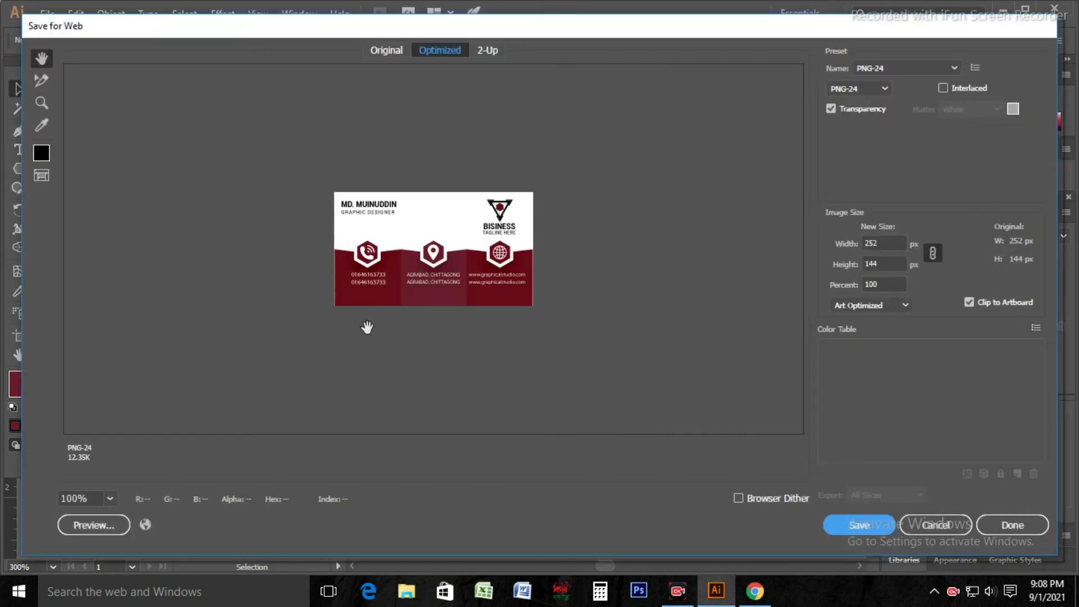
click(906, 242)
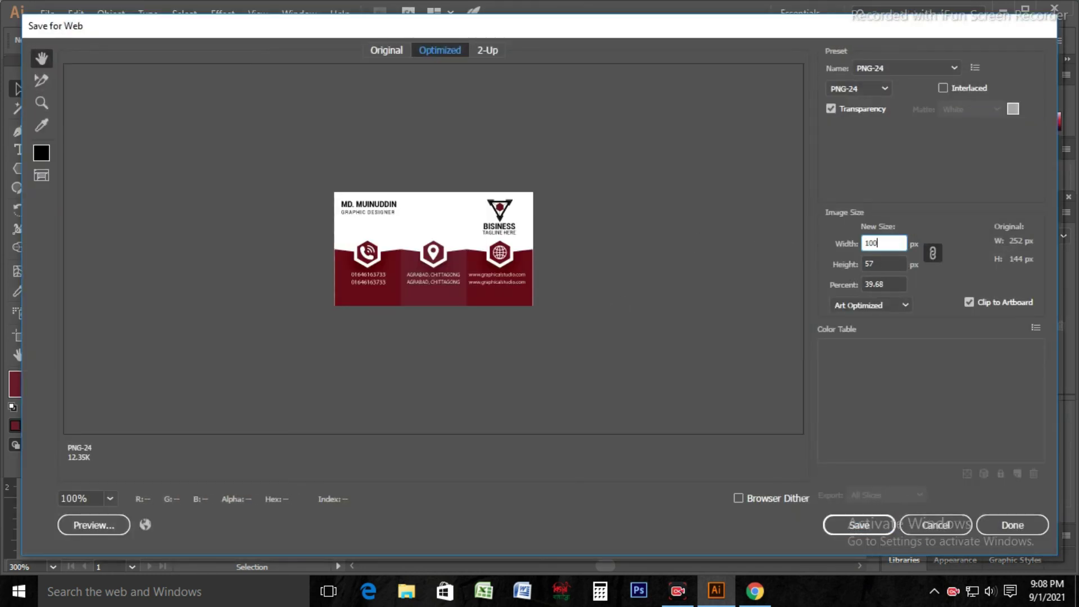
text(1000)
key(Return)
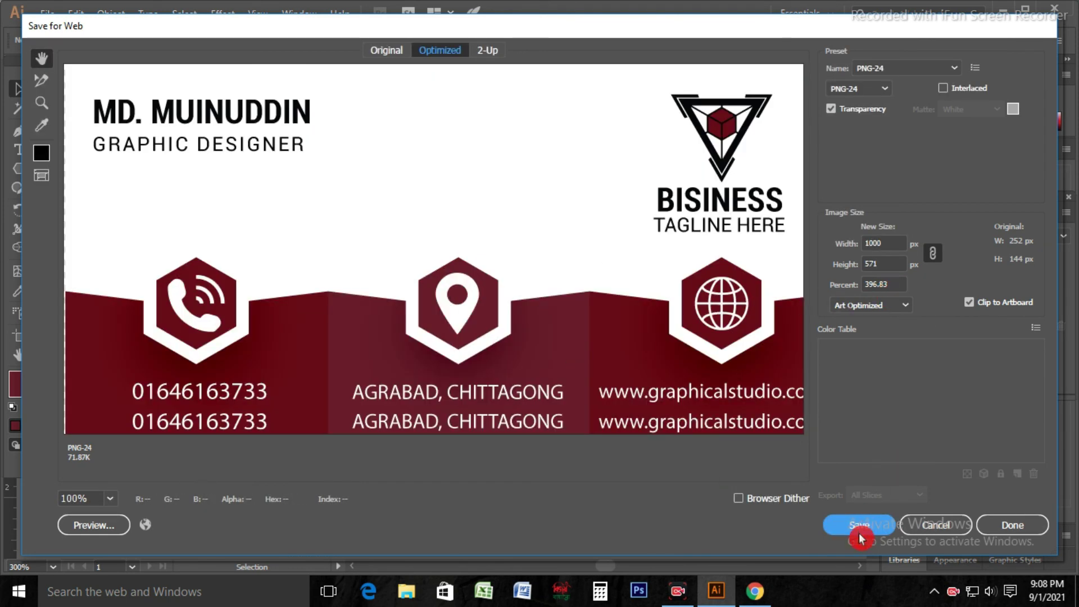
- Save the optimized image in the Documents folder under the name Business-Card1
click(859, 525)
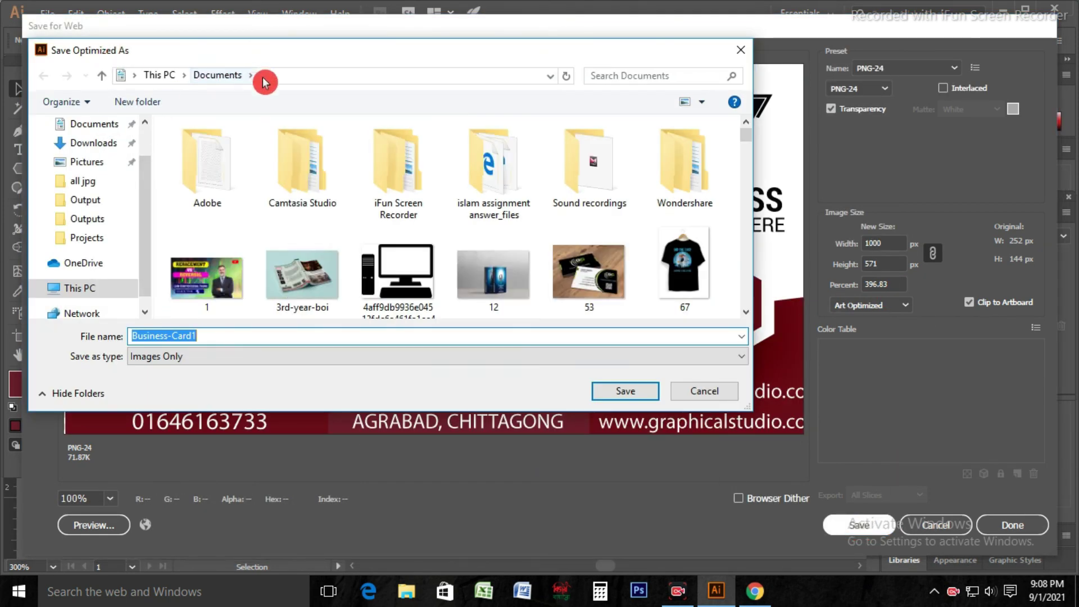
click(627, 391)
click(777, 494)
click(823, 472)
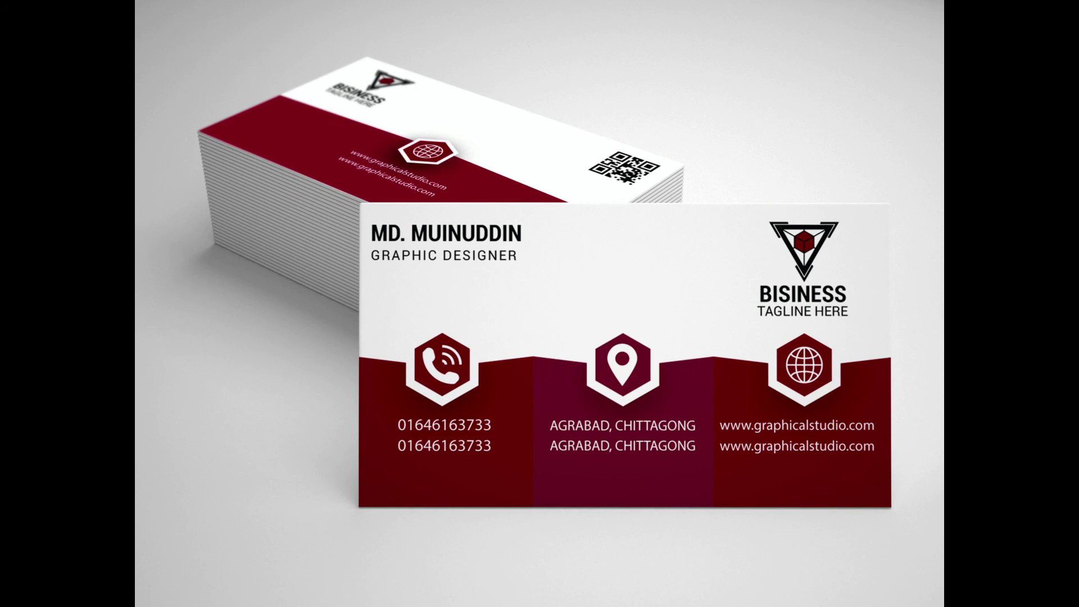